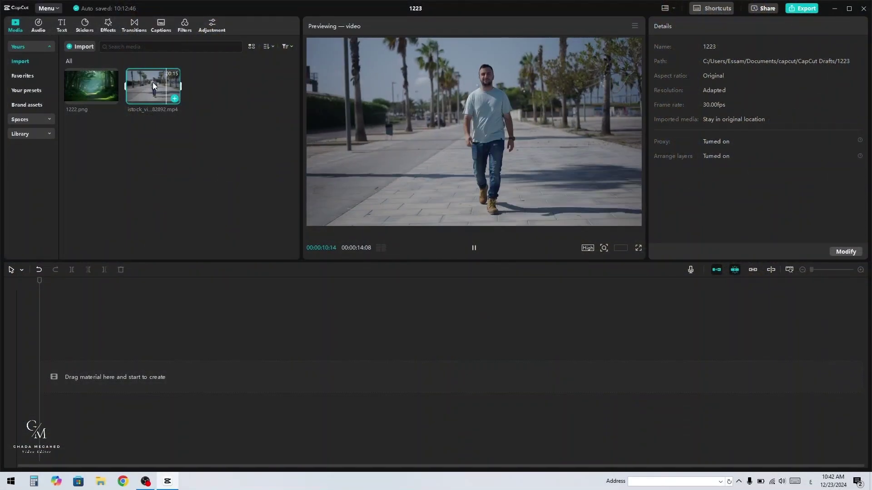
Step: Place the istock_video clip at the start of the timeline and set saturation 20, exposure 11, highlight 8 and shadow -9
drag(152, 83, 87, 372)
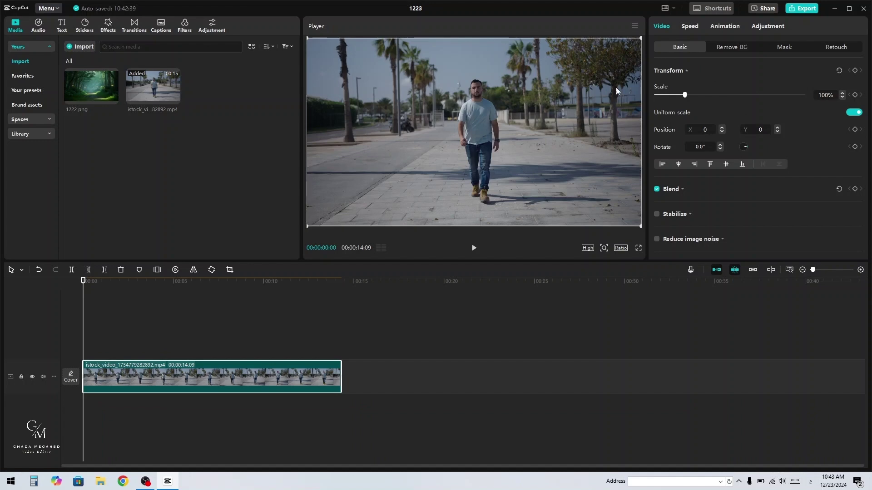
click(769, 29)
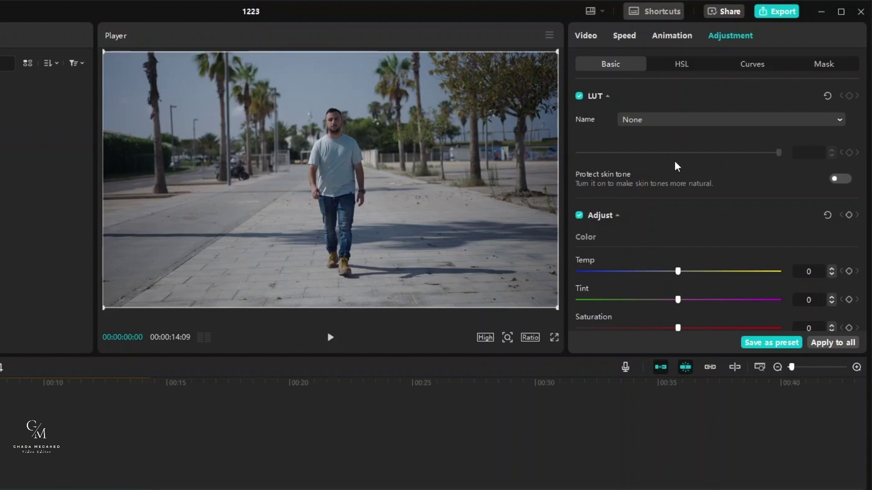
scroll(677, 182, down, 2)
drag(678, 240, 693, 261)
scroll(681, 245, down, 1)
scroll(683, 264, down, 1)
drag(678, 289, 661, 289)
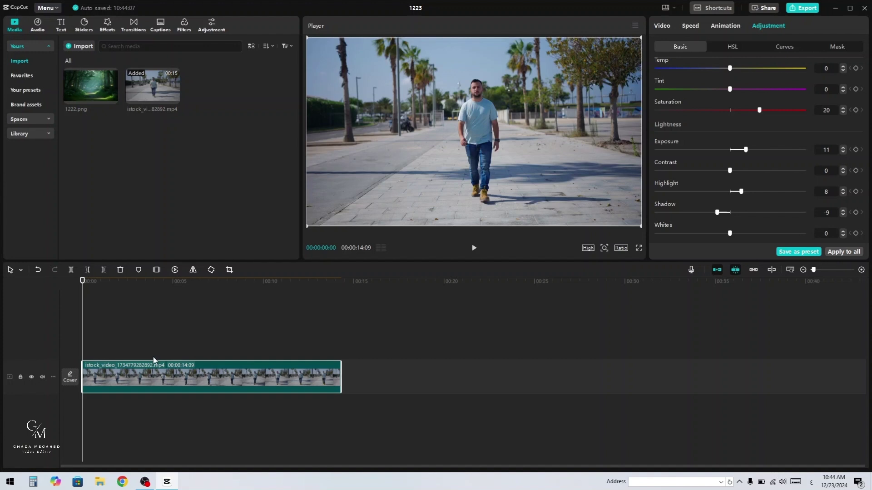
Step: Split the walking clip at 00:00:03:00
key(space)
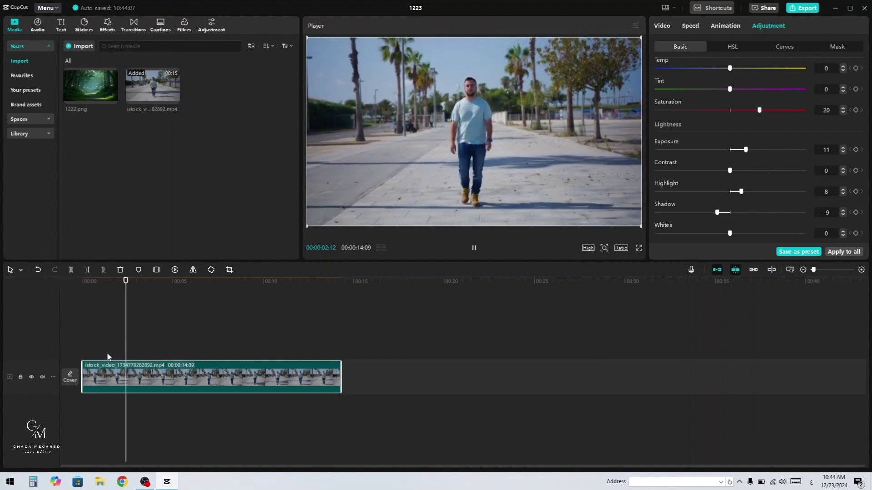
click(167, 354)
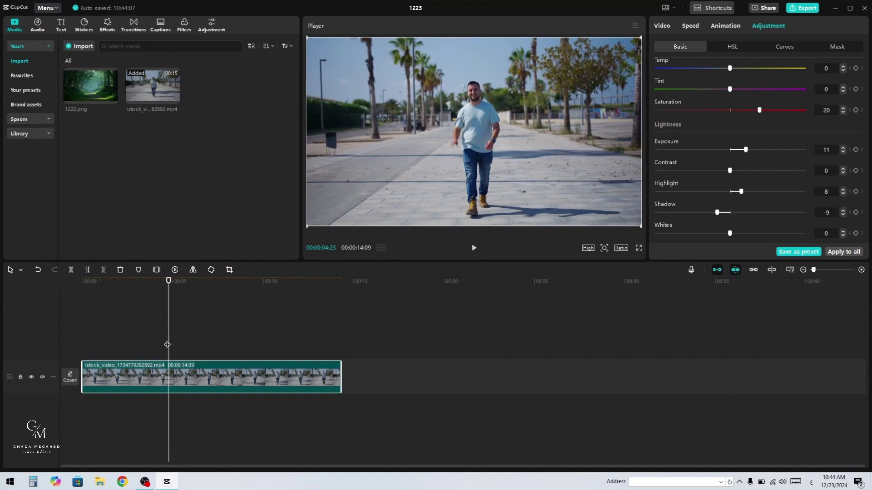
click(167, 345)
drag(168, 344, 136, 348)
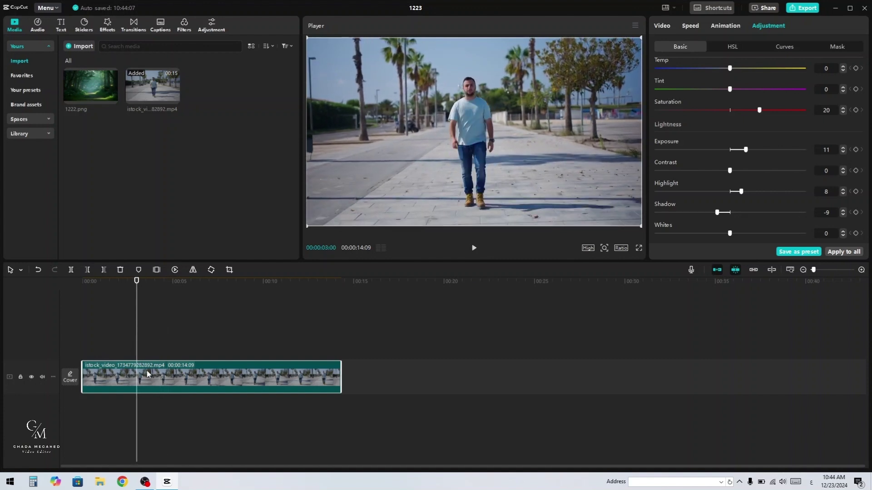
key(ctrl+b)
Step: Trim away the start of the second segment up to 00:00:08:24 and return to the beginning of the timeline
click(165, 347)
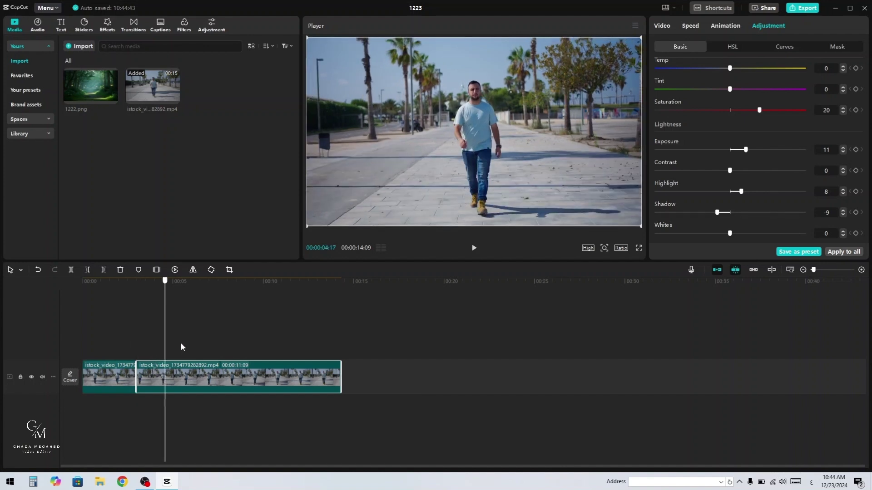
drag(181, 347, 220, 349)
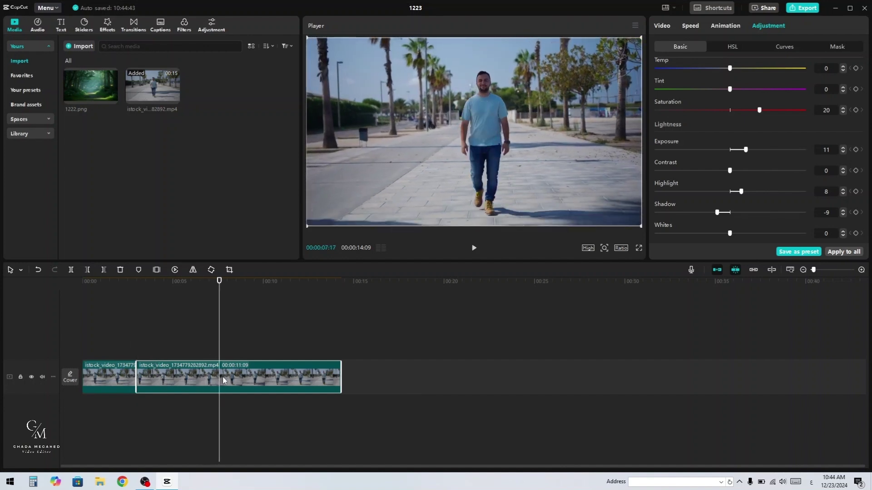
click(241, 379)
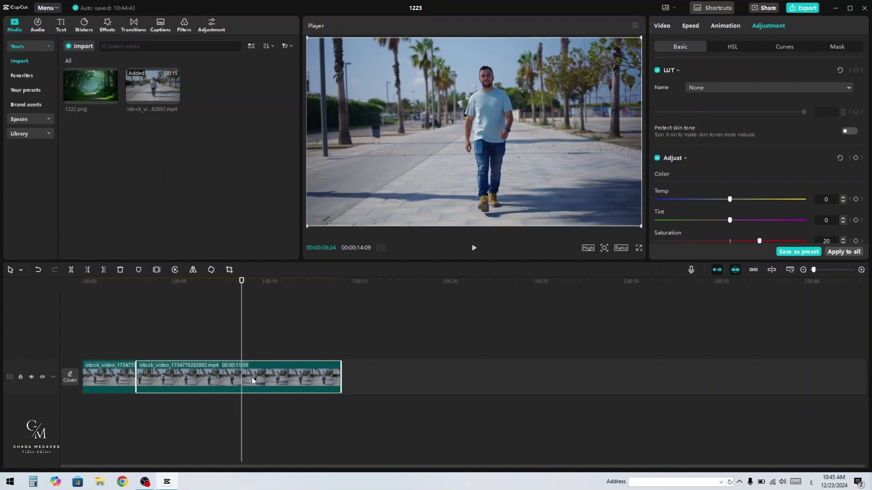
key(q)
key(q)
click(103, 337)
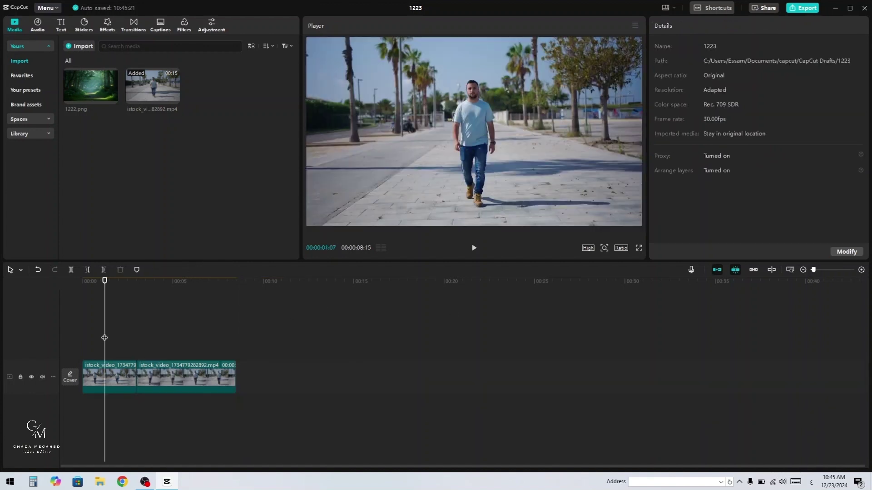
drag(105, 338, 80, 340)
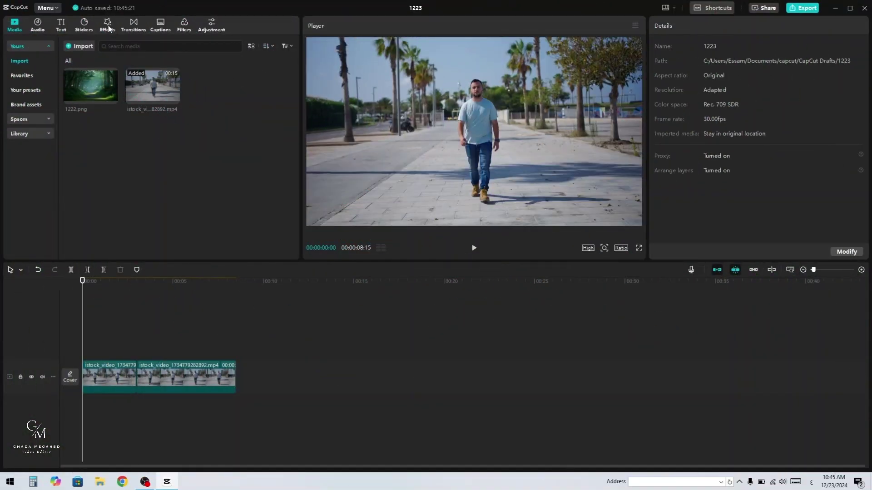
Step: Open the Motion category of the video effects and select Particles Dissipate 2
click(107, 25)
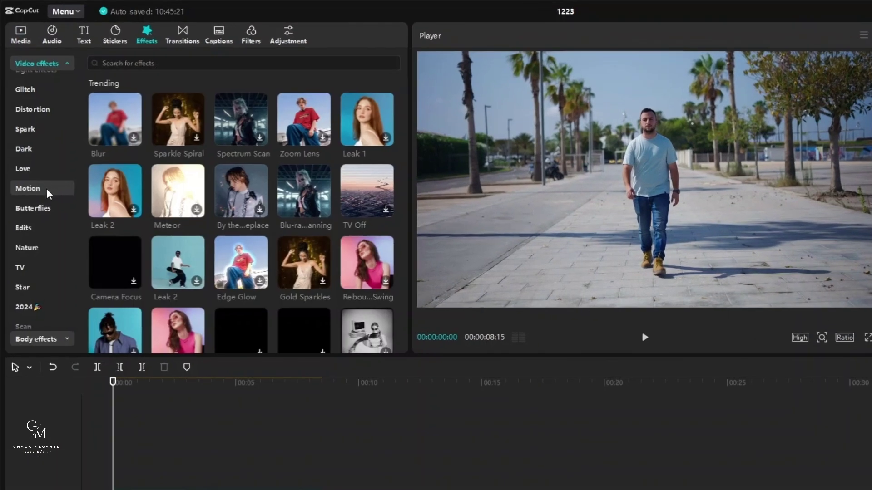
click(34, 140)
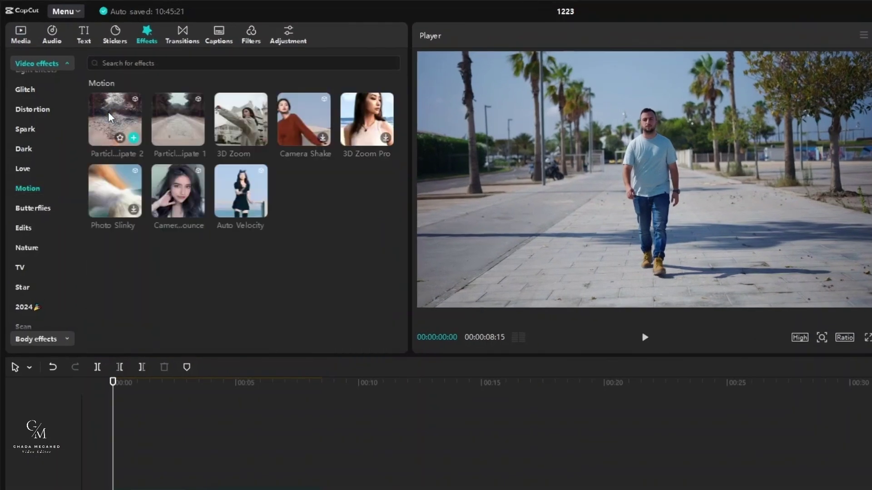
click(110, 117)
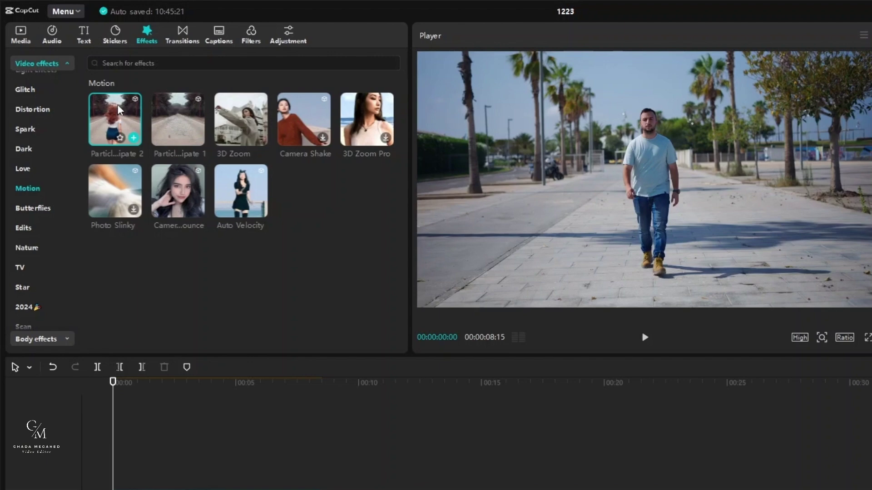
drag(154, 123, 127, 489)
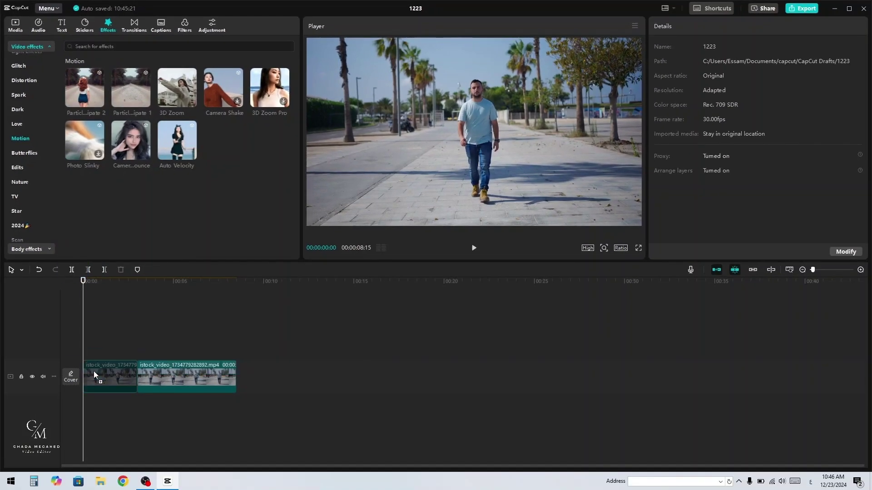
drag(94, 371, 95, 372)
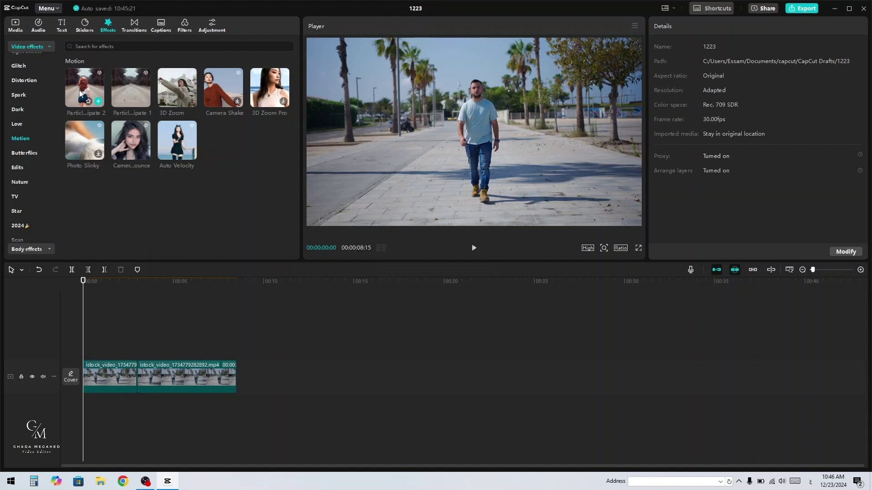
click(92, 91)
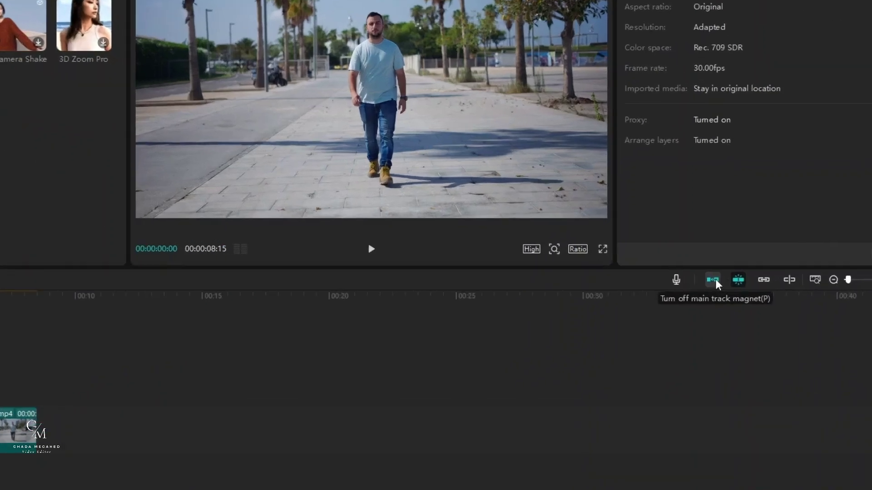
Step: Turn off the main track magnet and shift the second segment to start at about 9 seconds, leaving a gap
click(717, 269)
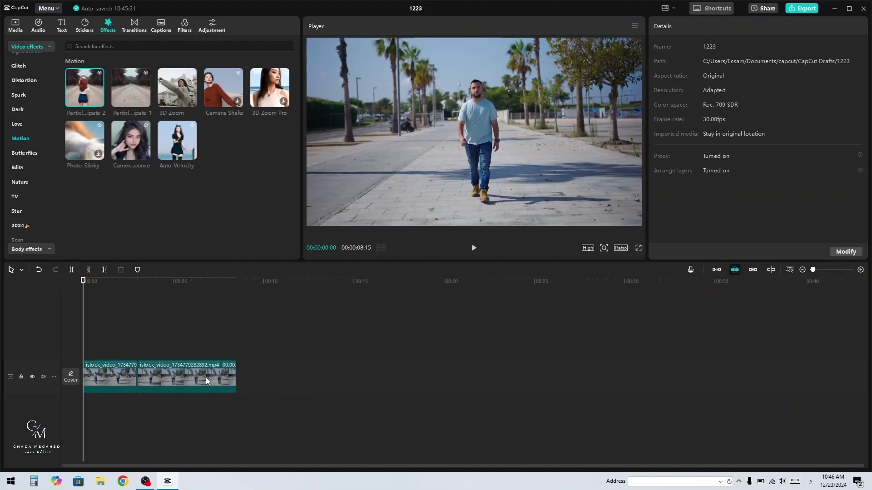
drag(99, 405, 230, 407)
Step: Add a freeze frame from the end of the first segment at 00:00:03:00
click(14, 377)
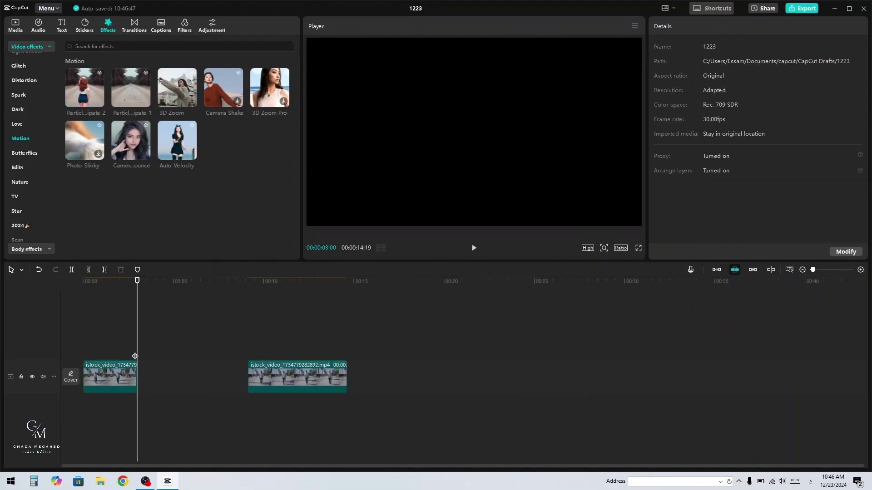
click(123, 367)
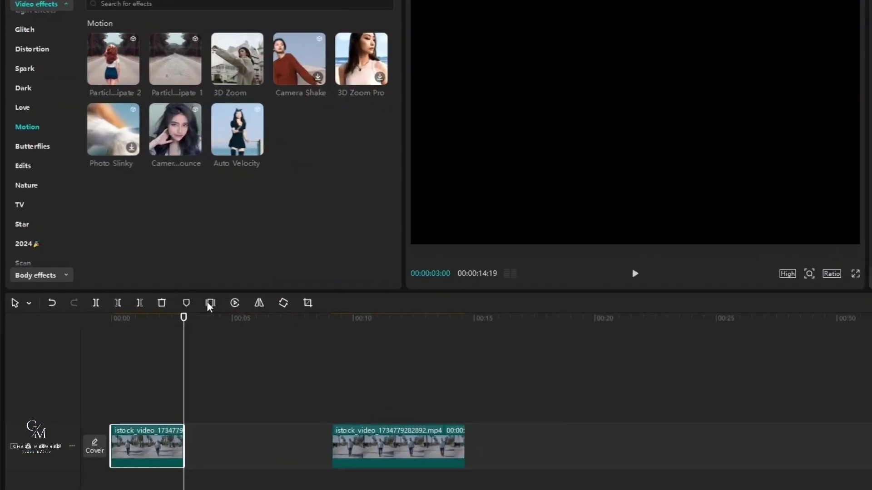
click(210, 304)
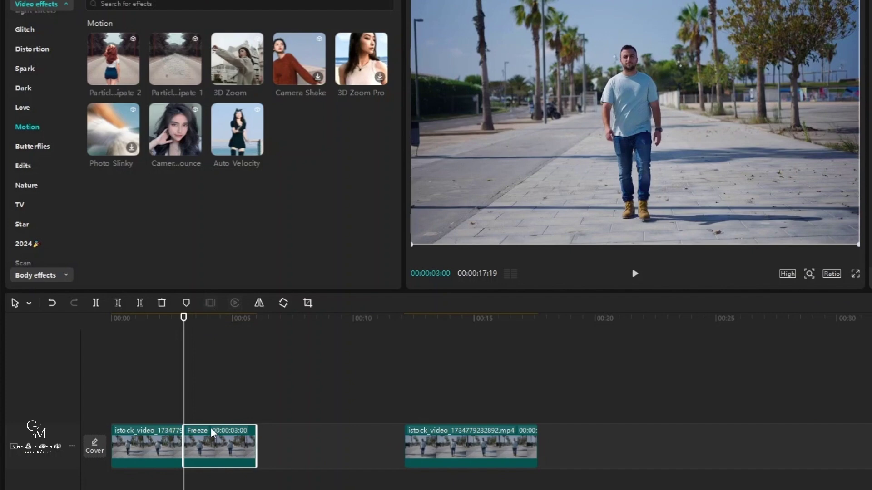
drag(183, 387, 236, 398)
Step: Apply the Particles Dissipate 2 effect to the freeze frame segment and play back the result
mouse_move(85, 84)
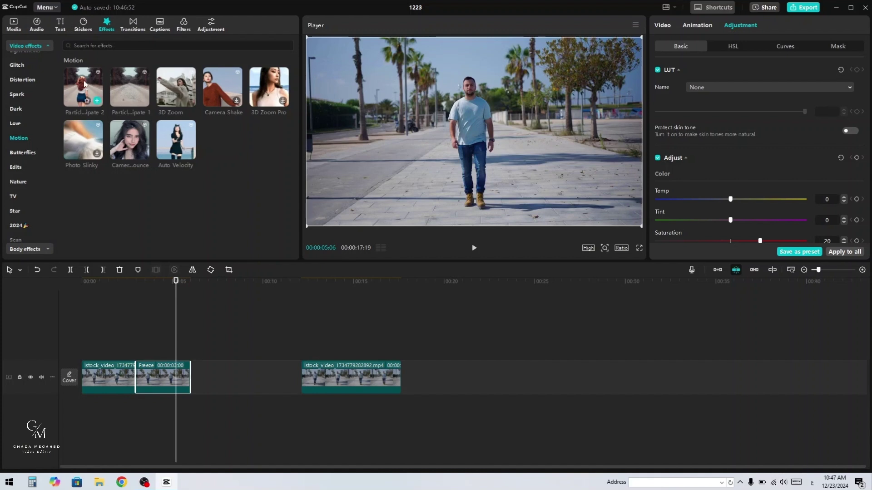
drag(85, 84, 159, 377)
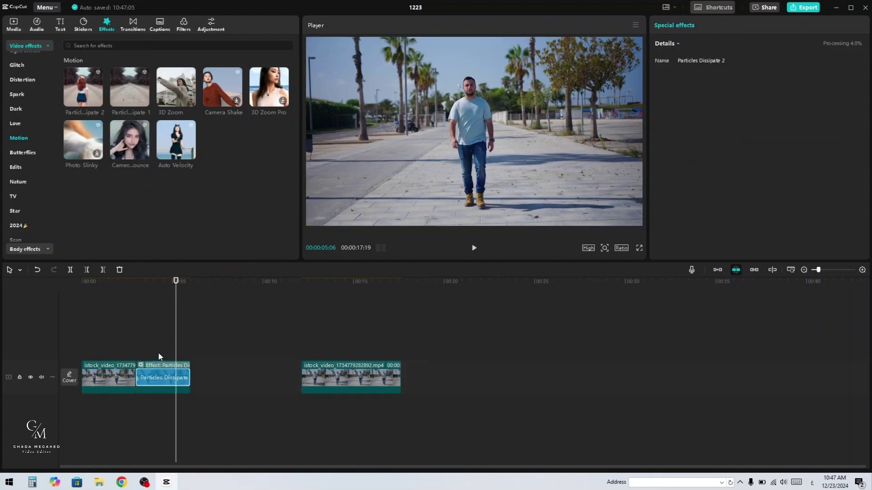
click(80, 340)
key(space)
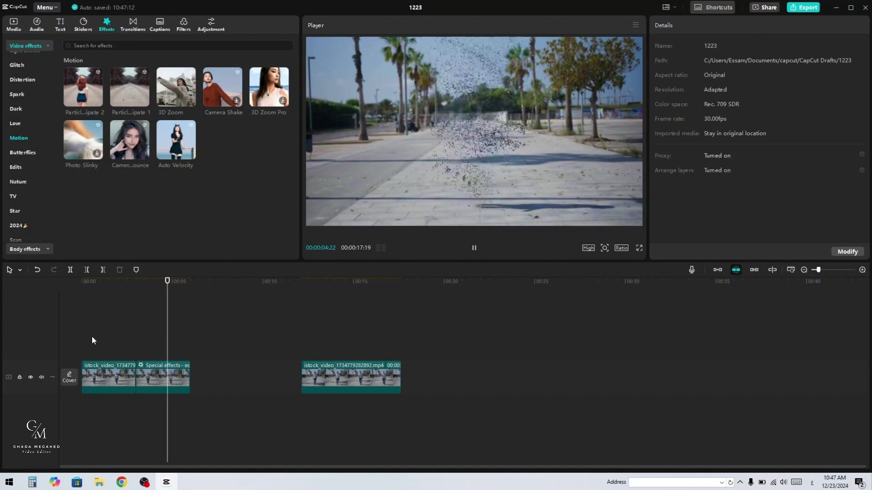
key(space)
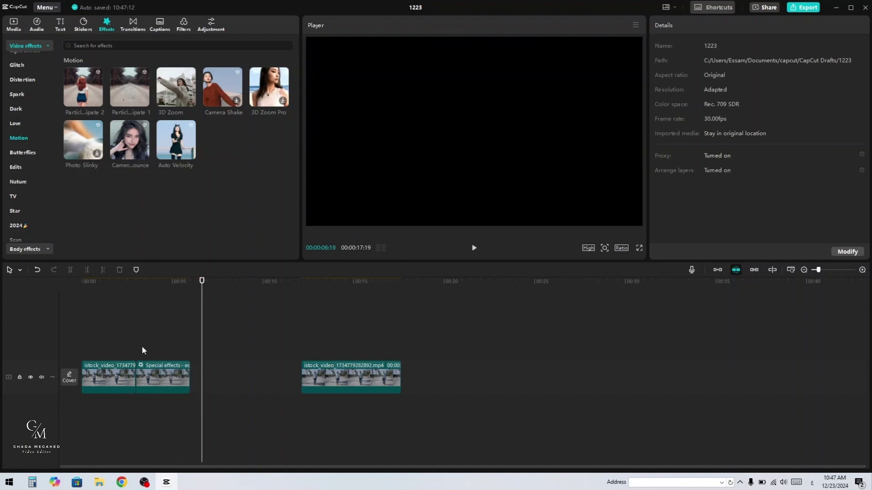
click(142, 350)
key(space)
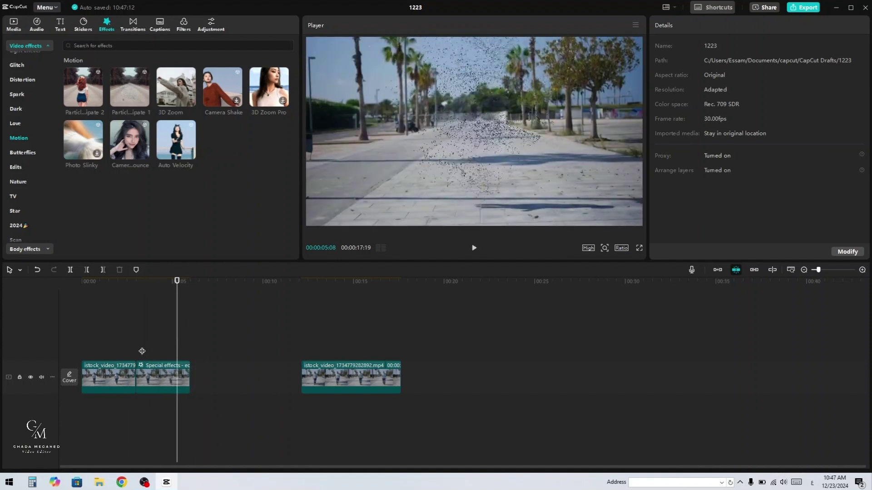
Step: Shorten the particle-effect segment to end at about 00:00:05:16 and play the sequence back
click(144, 353)
drag(142, 352, 154, 375)
click(152, 365)
click(84, 342)
key(space)
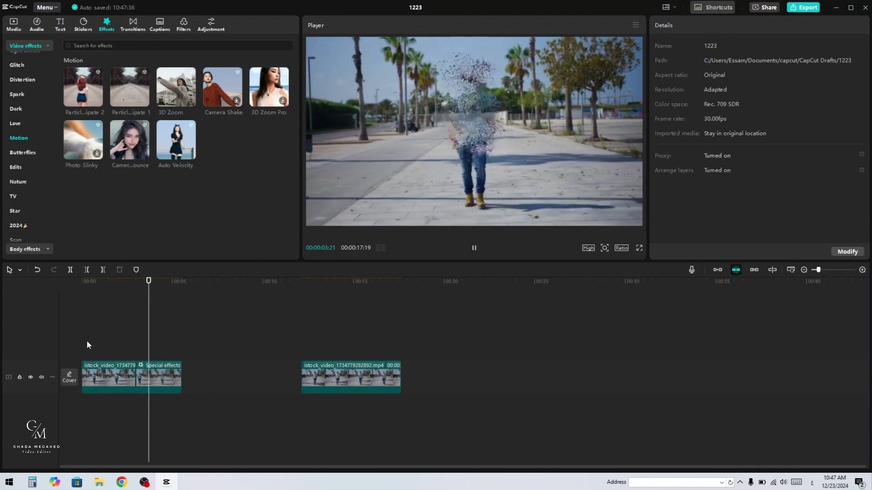
key(space)
key(space)
key(space)
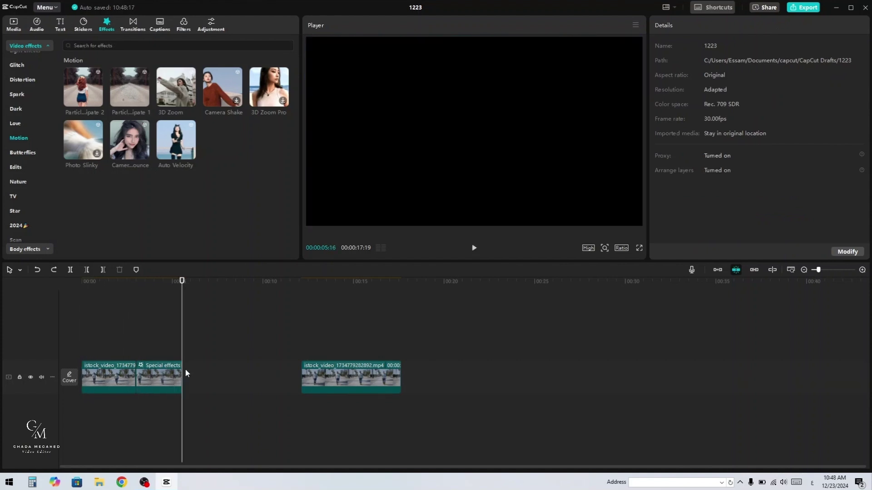
Step: Add a freeze frame from the end of the particle-effect segment and duplicate it onto a new track directly above
click(180, 369)
click(156, 270)
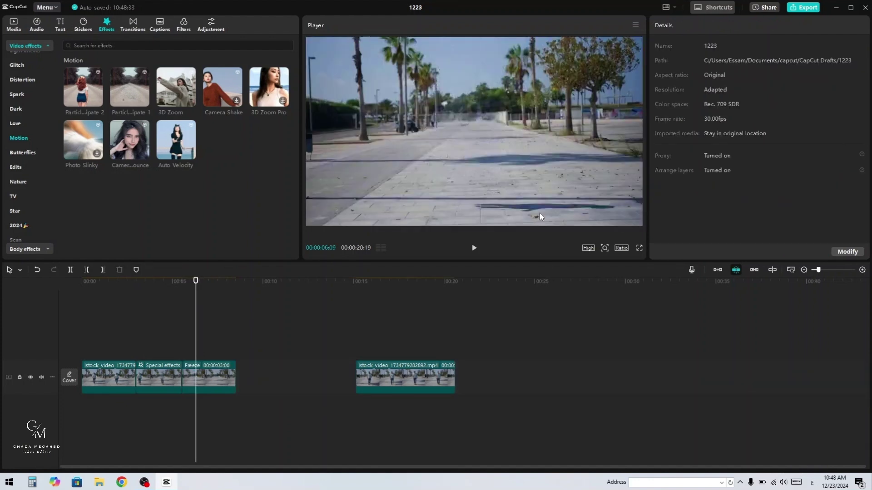
click(212, 377)
drag(222, 374, 222, 348)
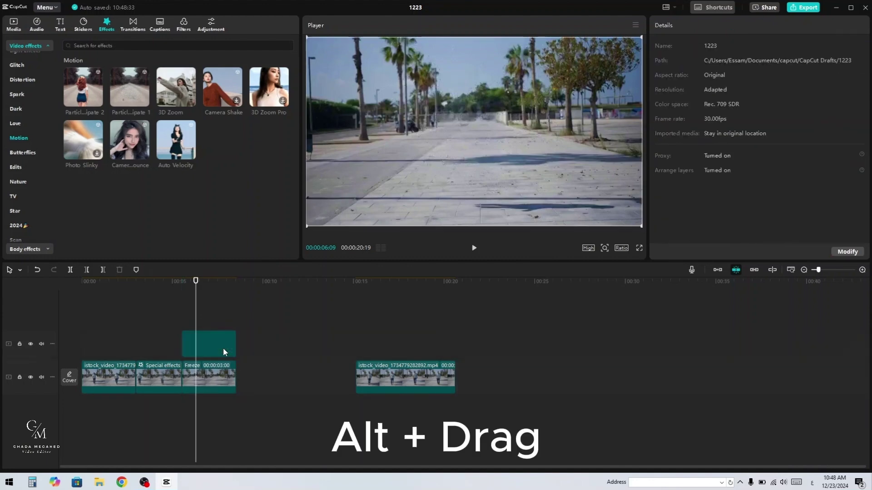
Step: Add a rectangle mask to the upper freeze copy, sized and placed on the pavement beside the man's leftover shadow
click(661, 25)
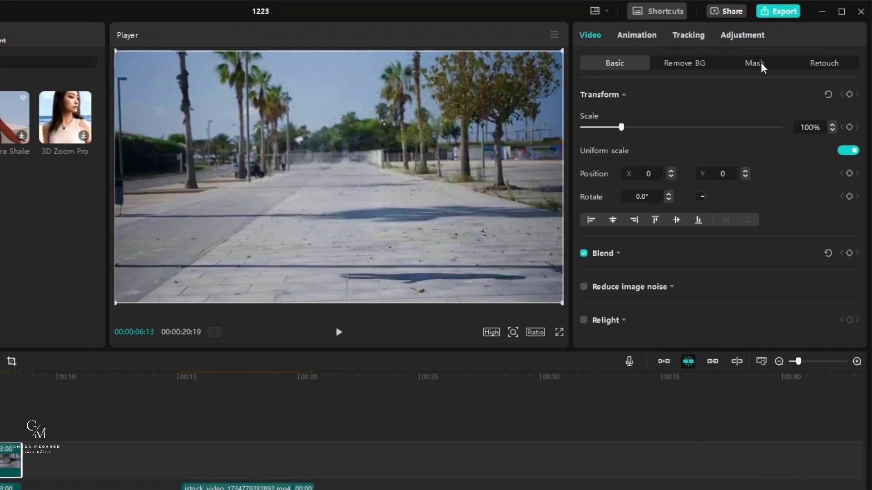
click(785, 46)
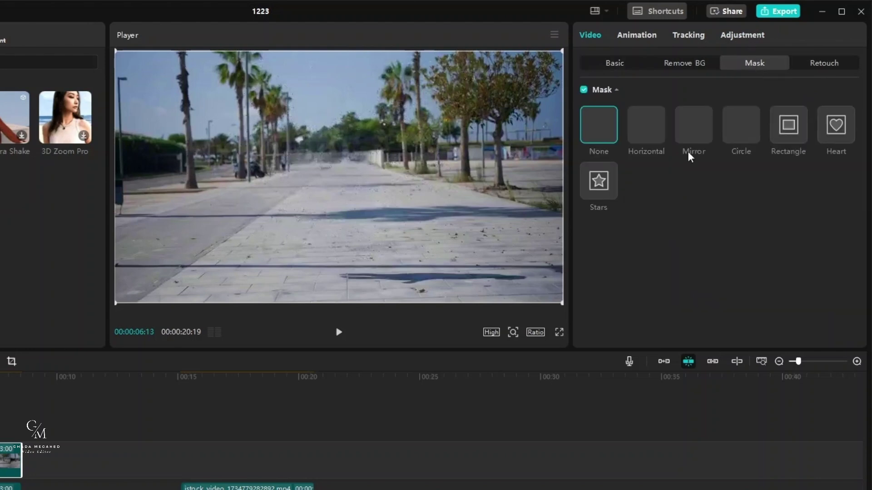
click(810, 93)
drag(476, 84, 482, 128)
drag(347, 167, 352, 167)
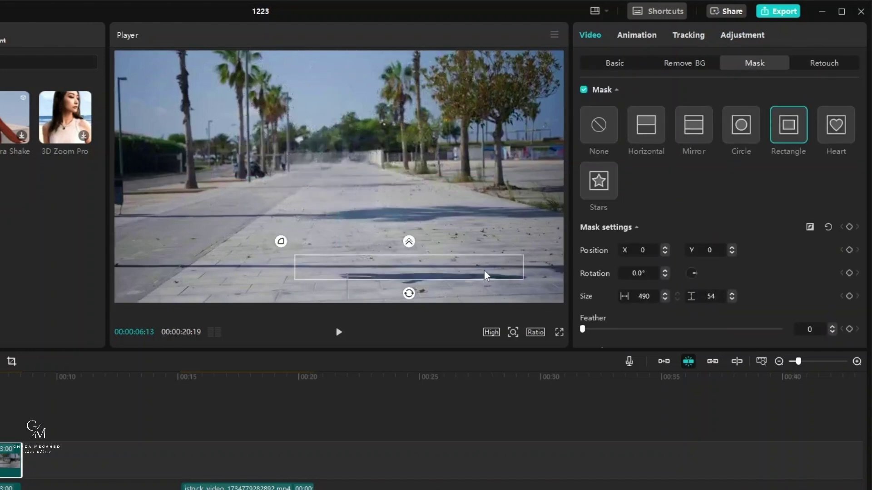
drag(484, 273, 468, 297)
Step: Move the masked freeze copy up to position Y 96 so its clean pavement covers the leftover shadow
click(610, 66)
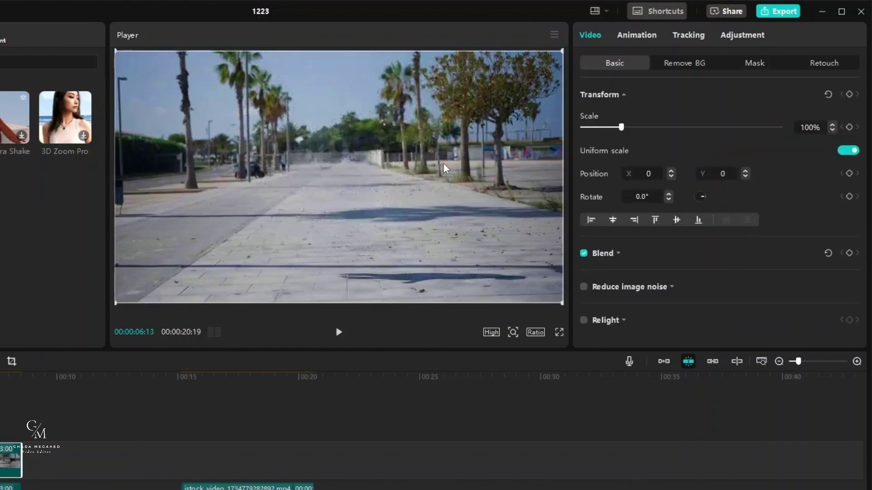
drag(444, 295, 417, 286)
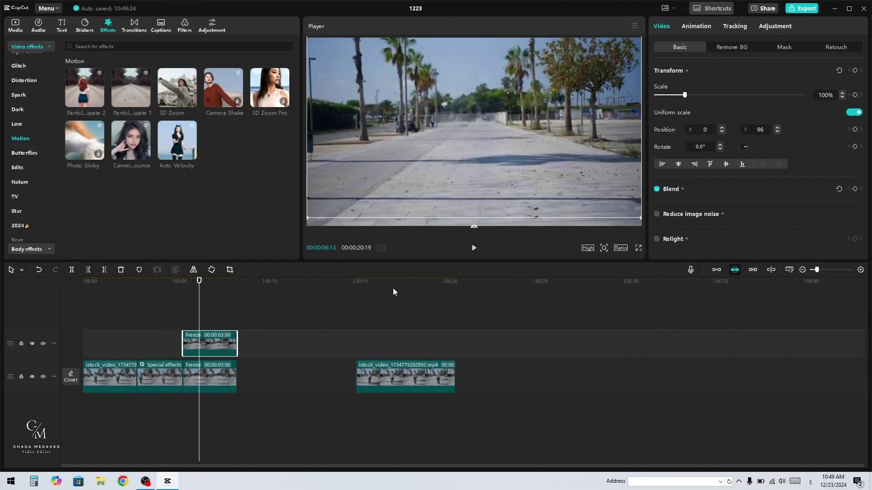
Step: Combine the two stacked freeze-frame clips into one compound clip
click(209, 314)
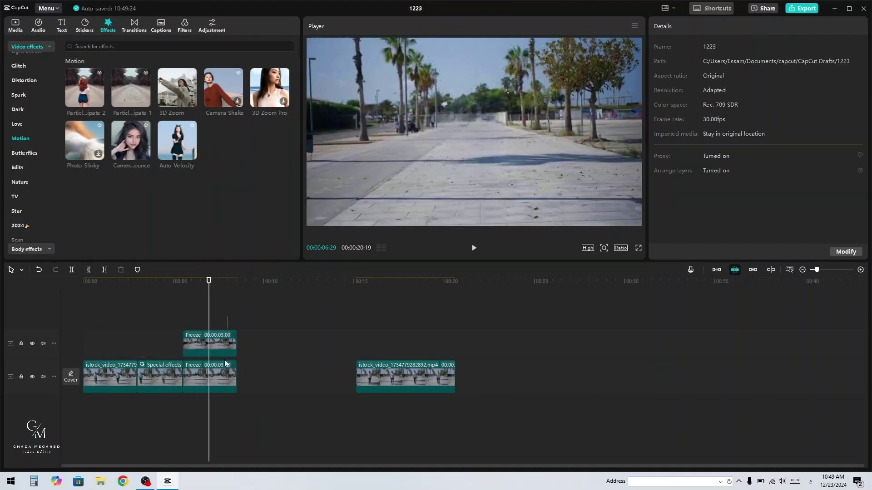
click(222, 383)
right_click(221, 383)
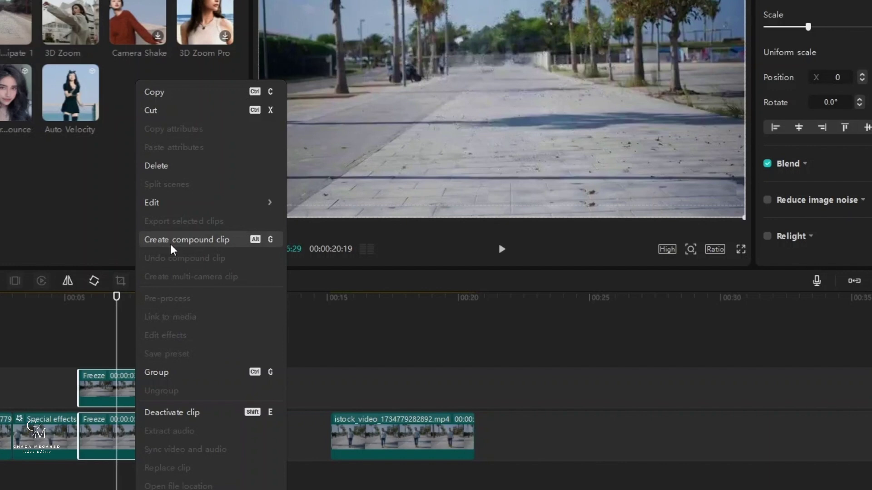
click(170, 244)
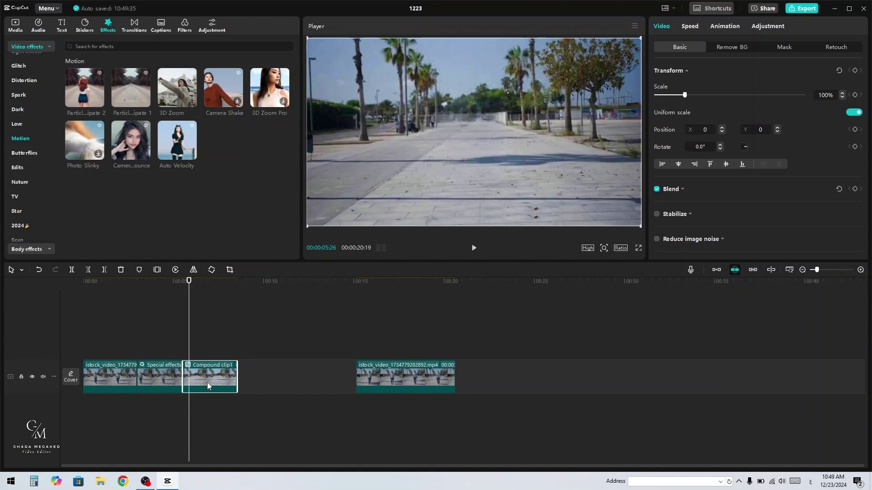
Step: Trim the end of the freeze compound clip to 00:00:05:26 and play back the dissolve leading into it
key(w)
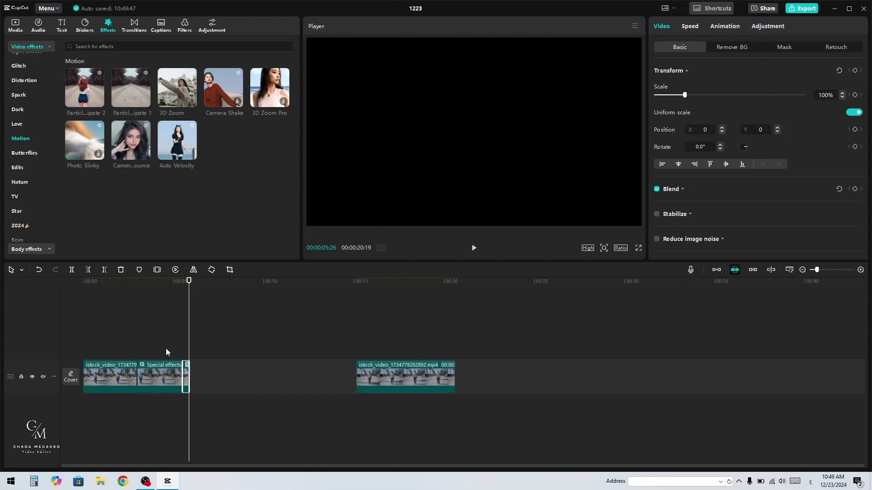
click(164, 350)
key(space)
click(155, 350)
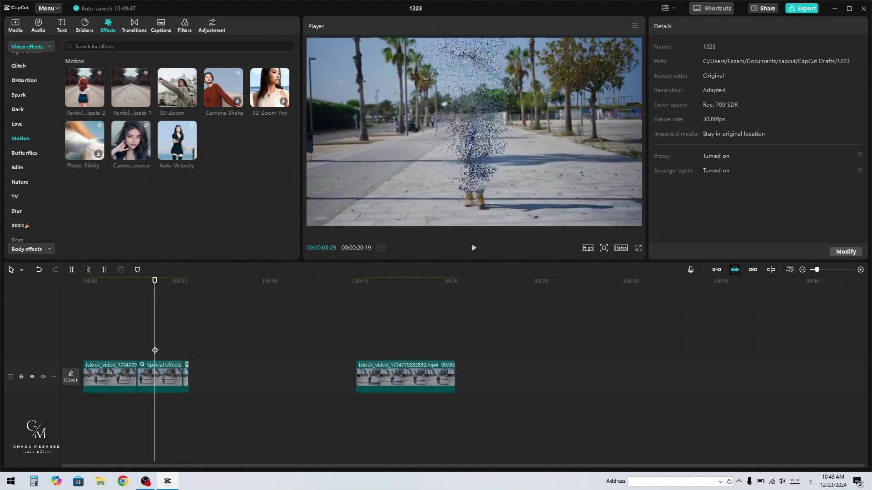
key(space)
click(184, 370)
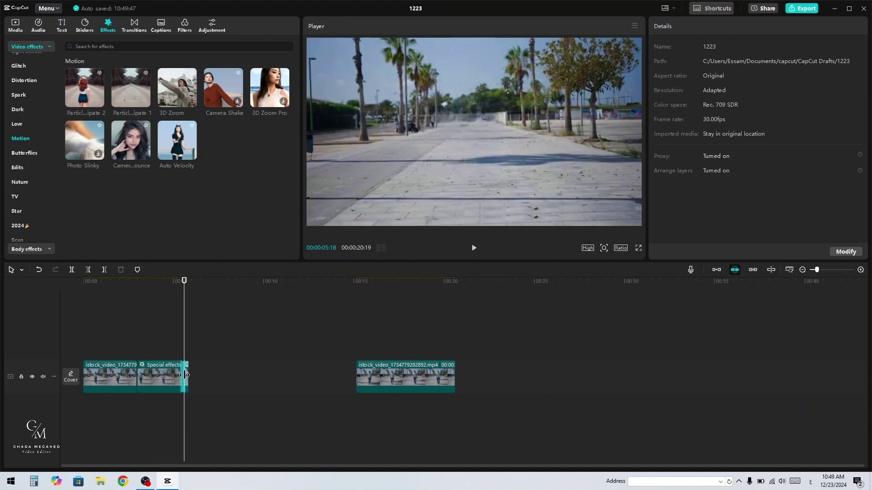
click(174, 354)
key(space)
click(176, 354)
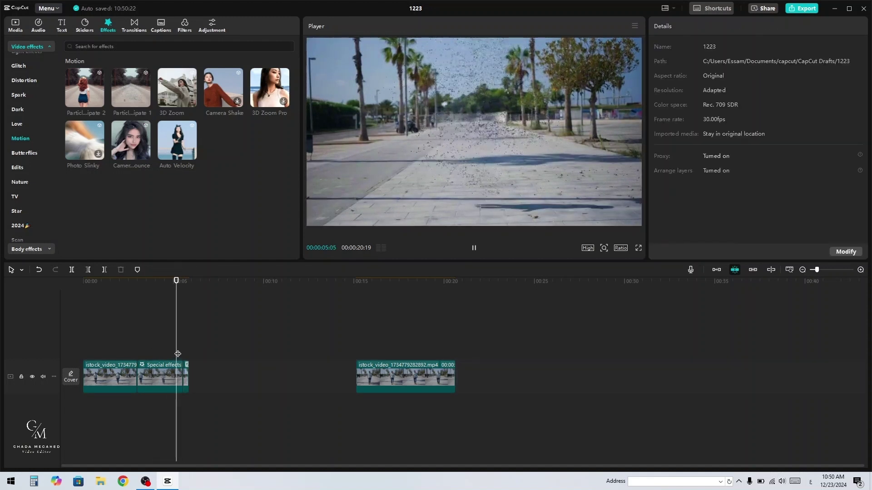
key(space)
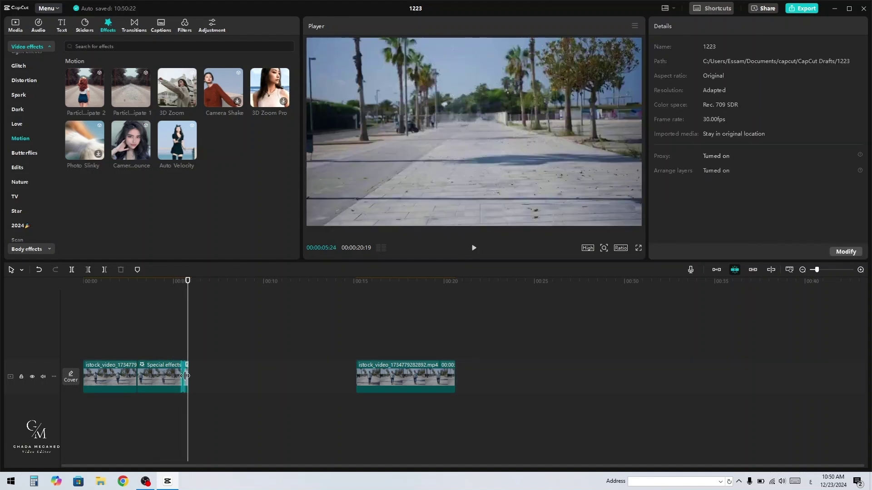
Step: Open the freeze compound clip and apply a 0.5 s Fade In animation to the upper freeze copy
click(185, 375)
double_click(186, 379)
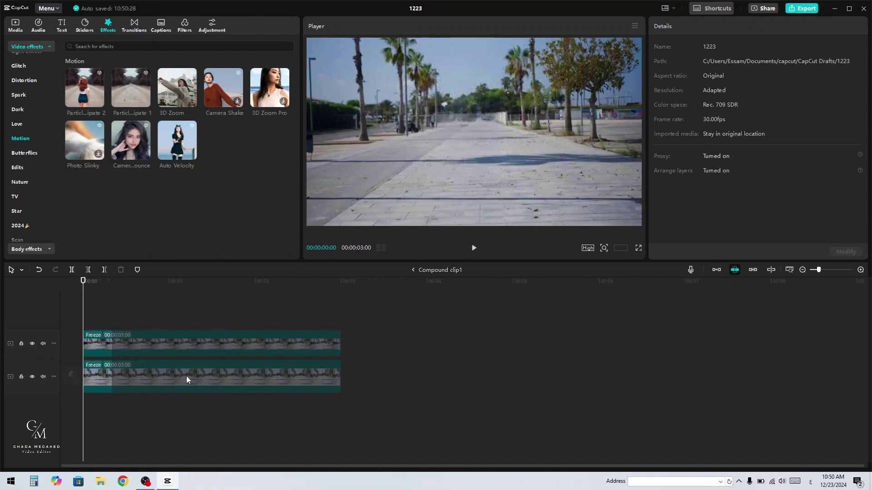
click(93, 343)
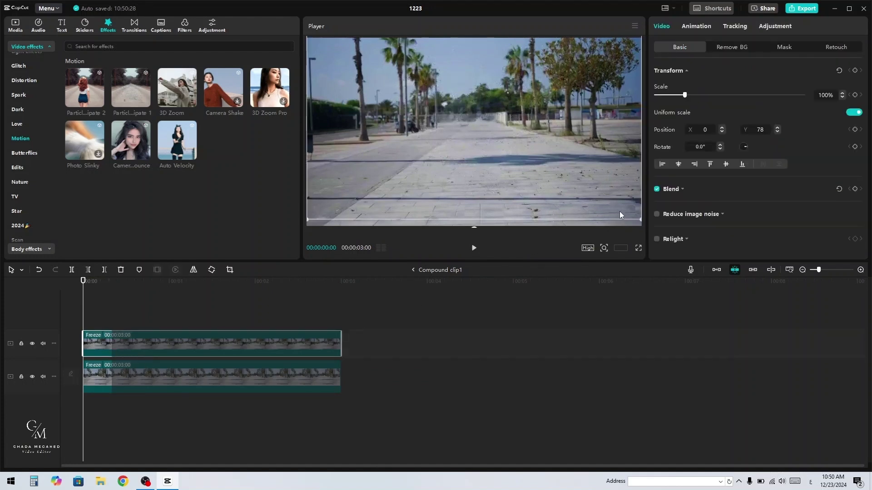
click(695, 27)
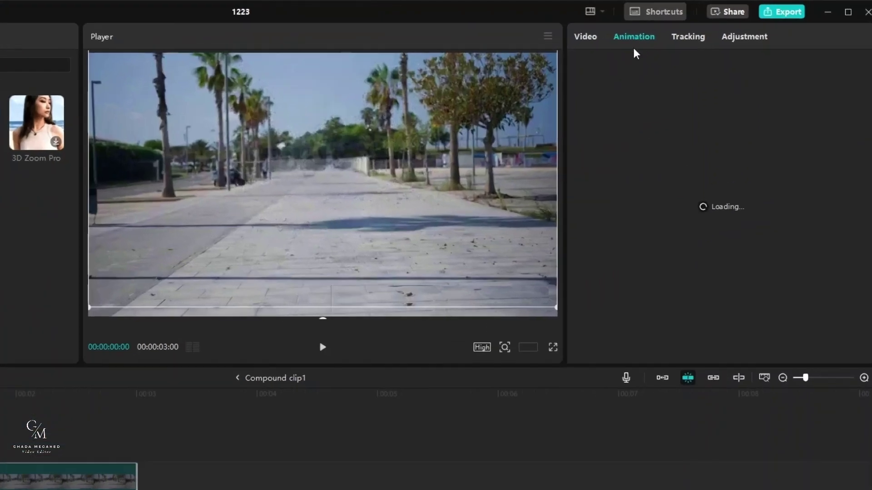
click(647, 109)
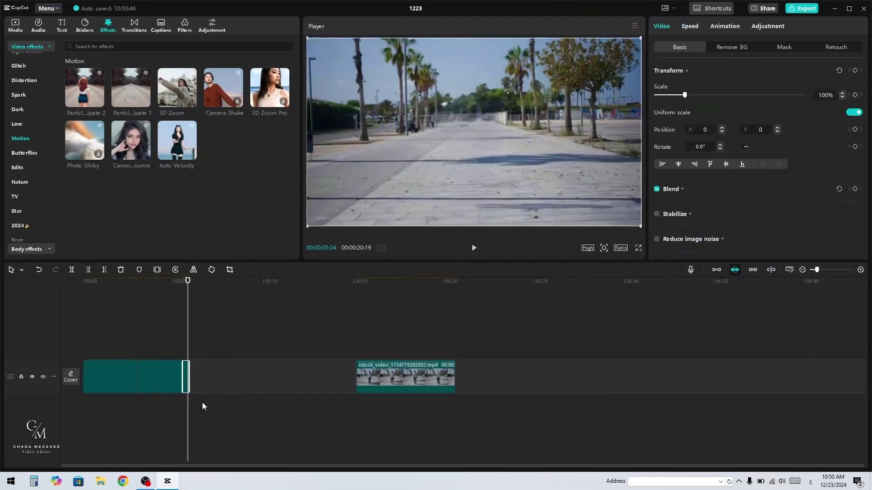
Step: Play back the transition into the freeze compound clip from the main timeline and extend that clip's end slightly
click(165, 356)
key(space)
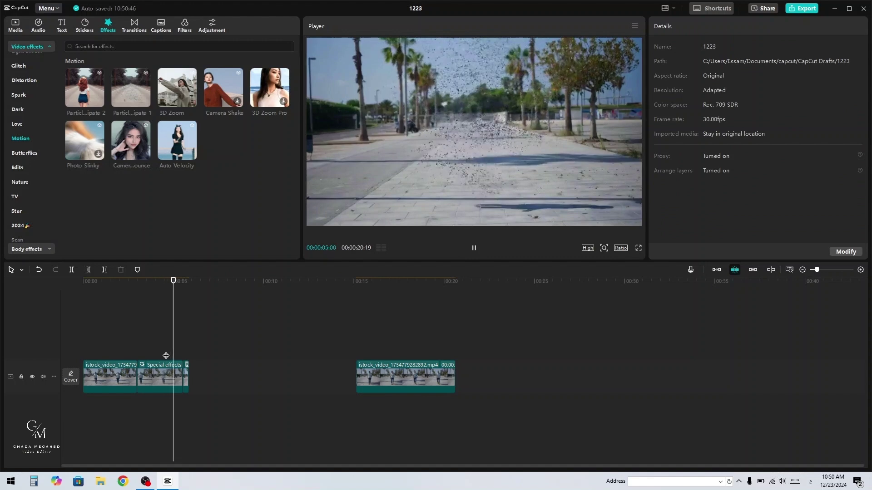
key(space)
click(183, 379)
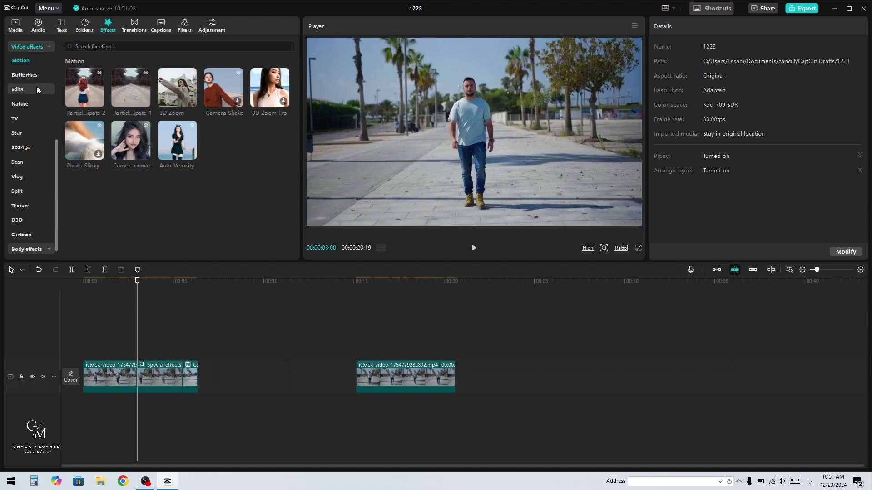
Step: Apply the Electric Storm body effect to the particle-effect segment and play back the sequence
scroll(36, 86, down, 3)
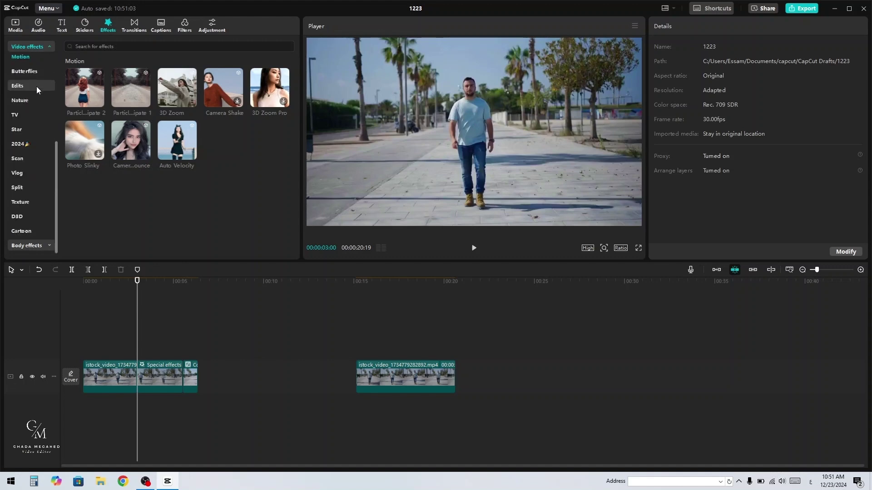
click(44, 245)
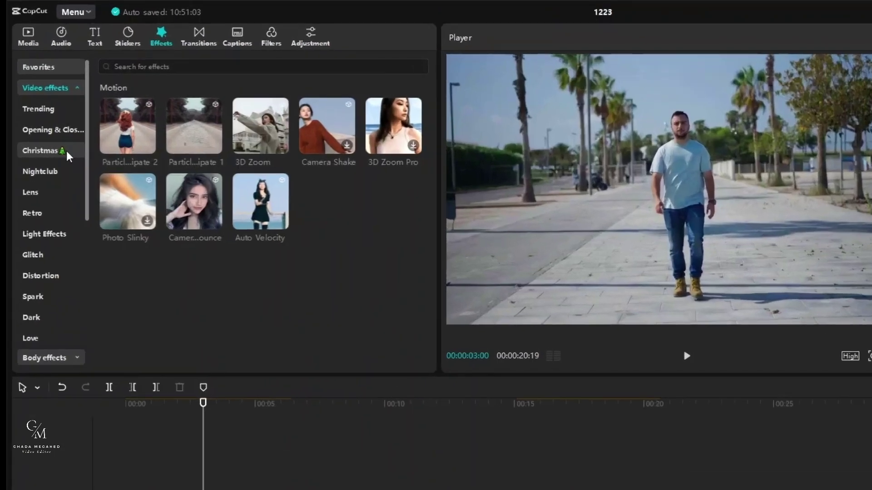
scroll(36, 132, down, 3)
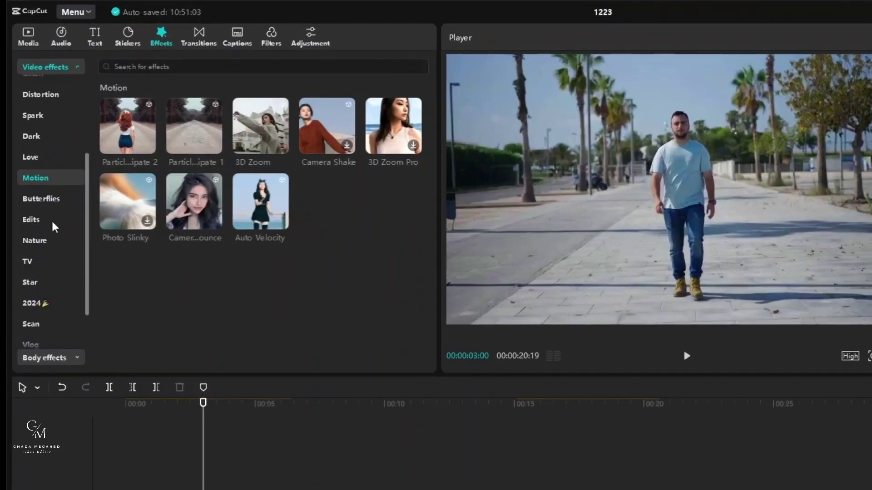
click(54, 361)
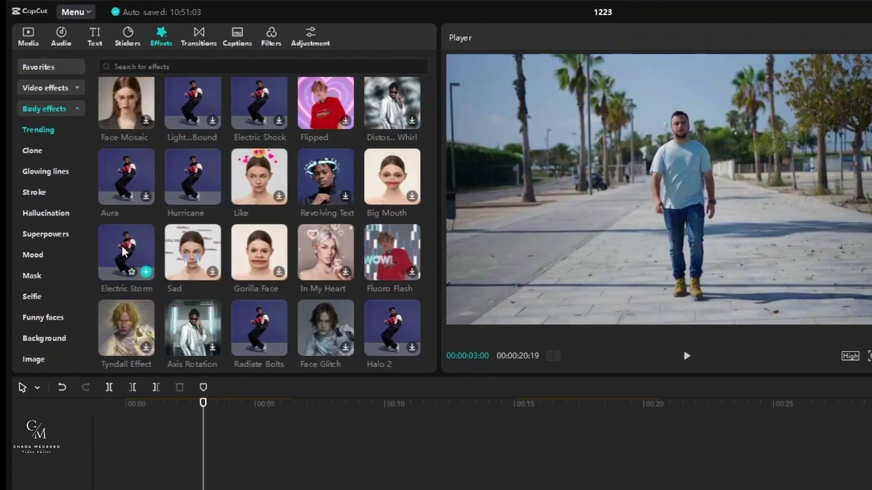
drag(123, 251, 212, 489)
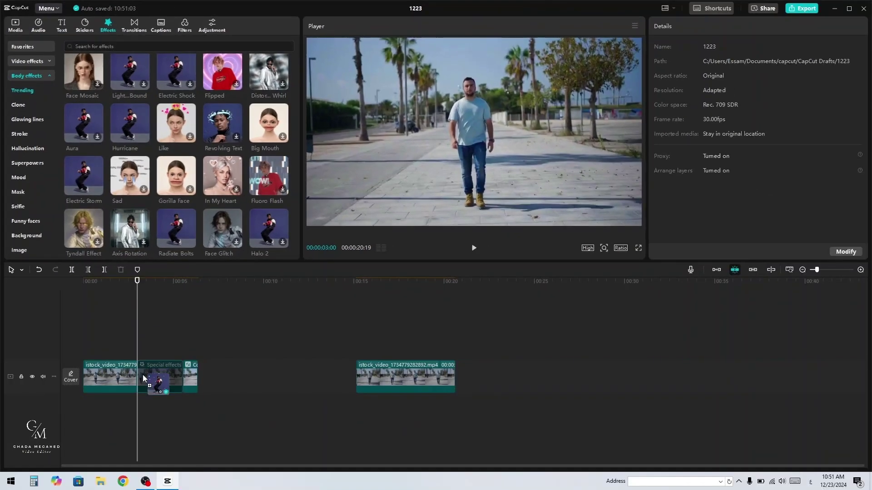
drag(142, 372, 142, 372)
click(106, 343)
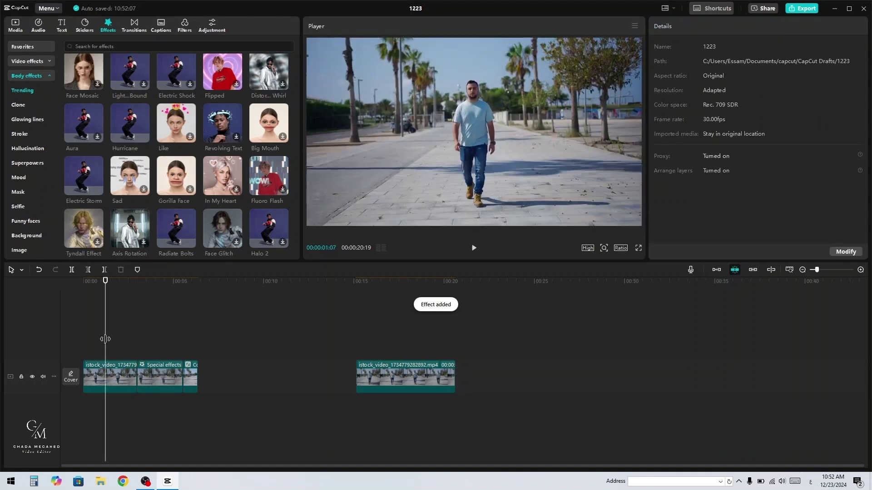
key(space)
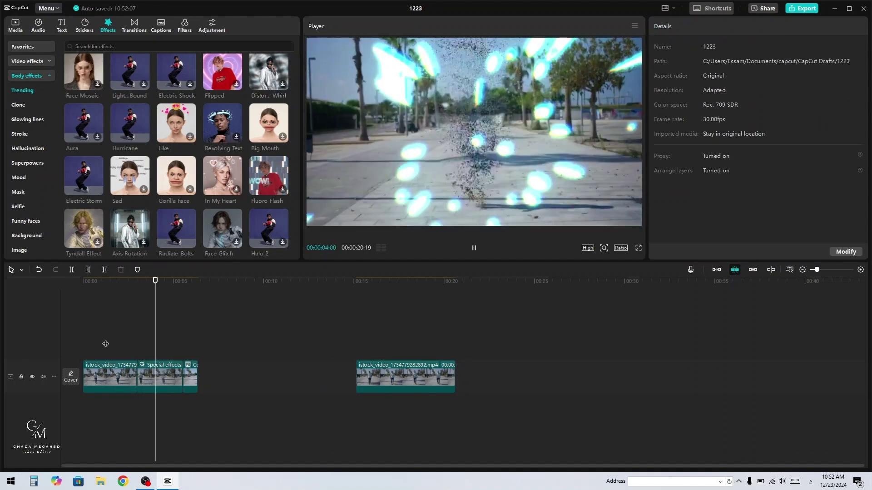
Step: Merge the particle-effect segment and the following freeze clip into a single compound clip
click(176, 373)
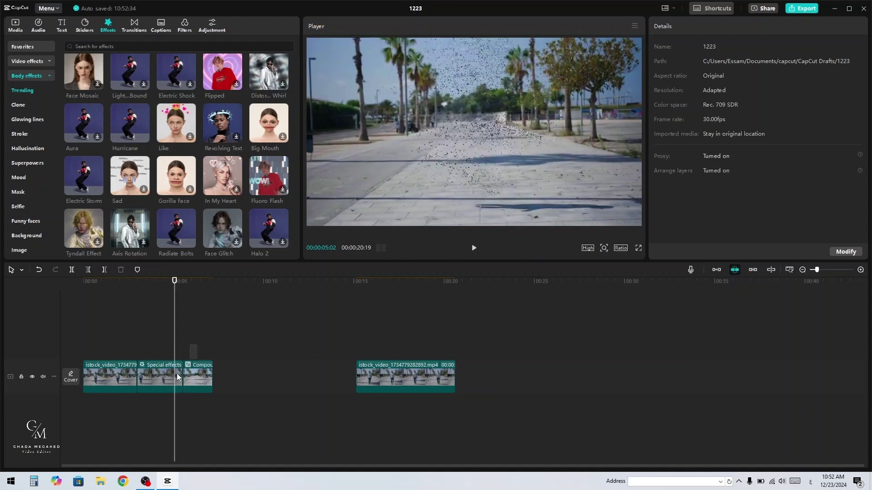
right_click(171, 377)
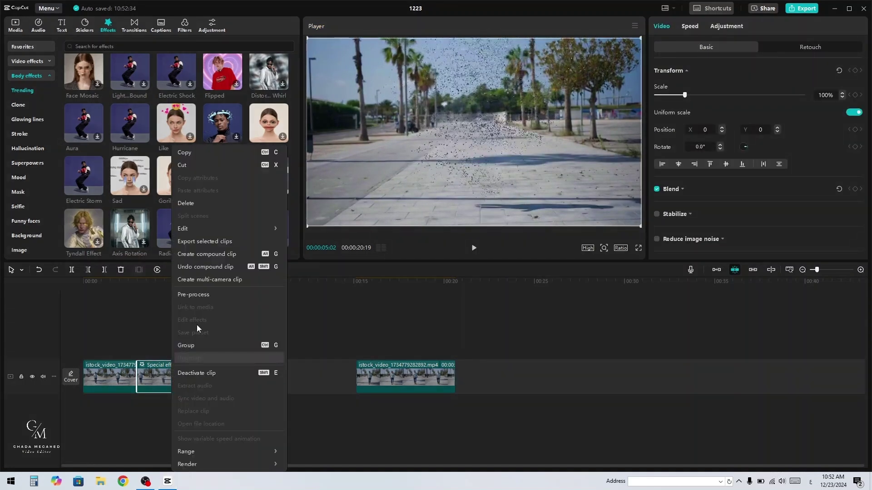
click(209, 256)
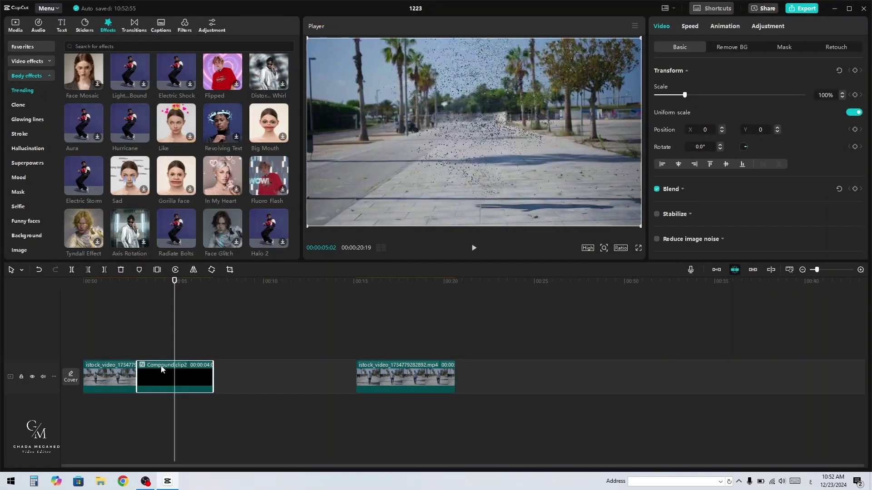
Step: Search the effects for "shake", apply the first Shake video effect to the merged compound clip, and play it back
click(107, 46)
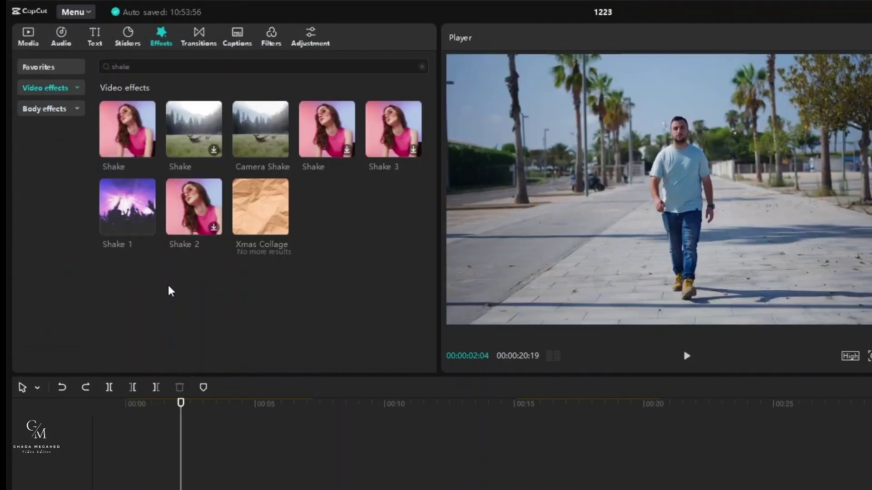
drag(151, 153, 219, 489)
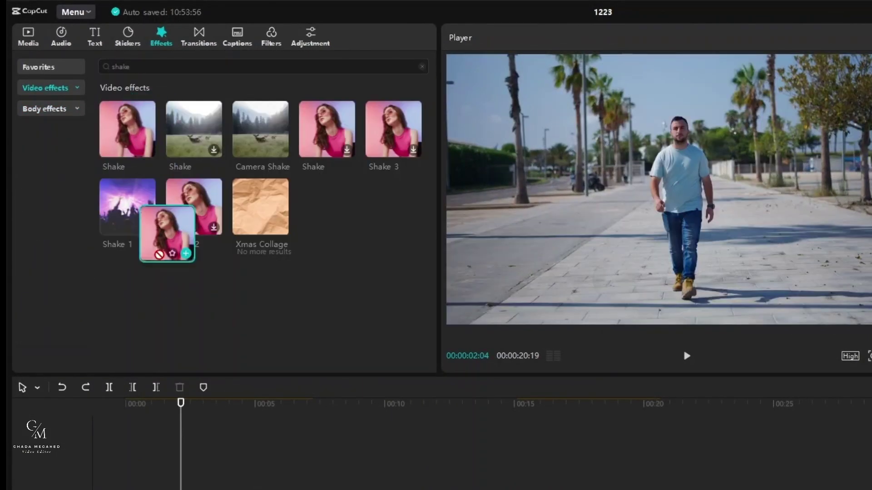
drag(192, 446, 202, 475)
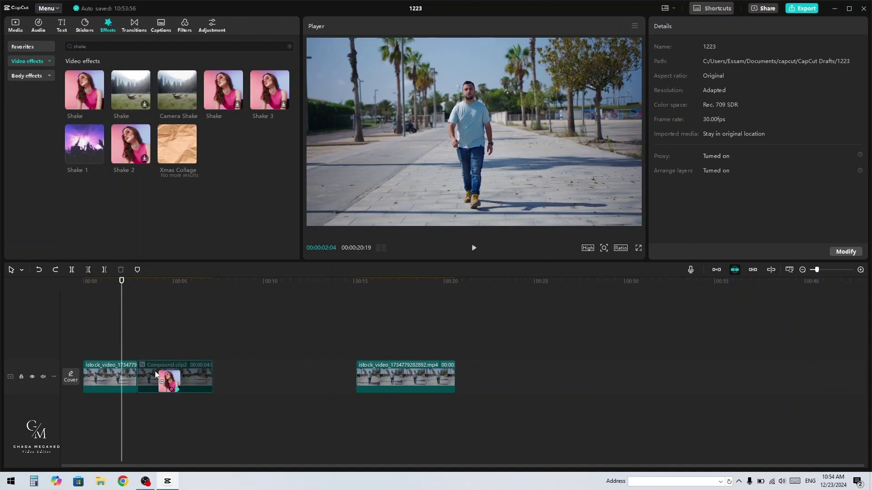
drag(154, 371, 155, 370)
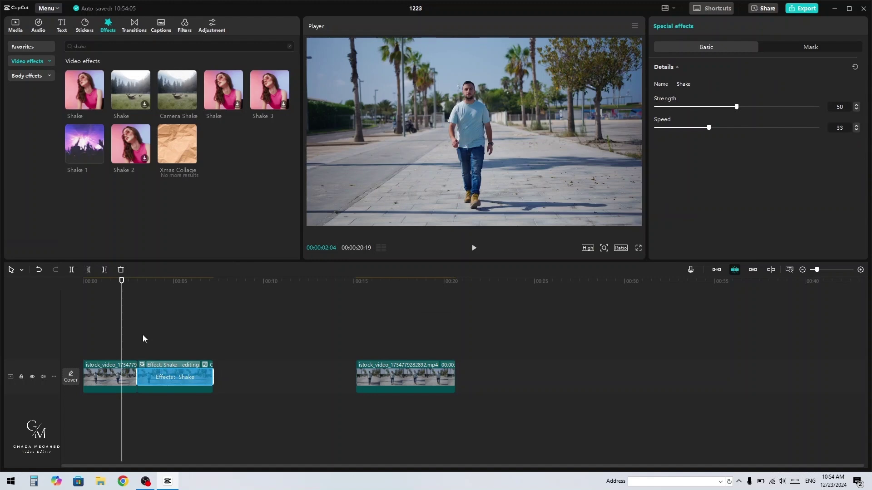
key(space)
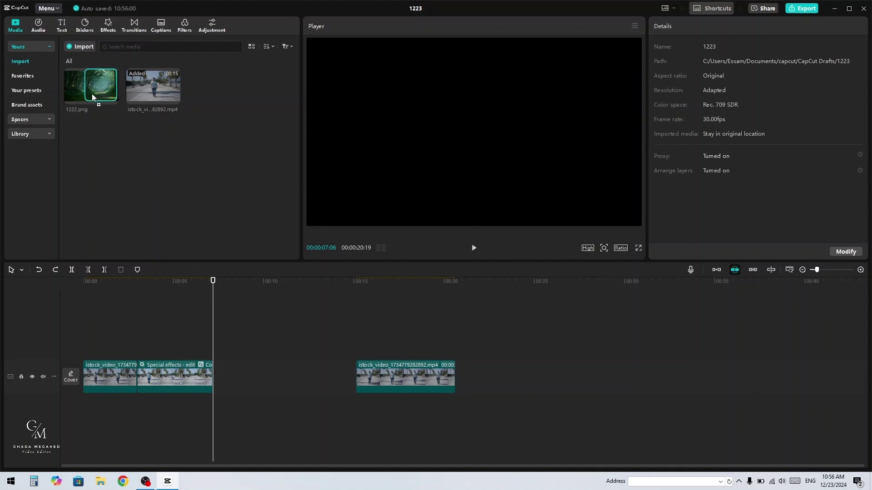
Step: Place the 1222.png forest image in the gap between the edited clips and the spare video, lengthening it to 00:00:06:06
drag(91, 94, 232, 378)
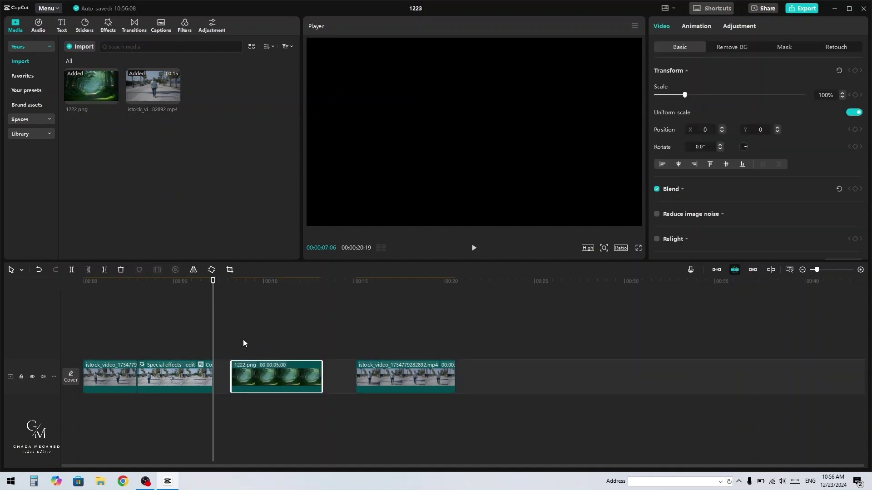
click(241, 339)
drag(320, 381, 343, 381)
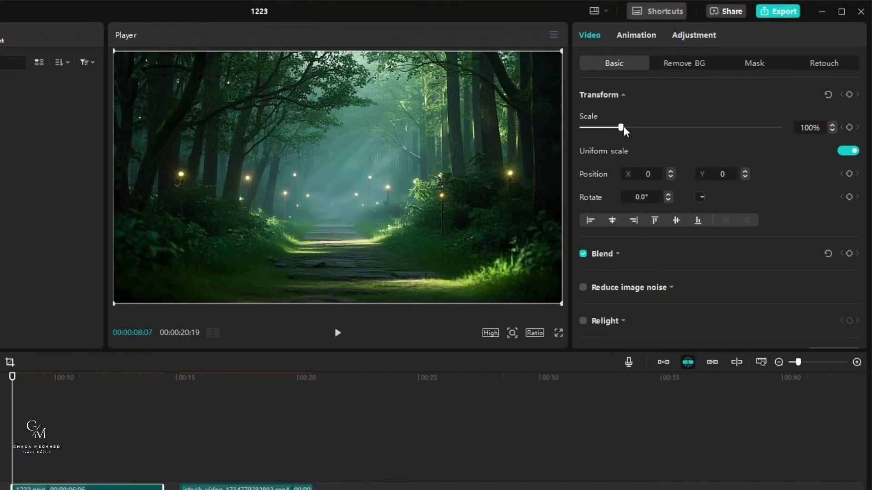
Step: Keyframe the forest image's scale from 125% at its start to about 100% at its end and play back the zoom
drag(624, 130, 631, 130)
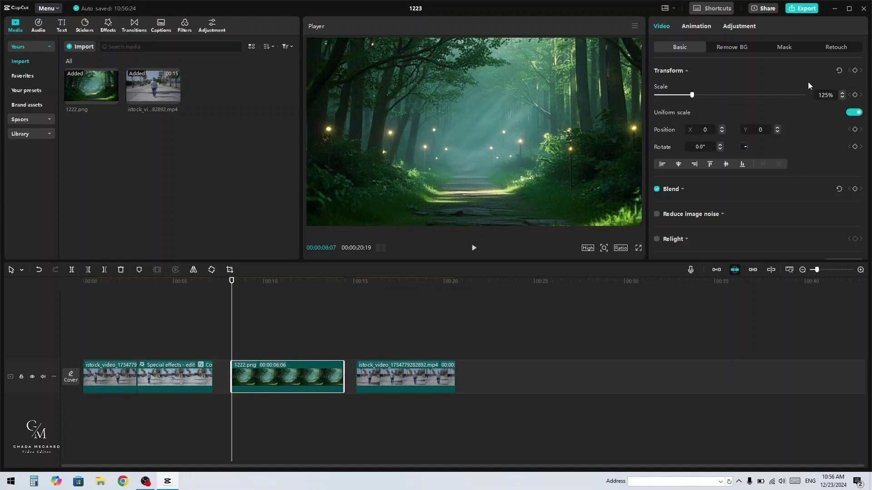
drag(304, 343, 342, 342)
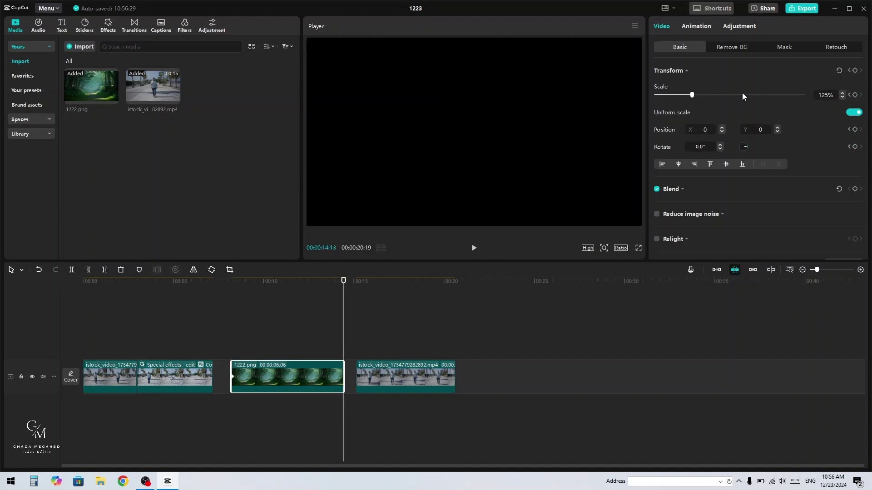
click(228, 337)
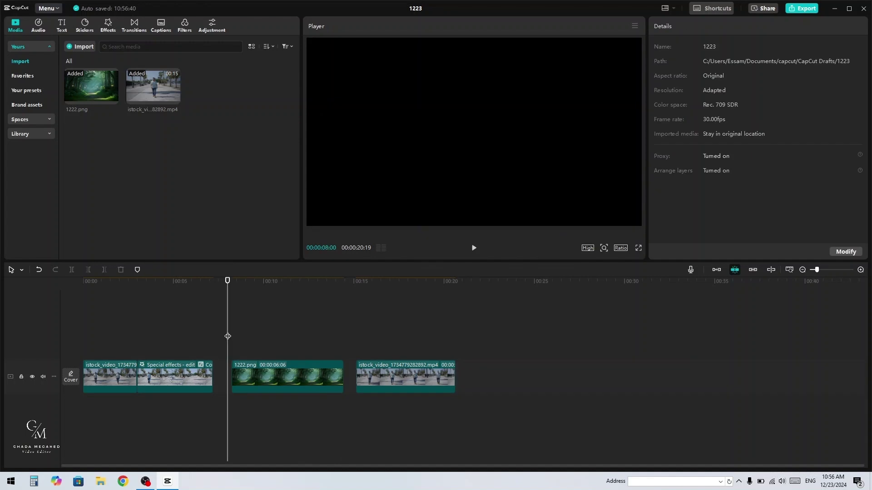
key(space)
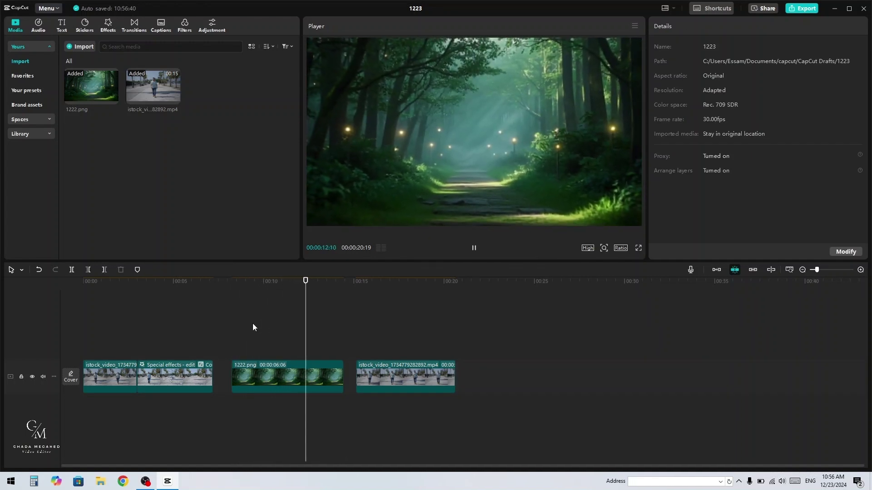
click(240, 362)
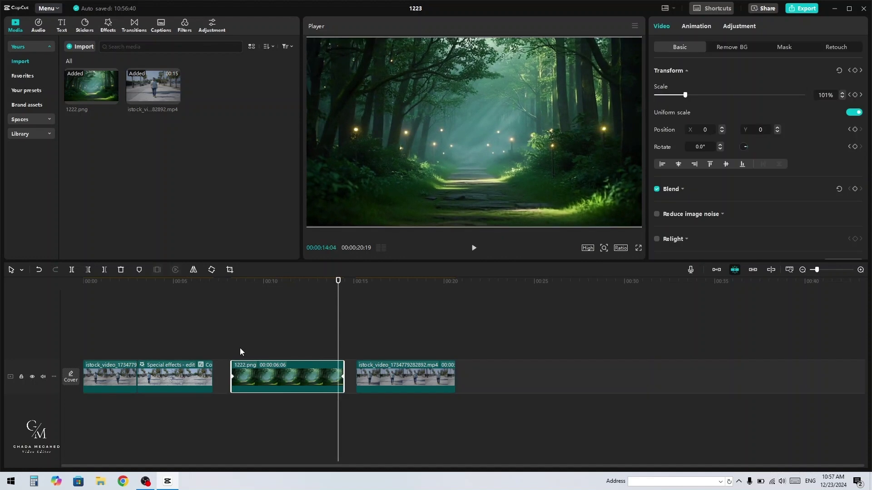
Step: Stack the spare walking video above the forest image, aligned to its start, and trim the image to 00:00:05:15 to match
key(space)
click(334, 349)
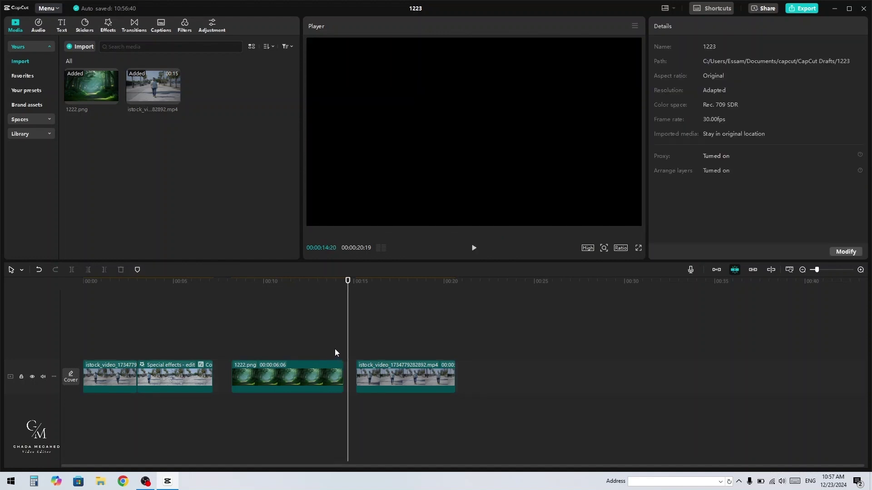
drag(377, 367, 255, 341)
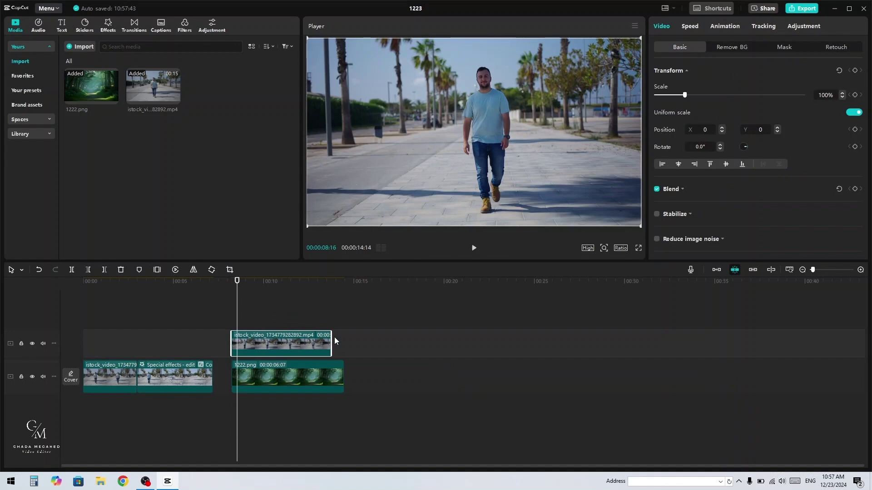
drag(344, 371, 330, 372)
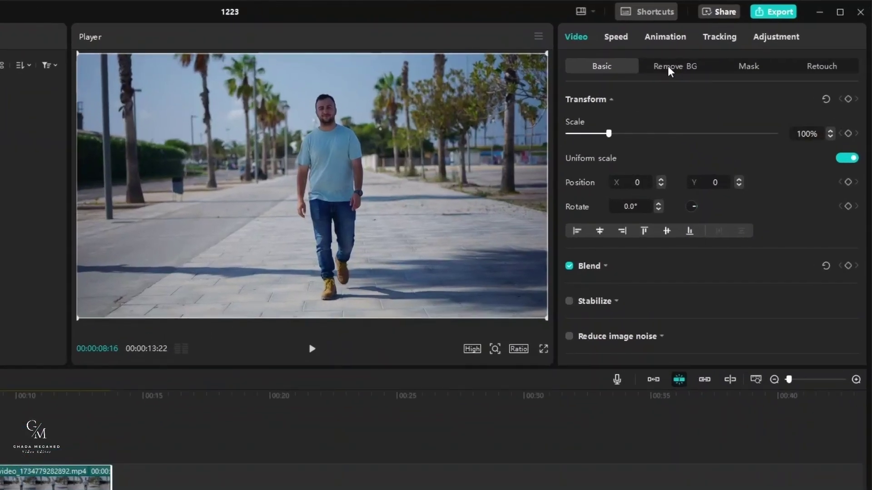
Step: Cut the man out of the upper video with automatic background removal
click(727, 46)
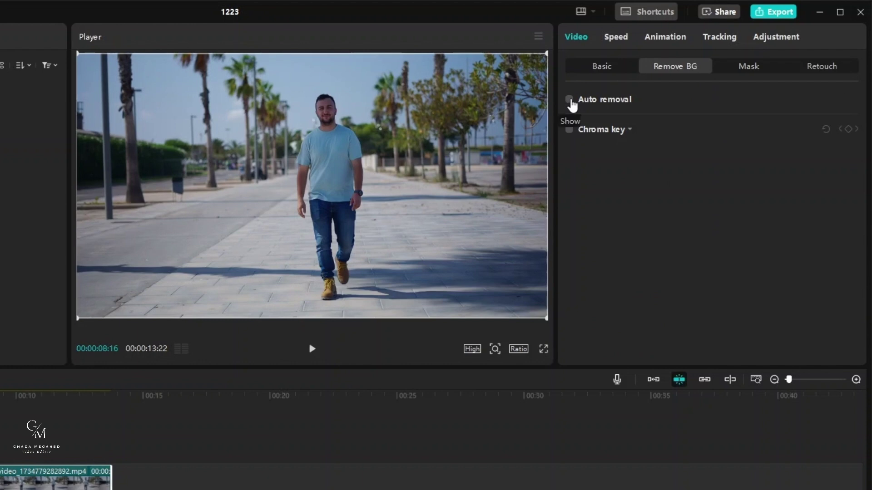
click(570, 100)
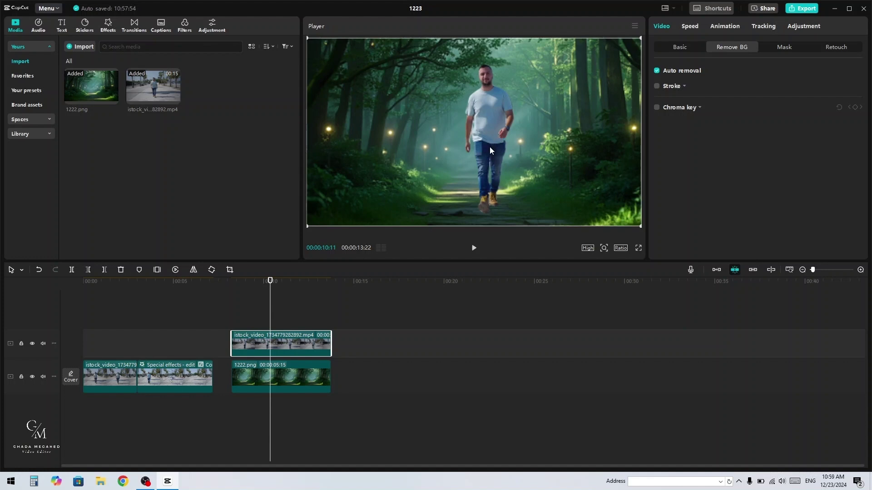
click(686, 46)
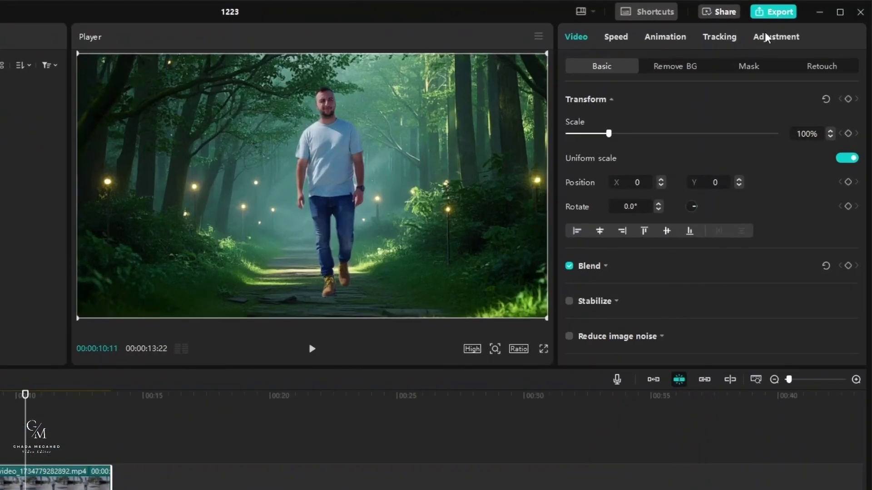
Step: Set the cut-out man clip's tint to -48 in its color adjustments
click(796, 26)
click(598, 65)
scroll(671, 221, down, 2)
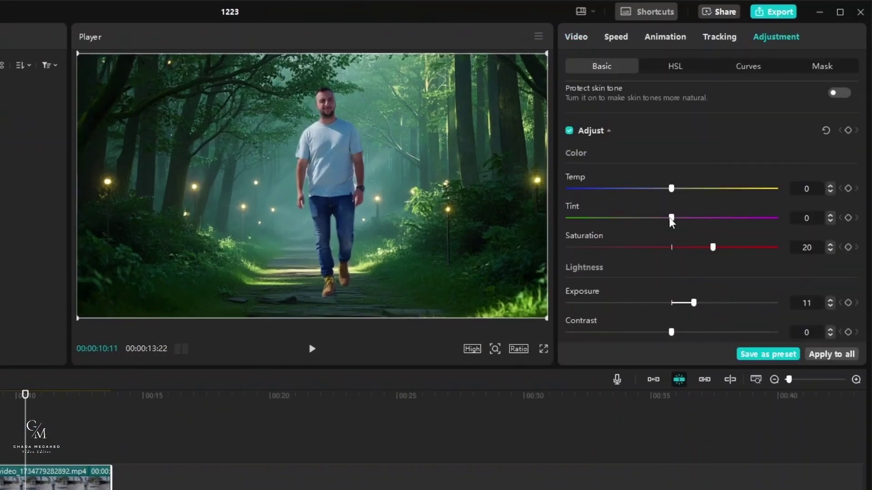
drag(671, 219, 575, 221)
scroll(632, 237, down, 1)
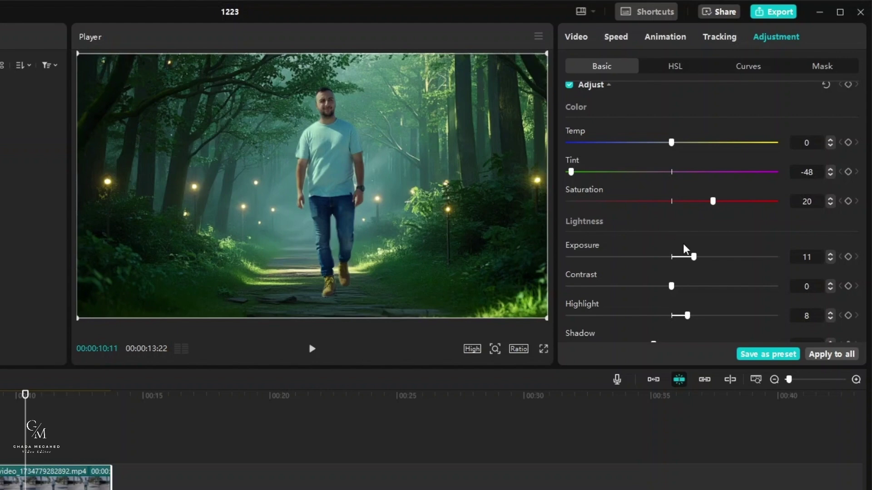
Step: Blend the man into the forest: shadow to 28, contrast slightly up, and highlight, exposure, blacks and brilliance down
scroll(684, 249, down, 2)
drag(677, 252, 729, 252)
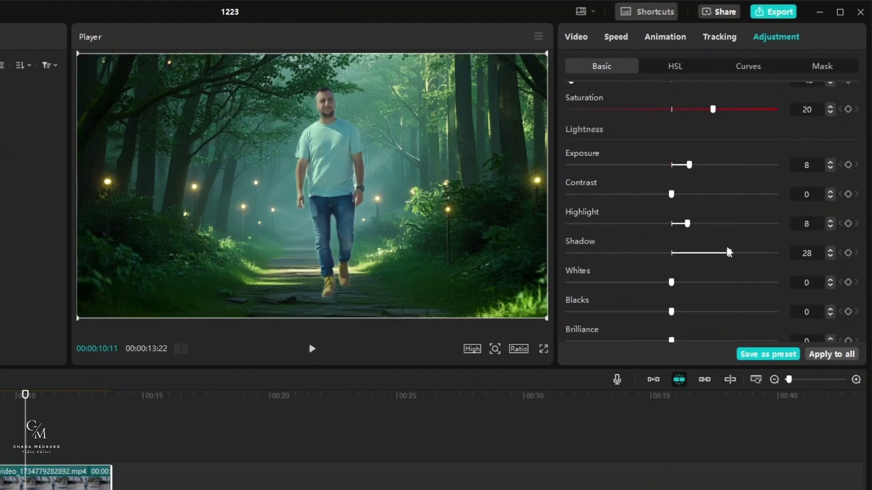
drag(687, 223, 617, 223)
drag(671, 193, 681, 194)
drag(689, 165, 661, 165)
drag(671, 311, 659, 311)
drag(671, 340, 576, 340)
click(675, 67)
click(740, 69)
click(602, 67)
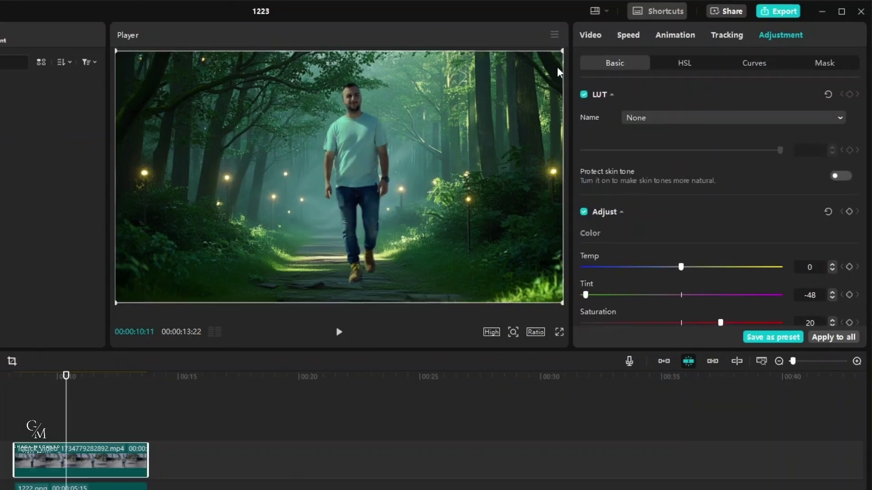
Step: Shrink the man clip to about 43%, position him on the forest path at about X -138, Y -390, and preview it
drag(546, 54, 464, 101)
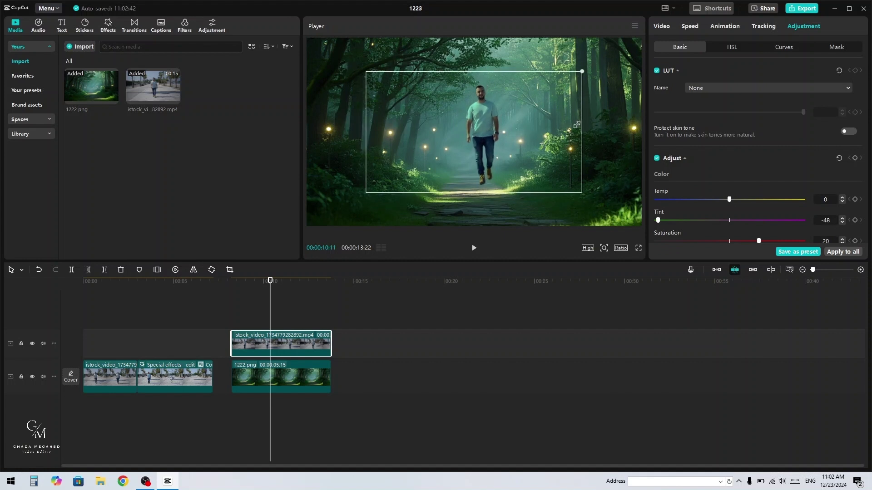
drag(579, 119, 574, 129)
drag(577, 81, 552, 94)
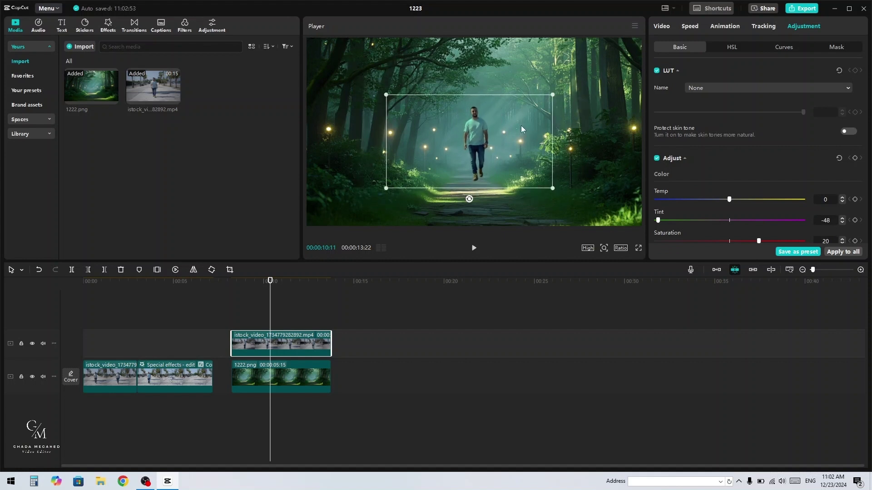
drag(479, 140, 476, 152)
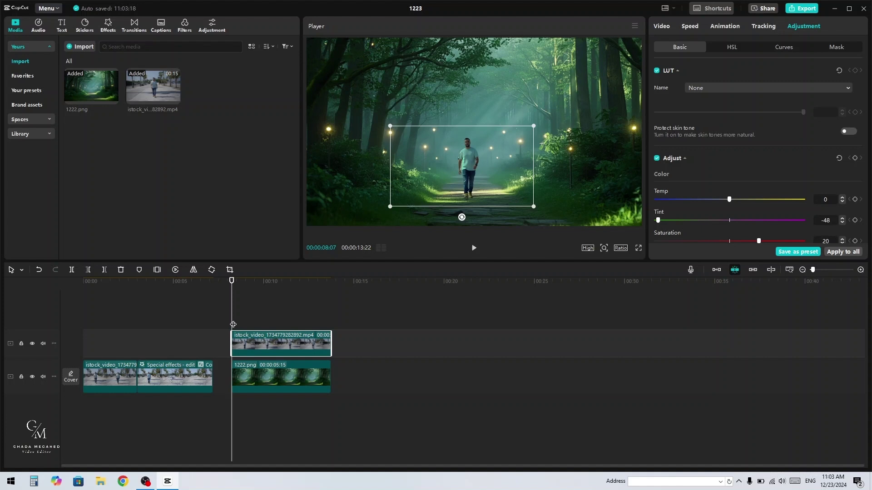
key(space)
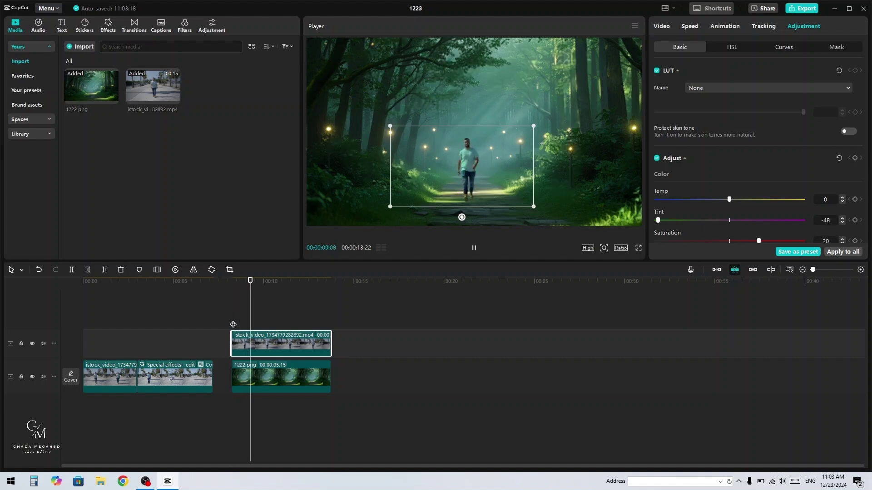
key(space)
drag(266, 318, 232, 323)
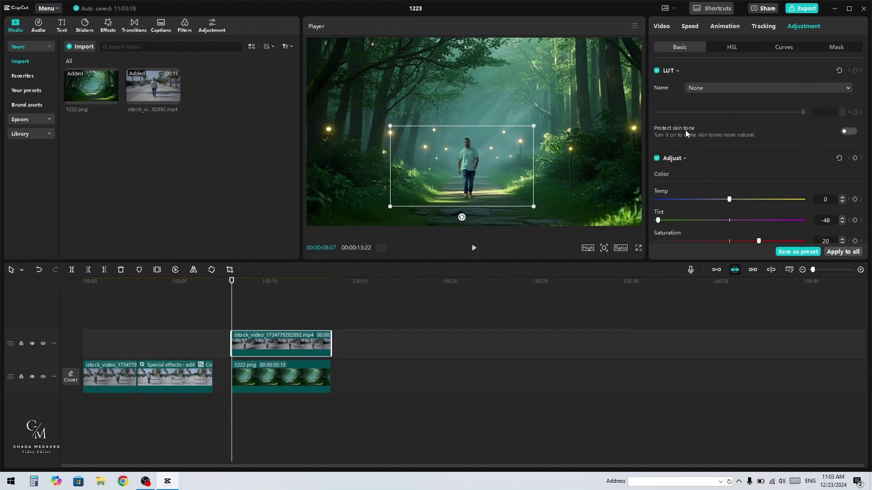
Step: Keyframe the man clip's transform from 43% scale at its start to about 104% and lower at its end, and play it back
click(663, 27)
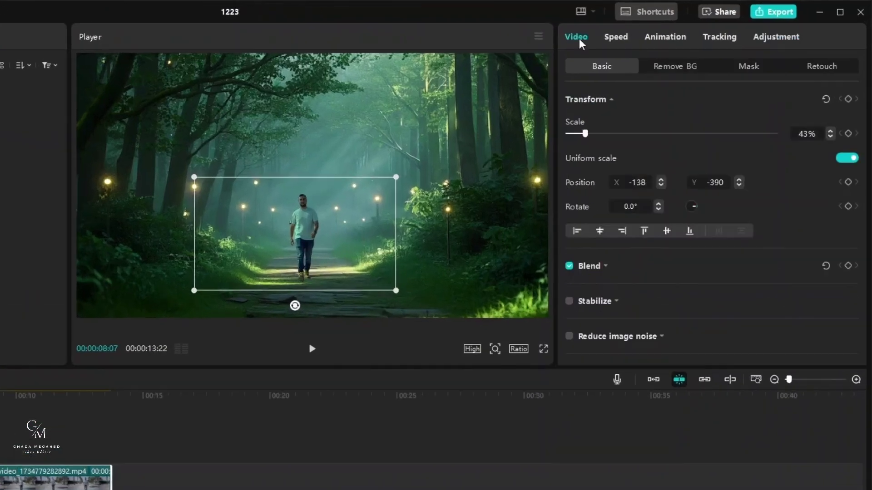
click(848, 99)
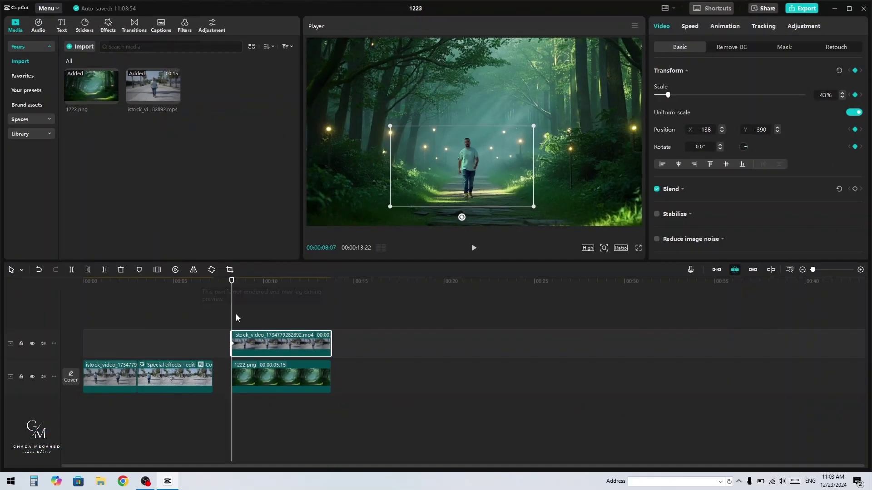
drag(236, 318, 331, 318)
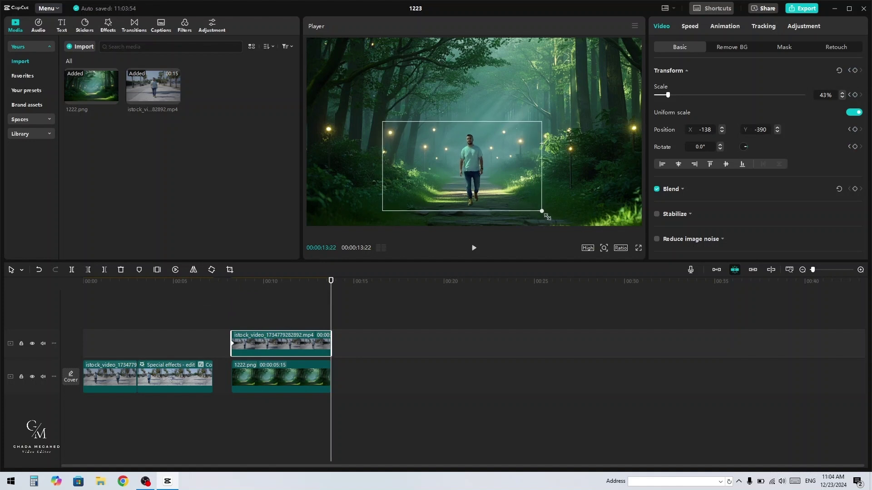
drag(547, 216, 597, 254)
drag(496, 157, 499, 183)
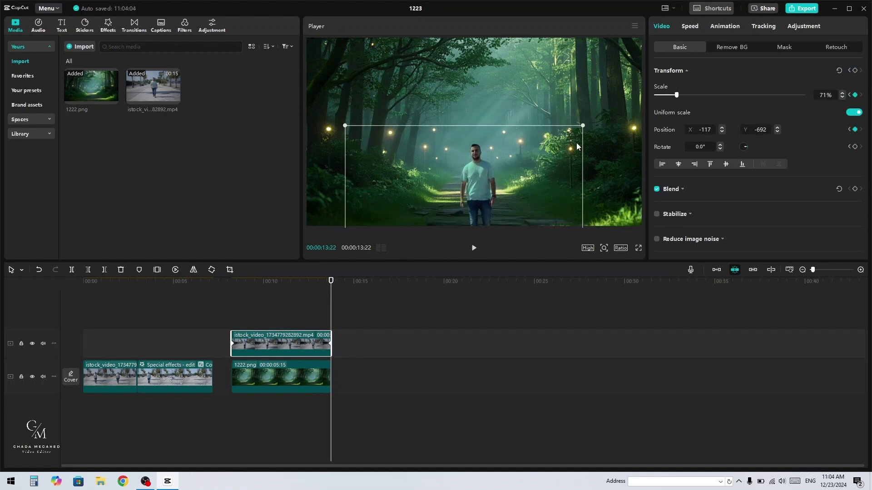
drag(583, 125, 632, 96)
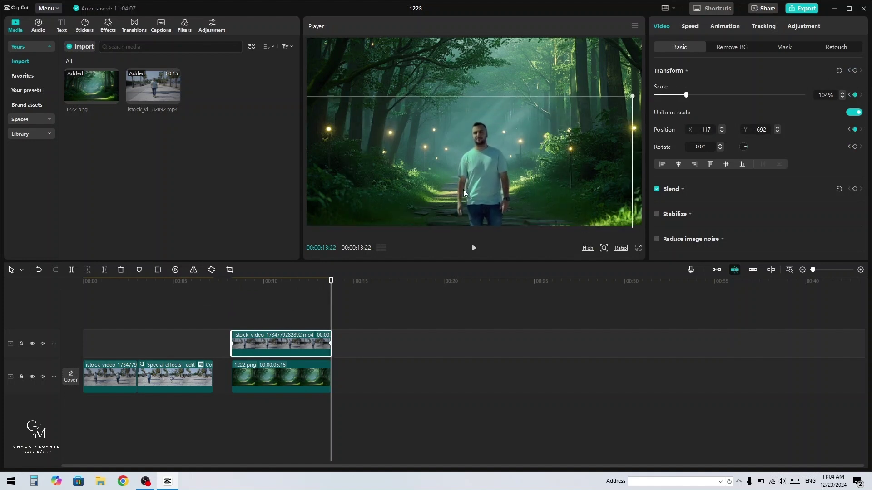
click(229, 314)
key(space)
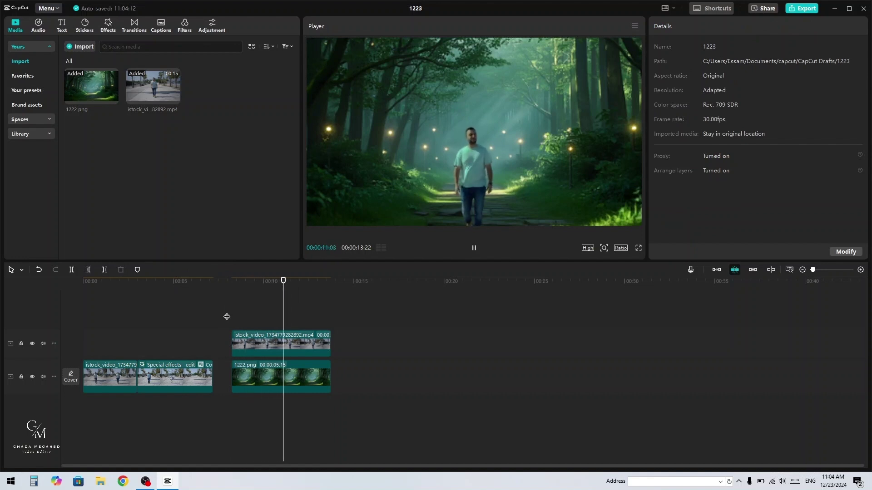
key(space)
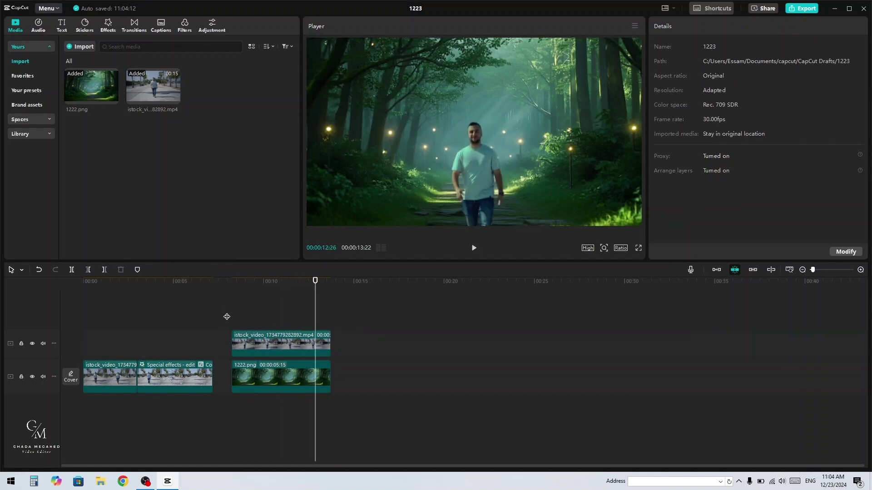
click(266, 408)
key(space)
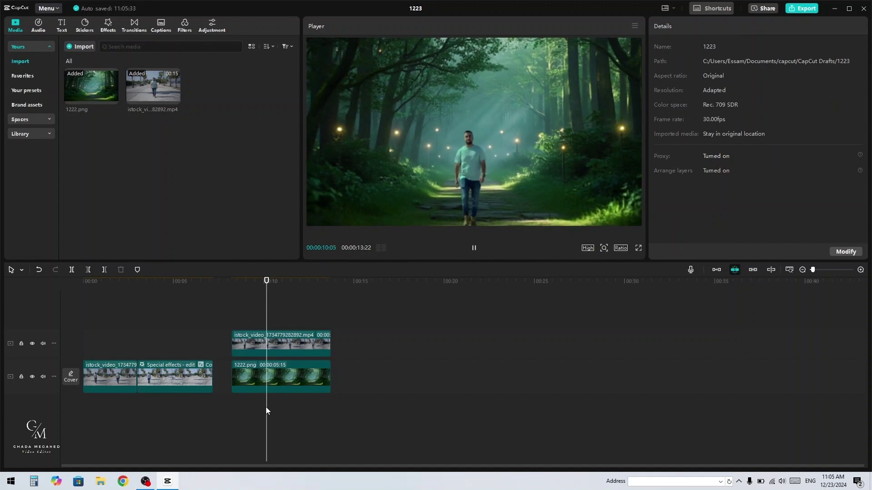
key(space)
Step: Slow the man clip down to 0.5x speed
click(267, 349)
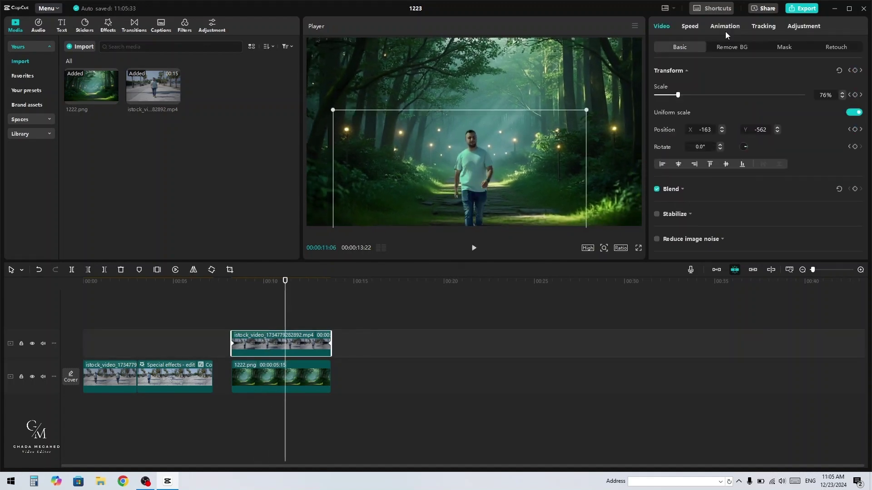
click(690, 26)
drag(688, 83, 668, 84)
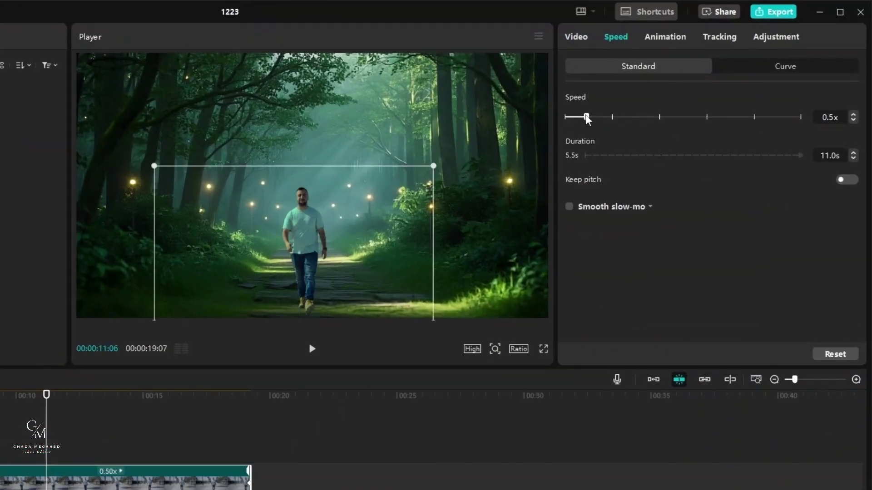
Step: Lengthen the forest image to 00:00:11:00, move its second keyframe near the new end, and play back the scene
drag(236, 432, 426, 366)
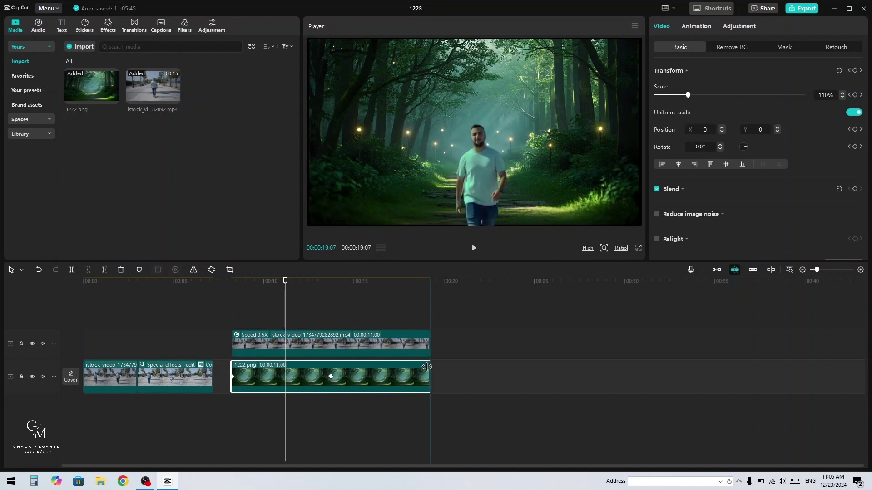
click(330, 377)
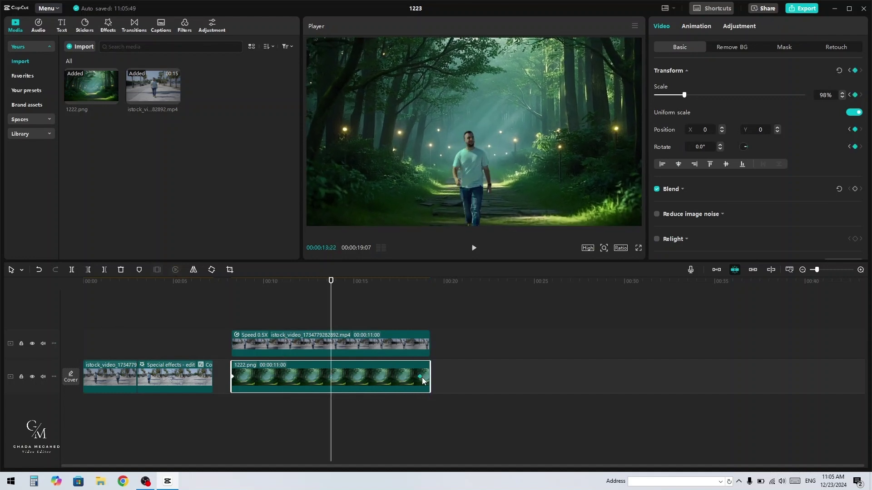
click(230, 409)
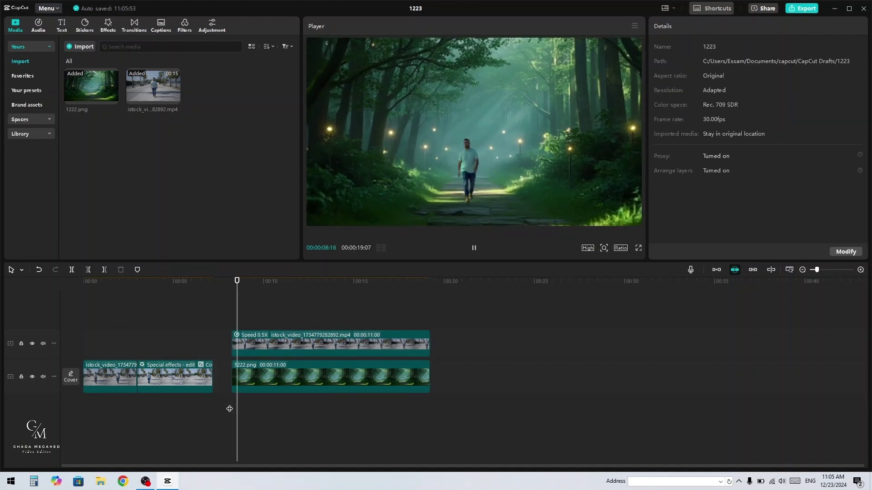
key(space)
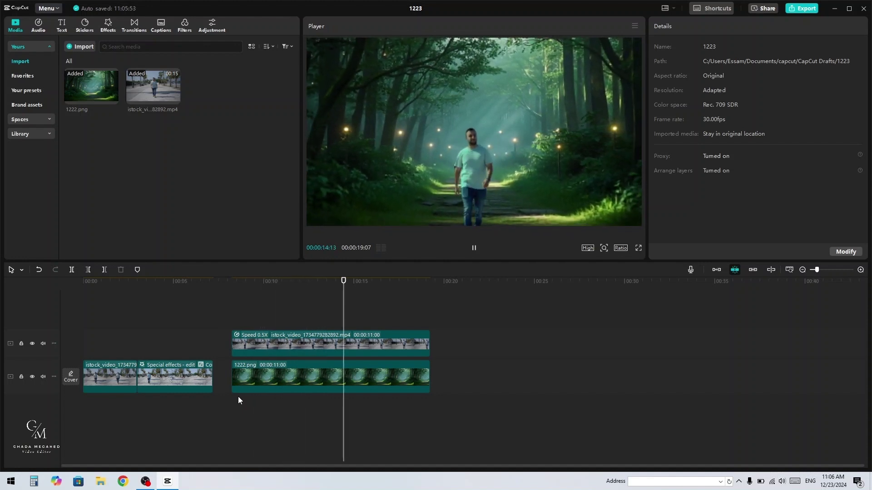
Step: Export the forest scene's first frame, at 00:00:08:07, as a 1080P PNG still named 1223
drag(238, 396, 233, 405)
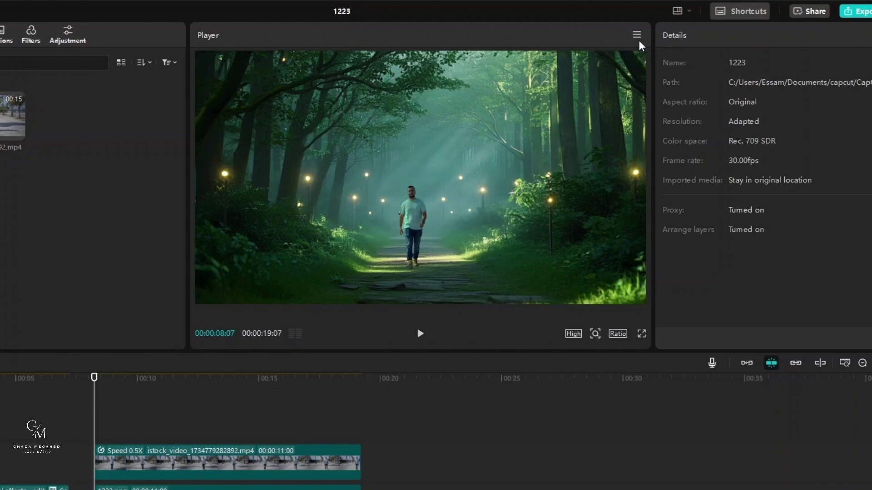
click(638, 38)
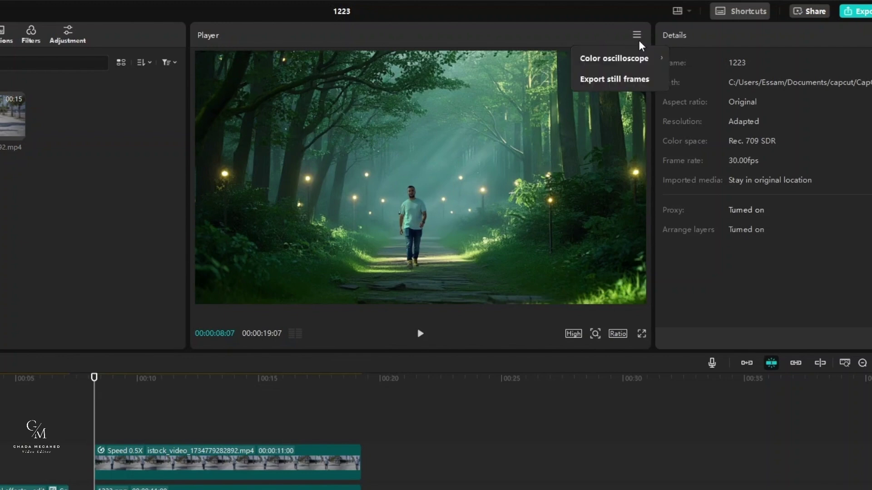
click(625, 79)
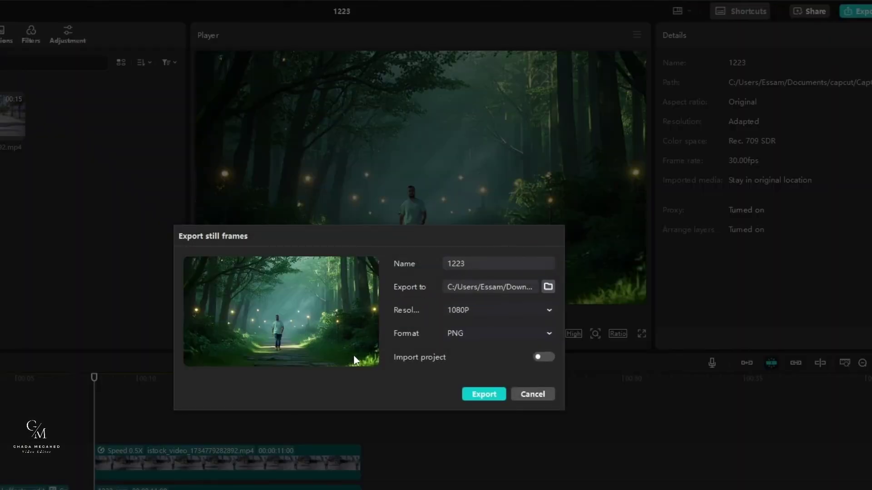
click(497, 395)
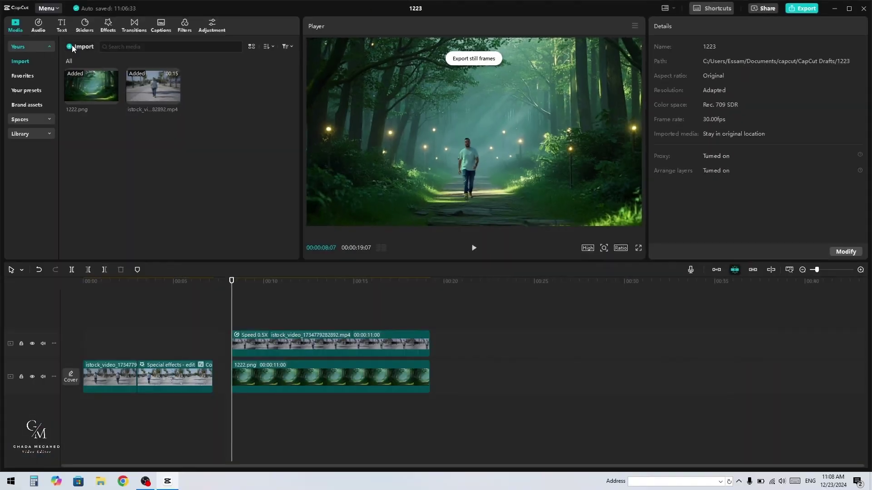
Step: Import 1223(1).png, fit it between the compound clip and the forest scene at 00:00:04:06 long, and play it back
key(ctrl+i)
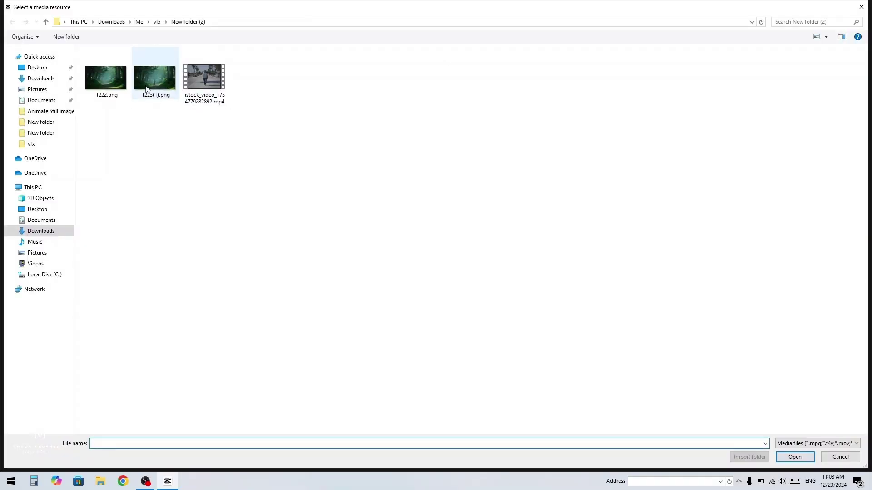
double_click(168, 96)
drag(168, 97, 136, 324)
drag(339, 297, 377, 338)
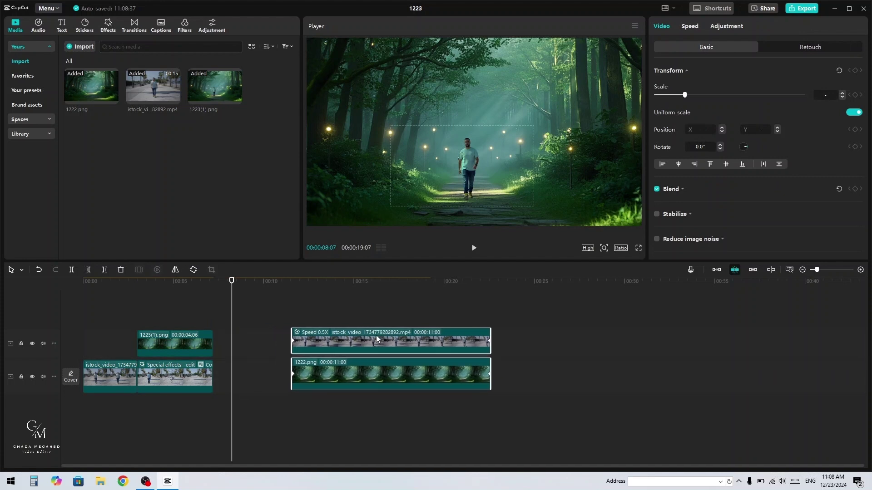
drag(202, 334, 236, 366)
key(space)
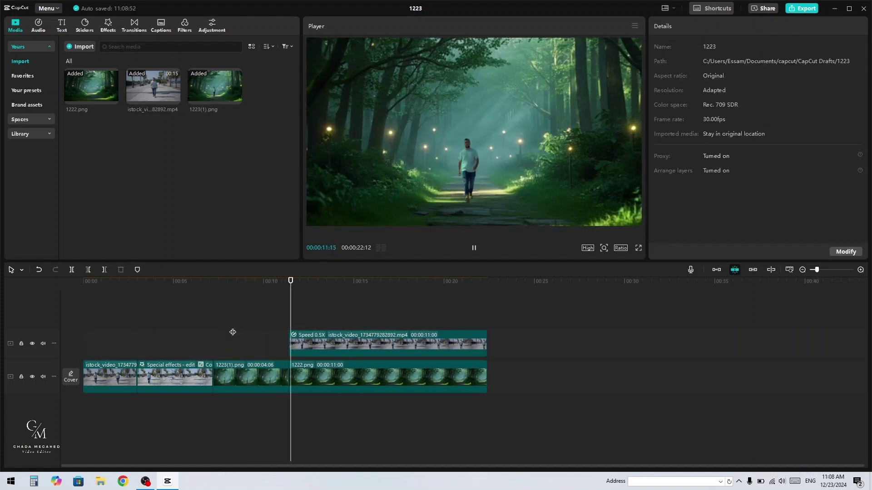
Step: Apply the Particl...ipate 1 motion effect to the 1223(1).png clip and play back its start
click(238, 369)
click(228, 334)
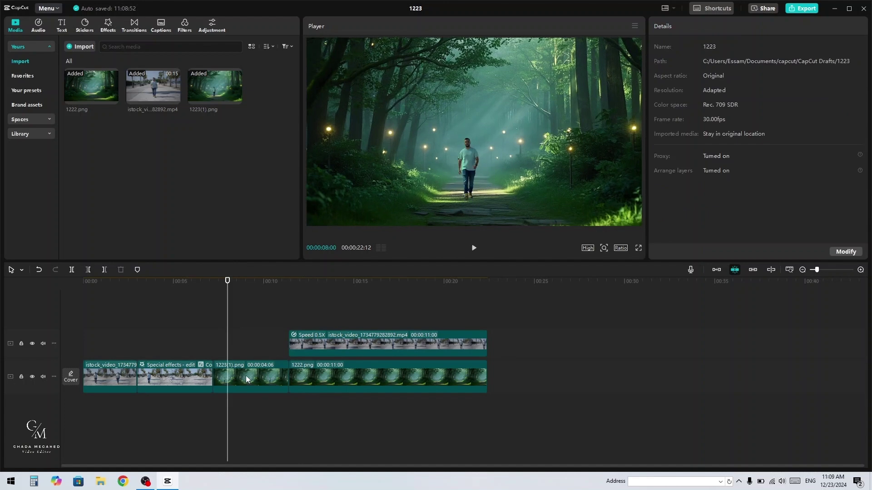
click(107, 25)
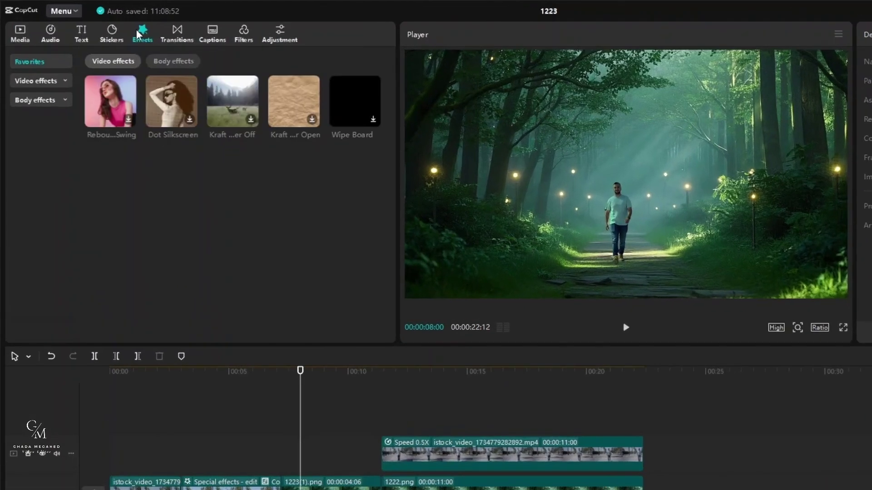
click(67, 83)
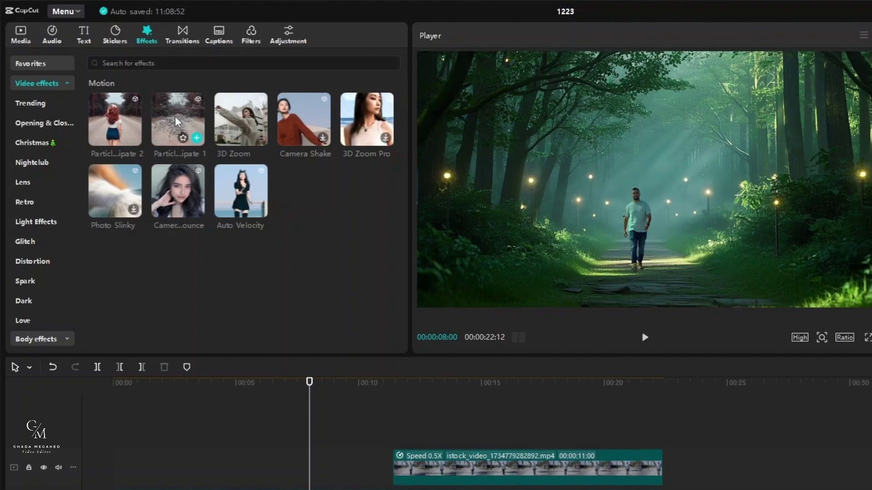
drag(178, 121, 302, 489)
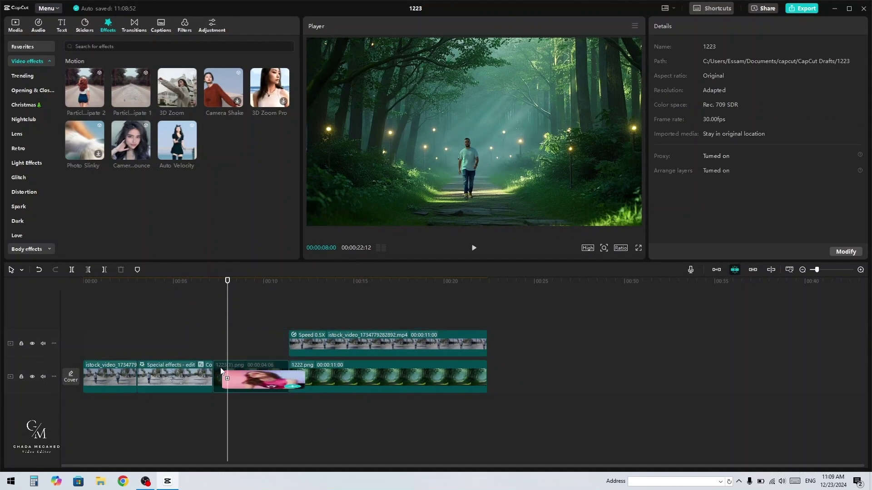
drag(221, 371, 213, 368)
click(206, 348)
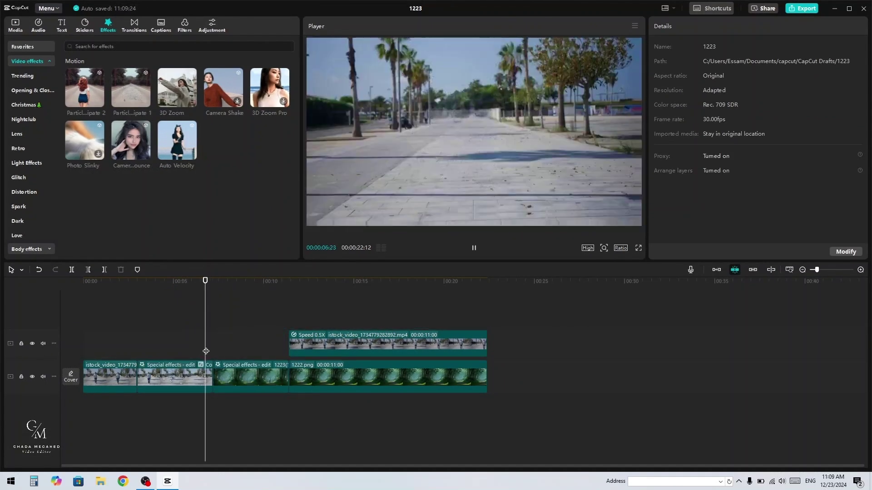
key(space)
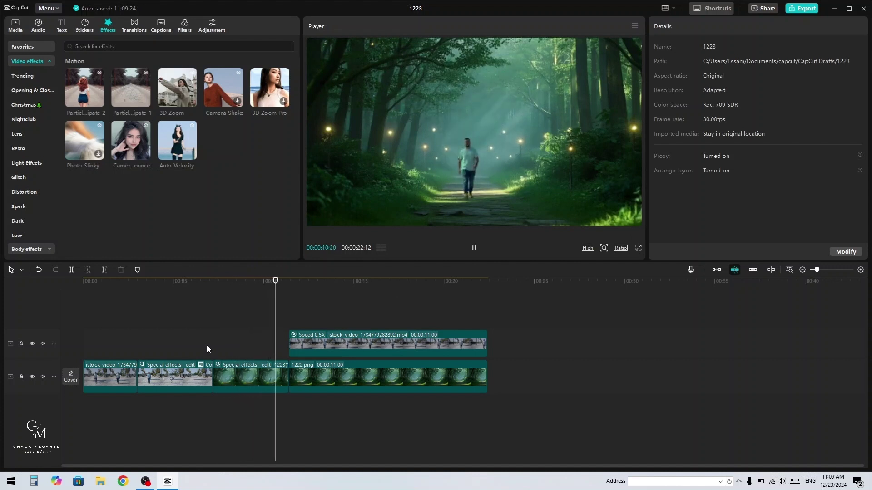
Step: Trim the end of the 1223(1).png clip at 00:00:09:14, move both forest scene clips against it, and play back the join
click(270, 352)
mouse_move(270, 353)
mouse_down()
mouse_move(278, 352)
mouse_move(254, 349)
mouse_up()
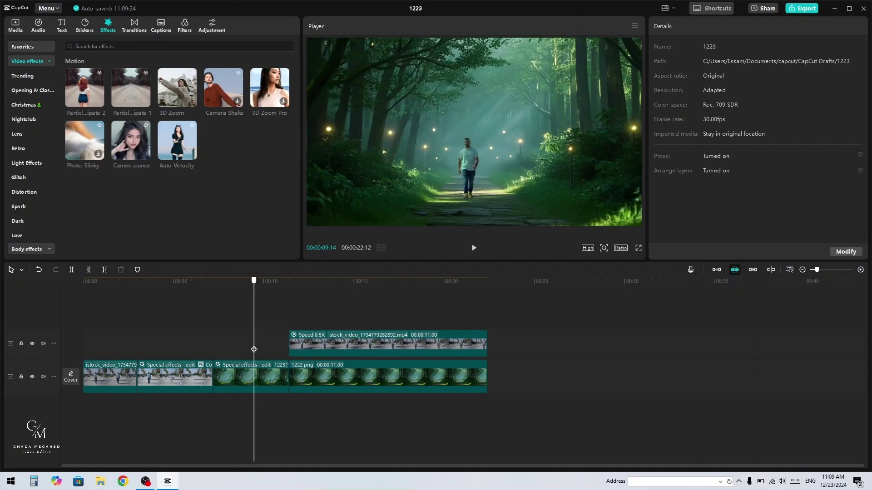
click(269, 378)
key(w)
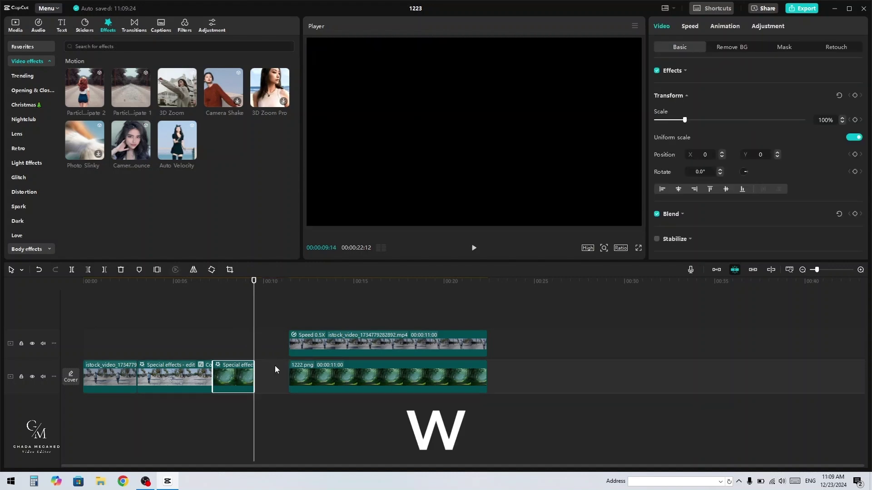
drag(339, 309, 353, 377)
drag(354, 377, 318, 377)
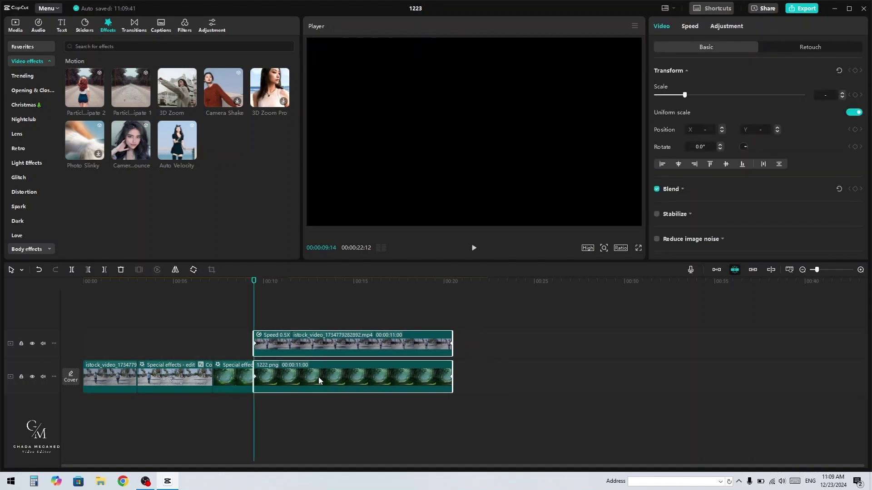
click(194, 332)
key(space)
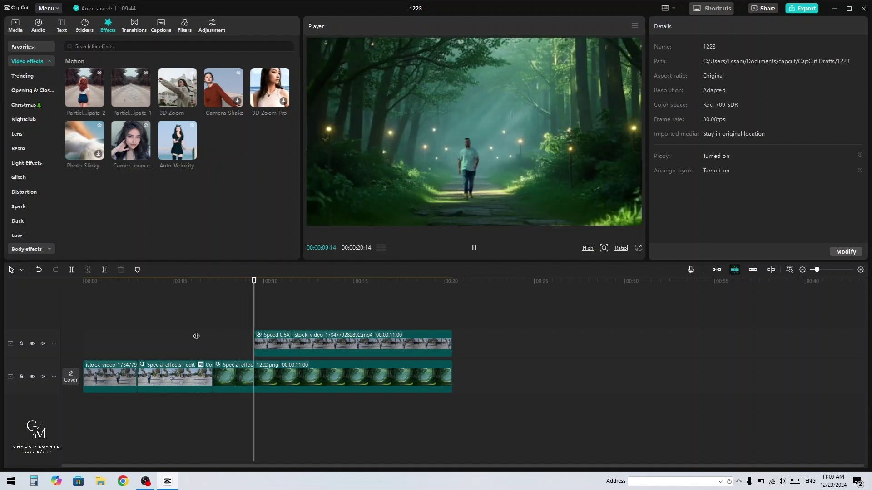
Step: Search the video effects for magic, apply the Magic effect to the 1223(1).png clip, and play it back
drag(196, 336, 218, 285)
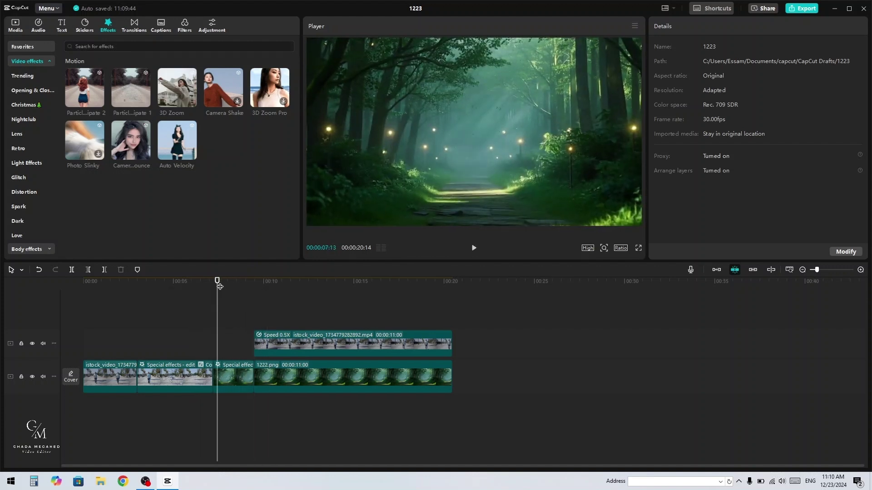
drag(218, 327, 227, 326)
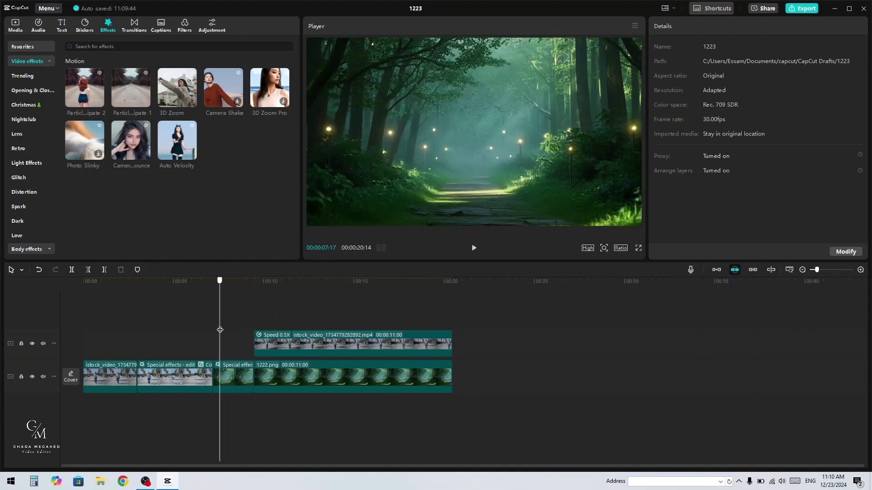
click(223, 332)
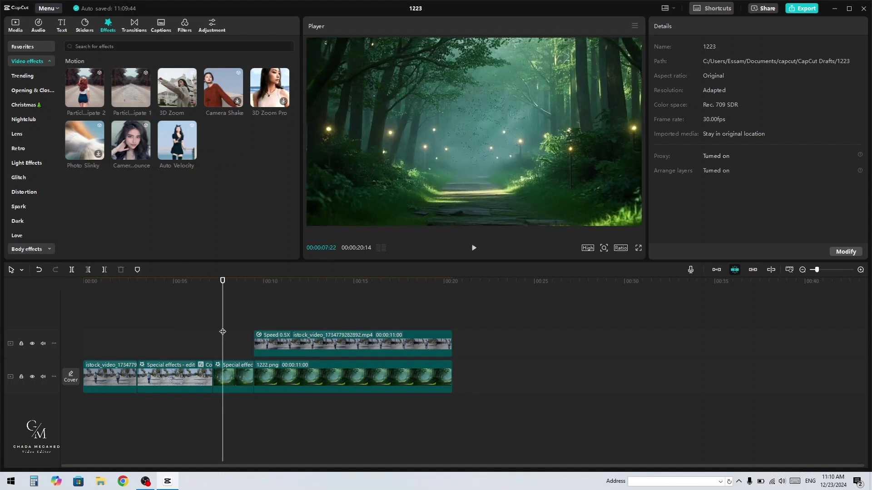
click(99, 44)
text(ma)
text(gic)
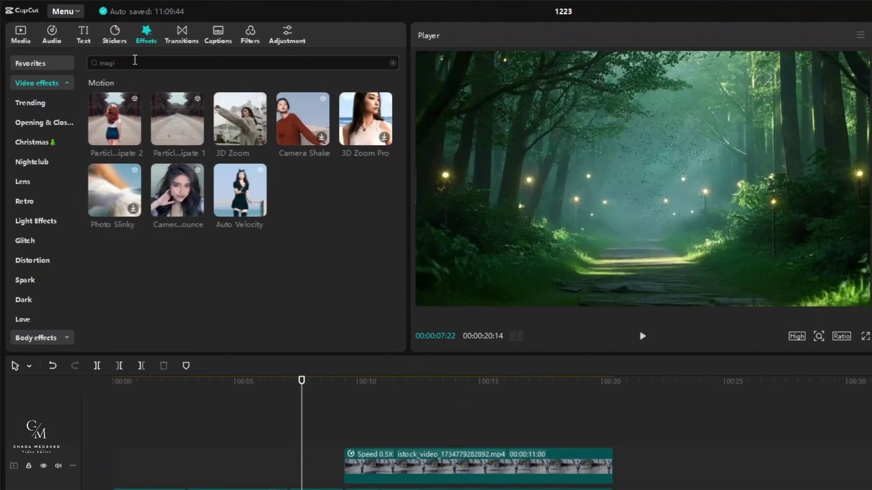
key(Return)
drag(131, 90, 203, 253)
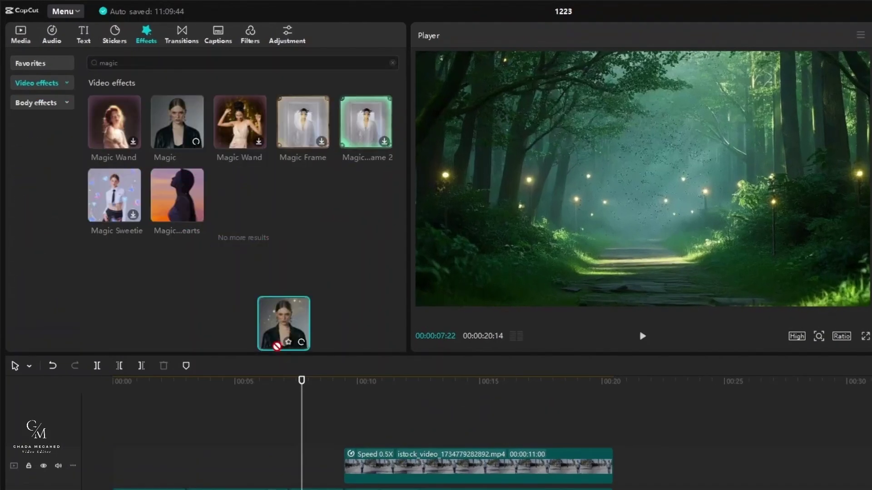
drag(283, 323, 221, 374)
click(208, 342)
key(space)
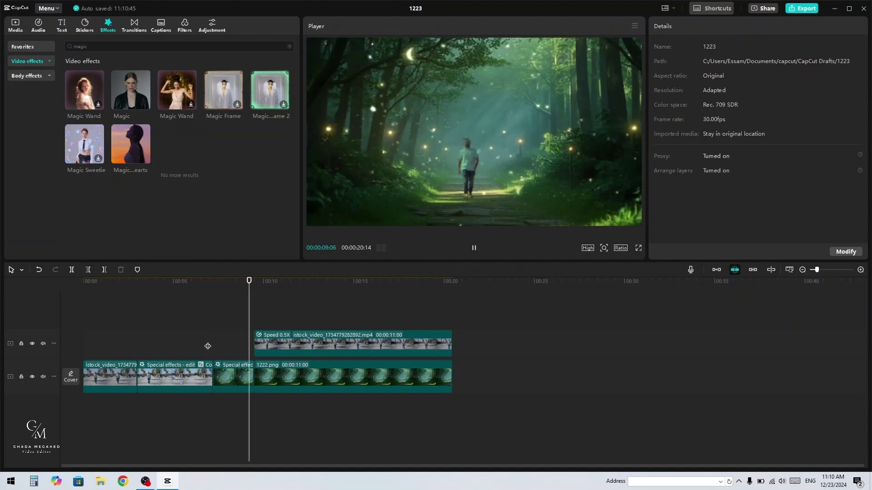
Step: Shift both forest scene clips to make room, lengthen the 1223(1).png clip slightly, and close the gaps around it
click(338, 382)
mouse_move(338, 383)
mouse_down()
mouse_move(361, 377)
mouse_move(351, 383)
mouse_up()
click(250, 381)
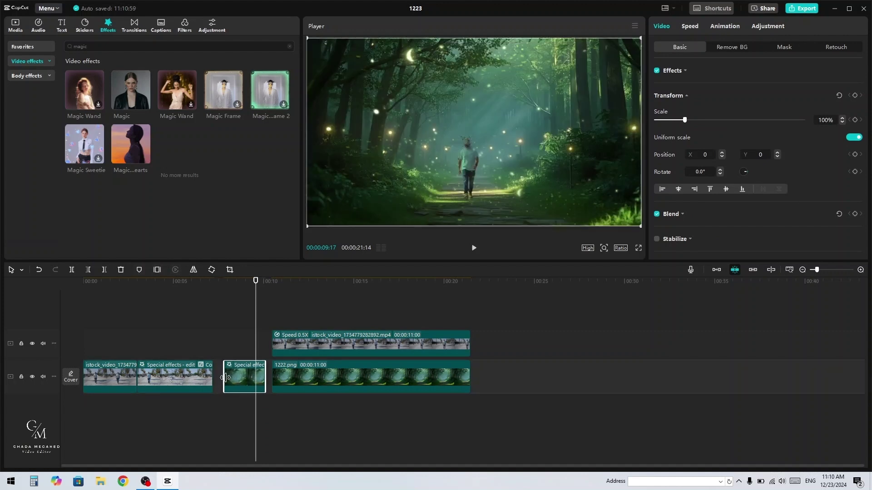
mouse_move(251, 380)
mouse_down()
mouse_move(239, 380)
mouse_move(257, 376)
mouse_up()
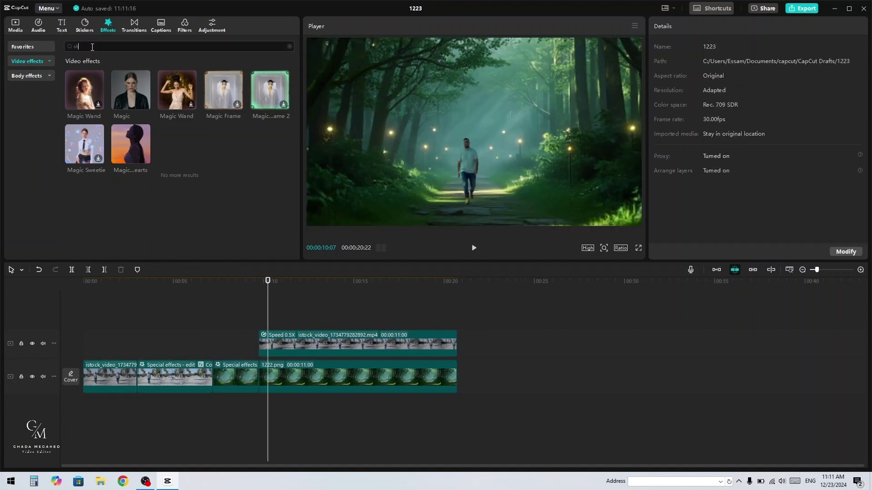
Step: Search the video effects for shake, apply Camera Shake to the 1223(1).png clip, and play back the change of scene
text(shake)
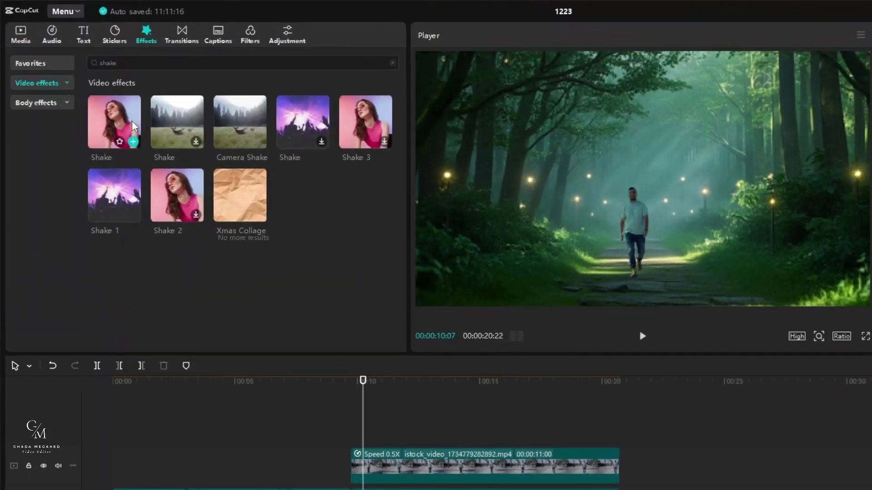
drag(231, 116, 290, 489)
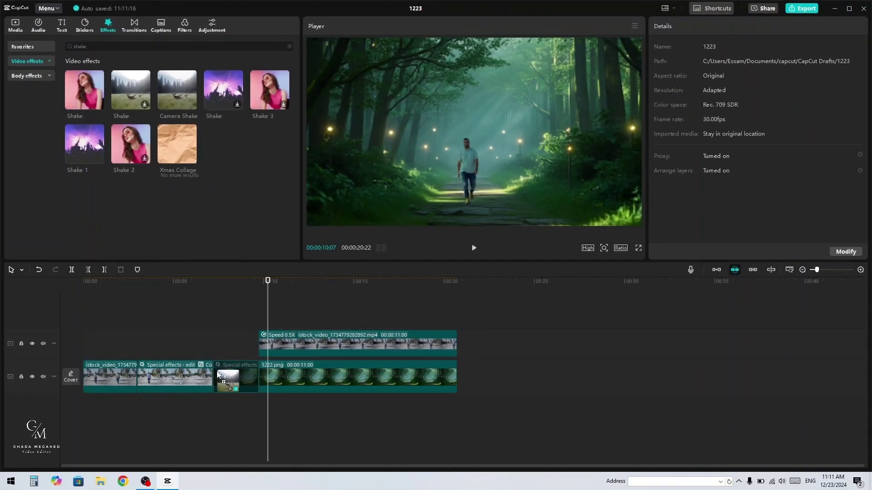
drag(219, 374, 219, 374)
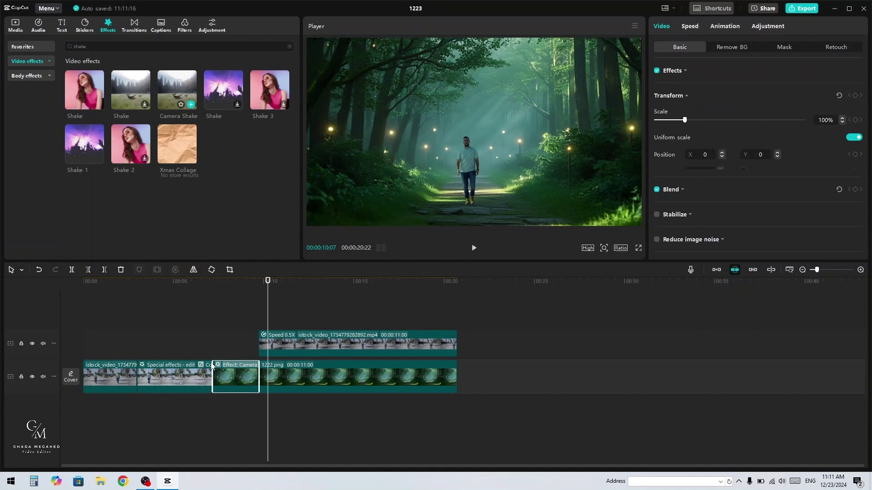
click(204, 336)
key(space)
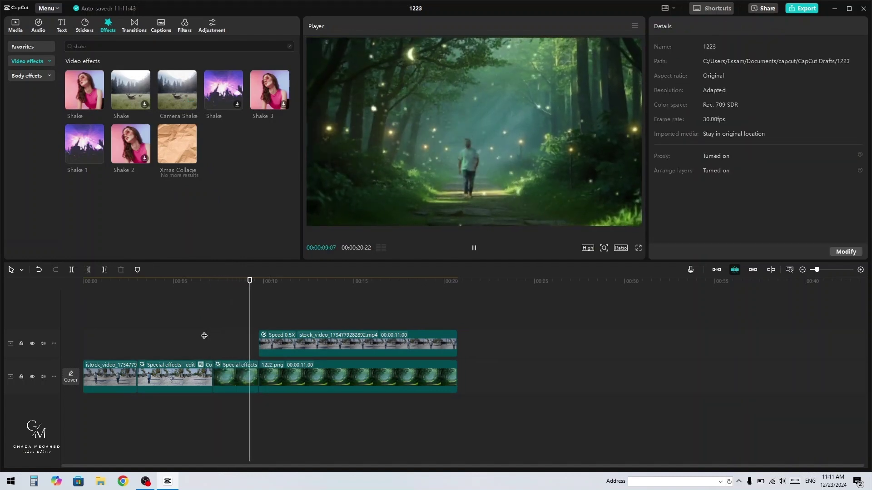
key(space)
click(204, 336)
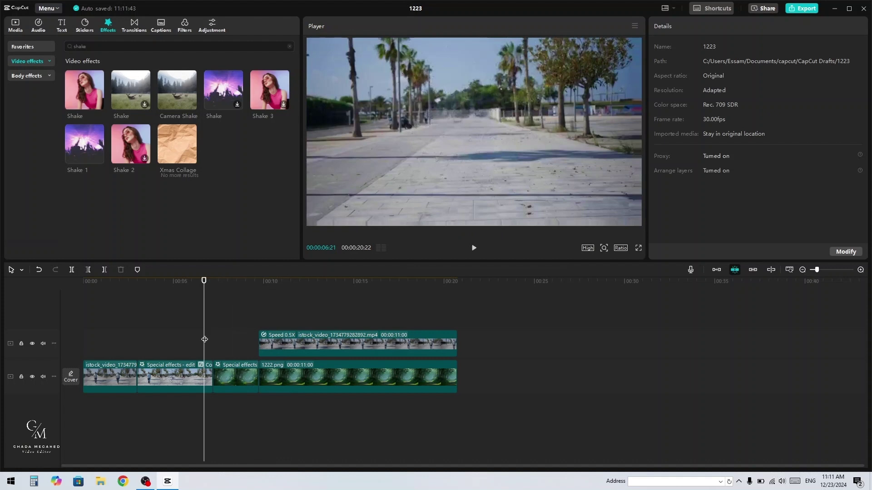
drag(204, 340, 160, 340)
key(space)
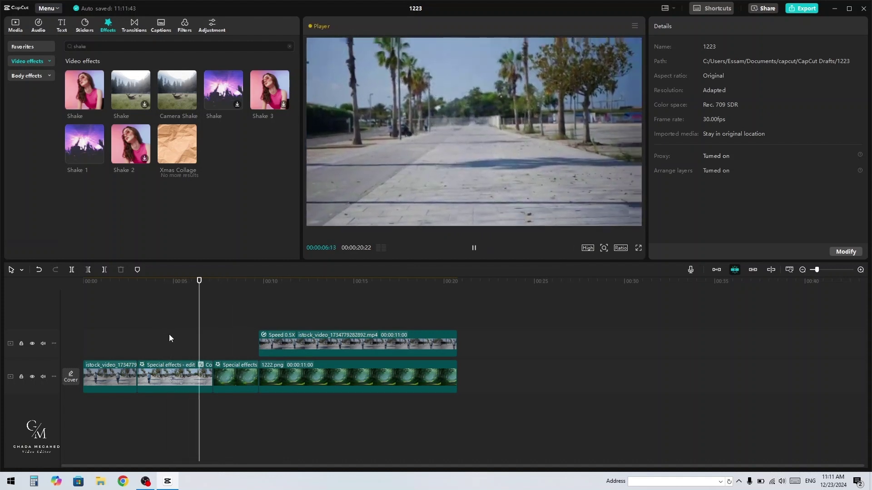
key(space)
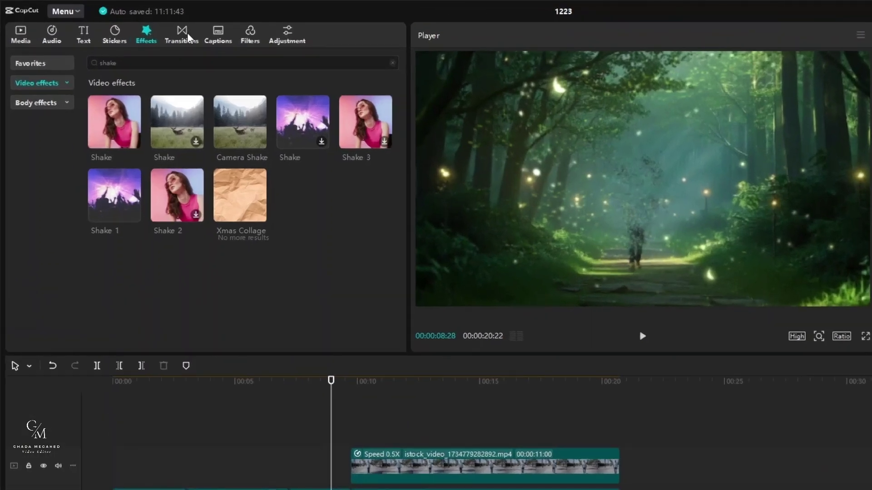
Step: Add the Shake transition between the compound clip and 1223(1).png, lengthen it beyond 0.6 s, and play back the sequence
click(189, 37)
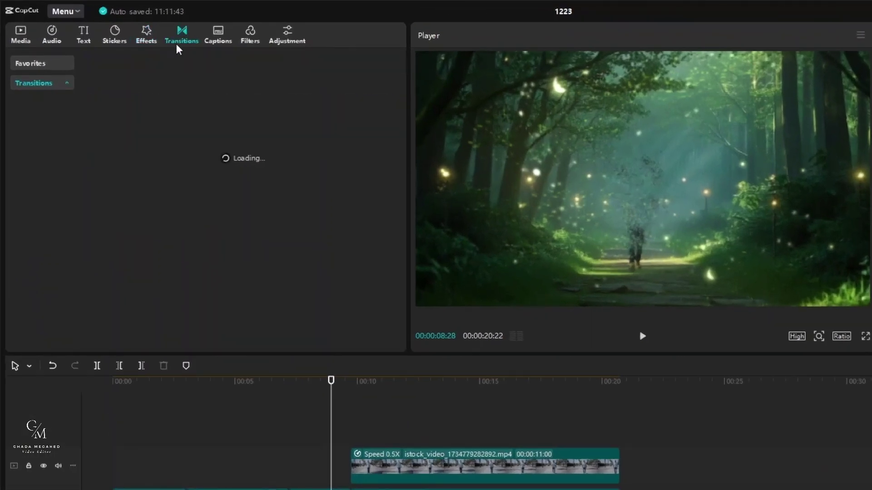
click(125, 97)
drag(115, 103, 287, 489)
click(286, 489)
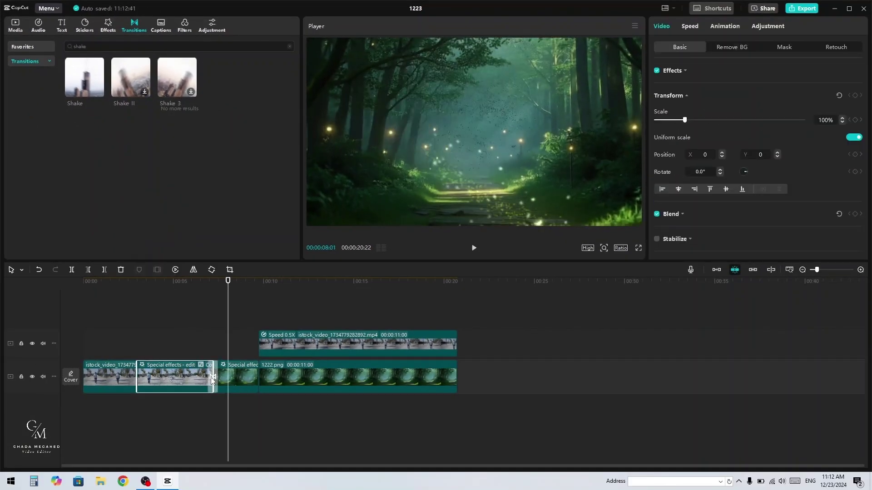
click(214, 372)
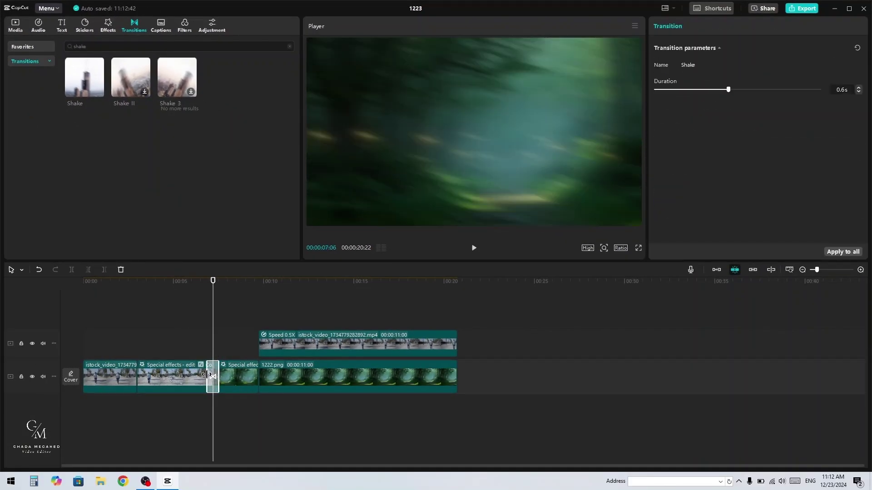
drag(204, 375, 202, 375)
click(198, 349)
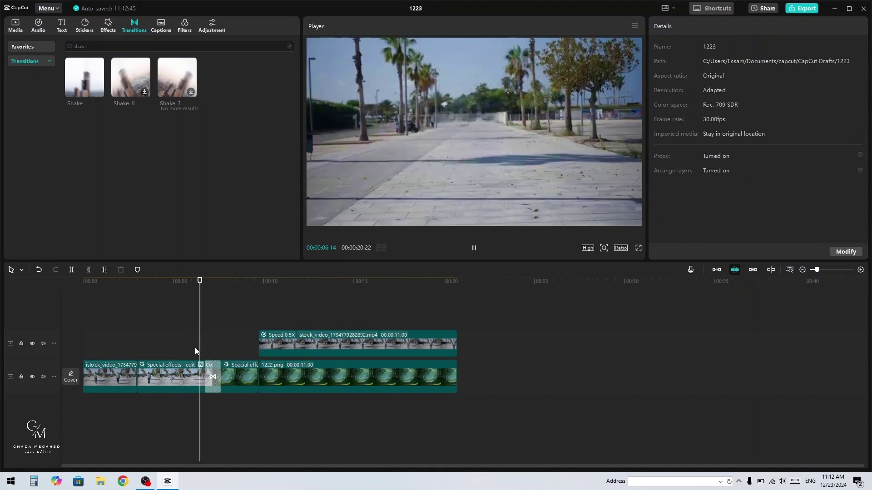
key(space)
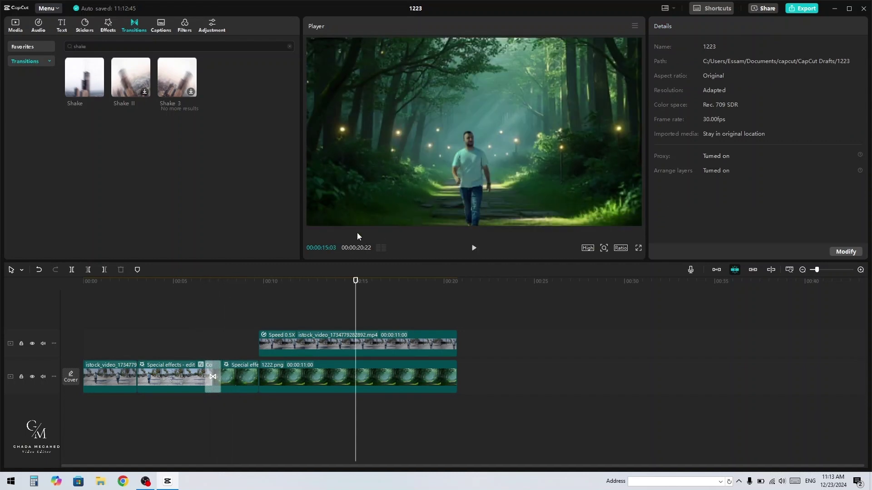
drag(232, 315, 315, 315)
click(234, 315)
key(space)
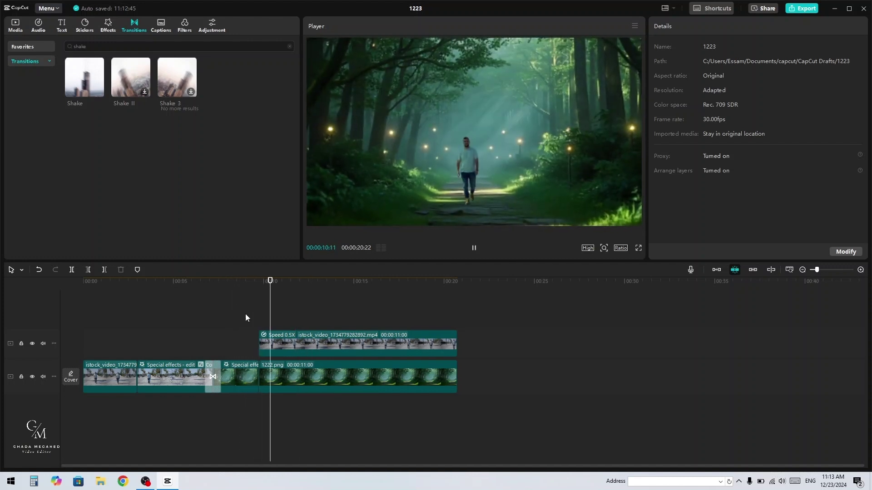
key(space)
Step: Search the video effects for stars, place Star above the forest clips from the start of 1223(1).png to the video's end, and play it back
click(108, 25)
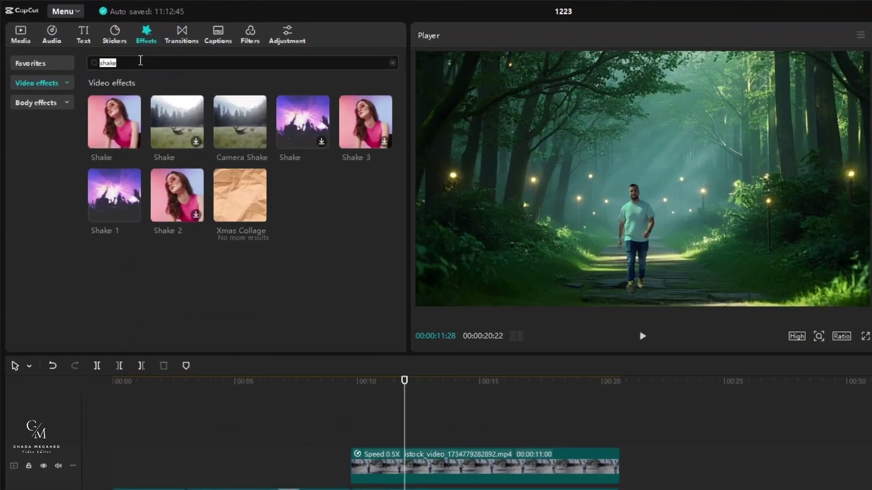
click(141, 60)
text(st)
text(ars)
key(Return)
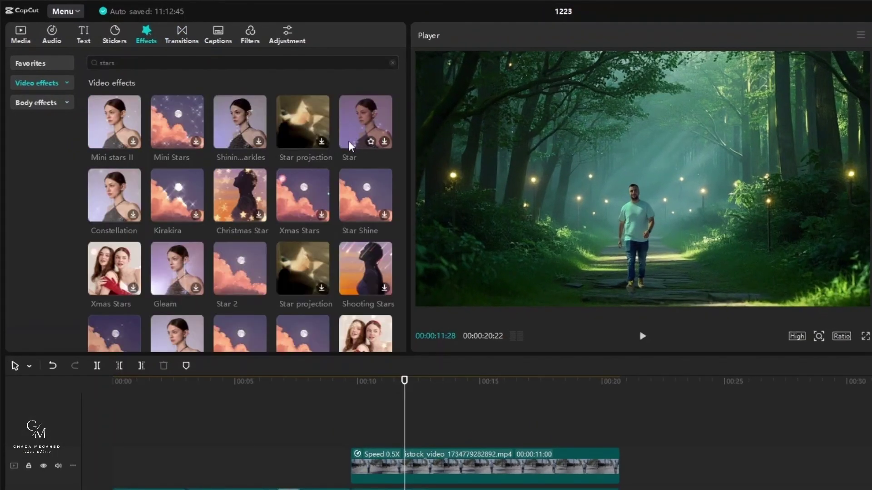
drag(349, 144, 287, 416)
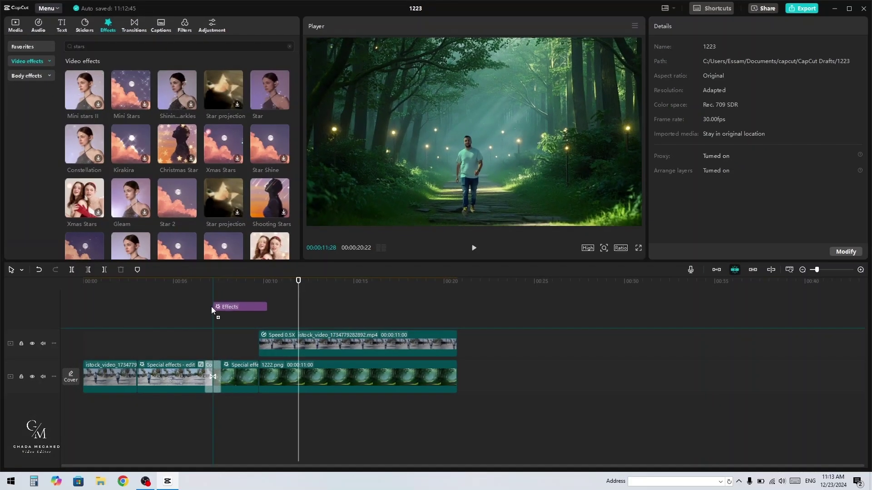
drag(211, 307, 212, 320)
drag(267, 321, 454, 316)
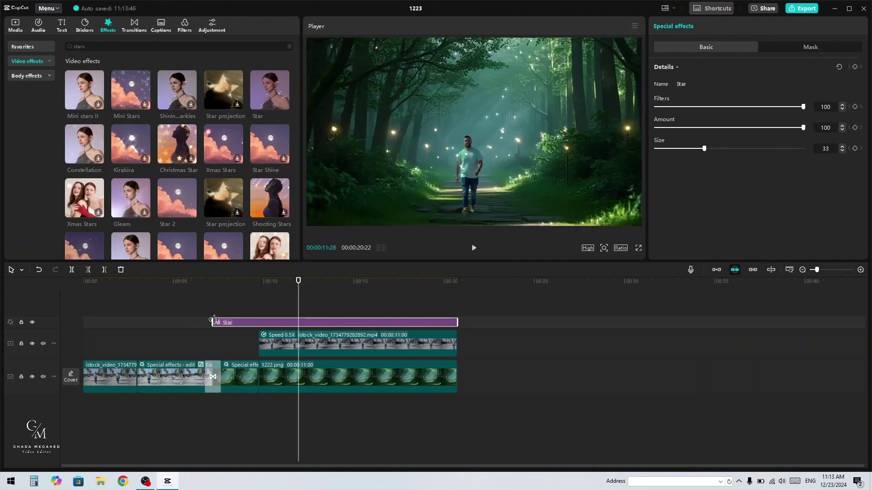
click(200, 305)
key(space)
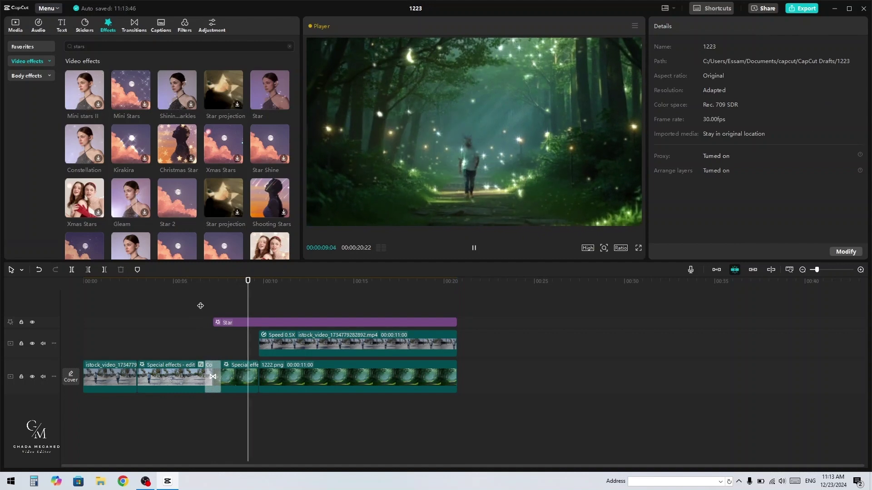
key(space)
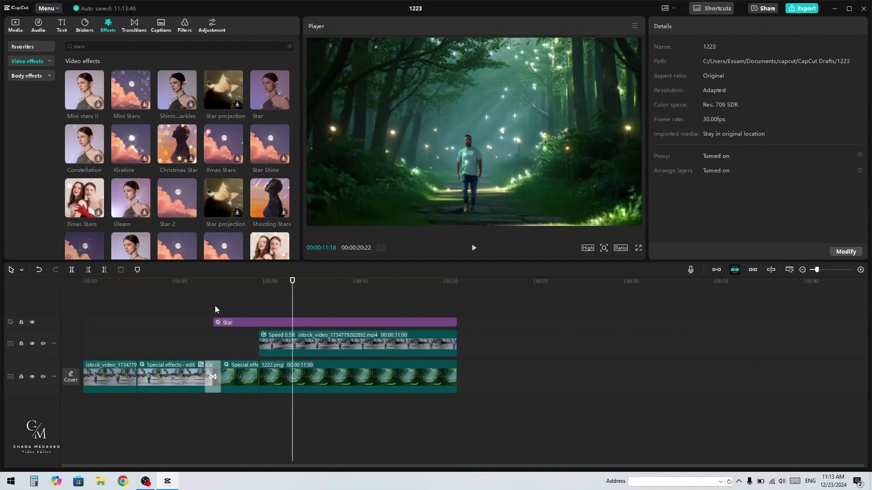
Step: Keyframe all the Star effect's settings at the start of 1222.png and at the effect's own start, and play back the scene change
click(220, 327)
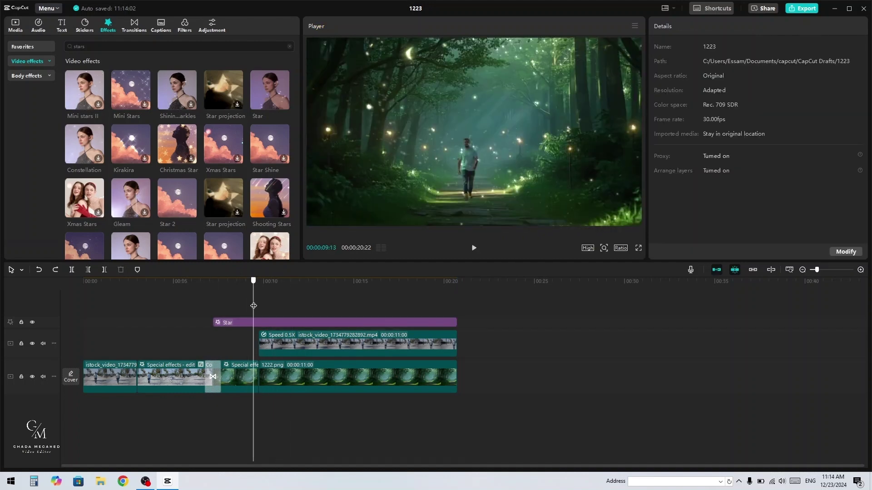
mouse_move(253, 306)
mouse_down()
mouse_move(234, 307)
mouse_move(257, 302)
mouse_up()
click(267, 322)
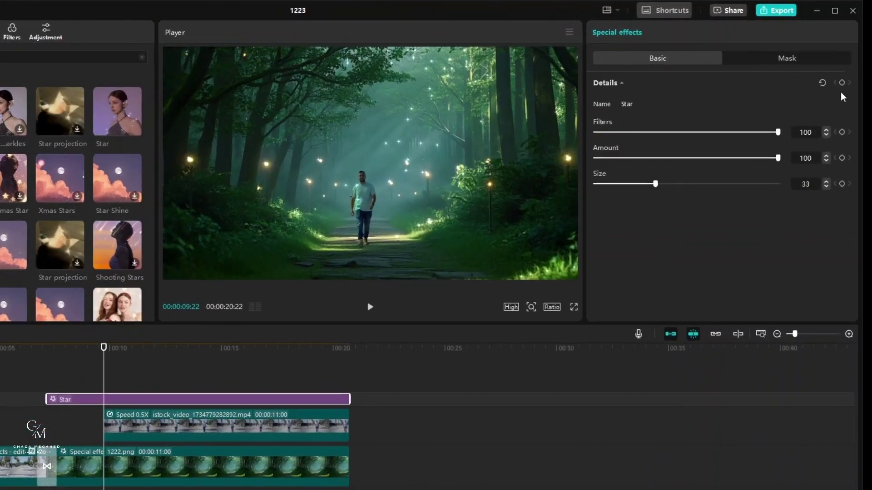
click(43, 371)
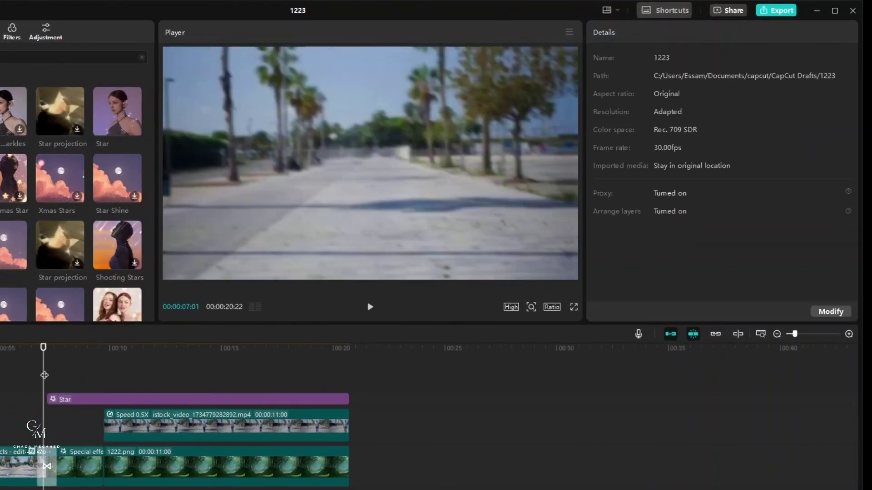
click(47, 371)
click(54, 399)
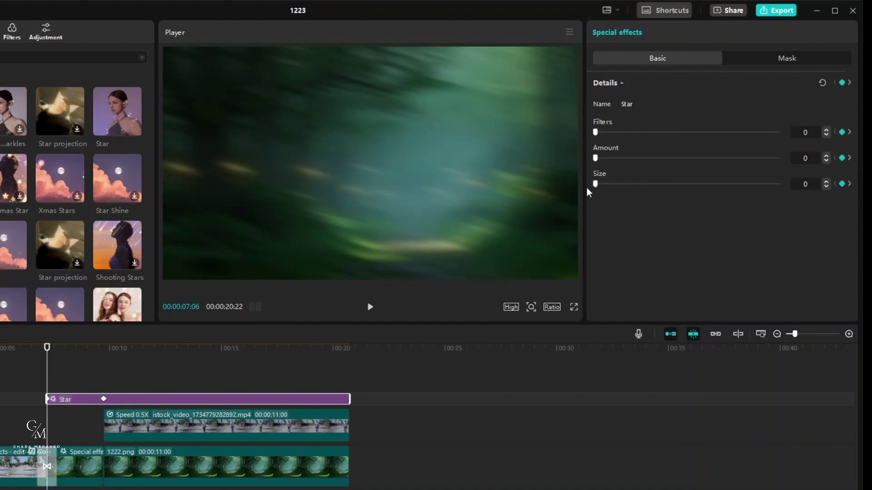
click(43, 373)
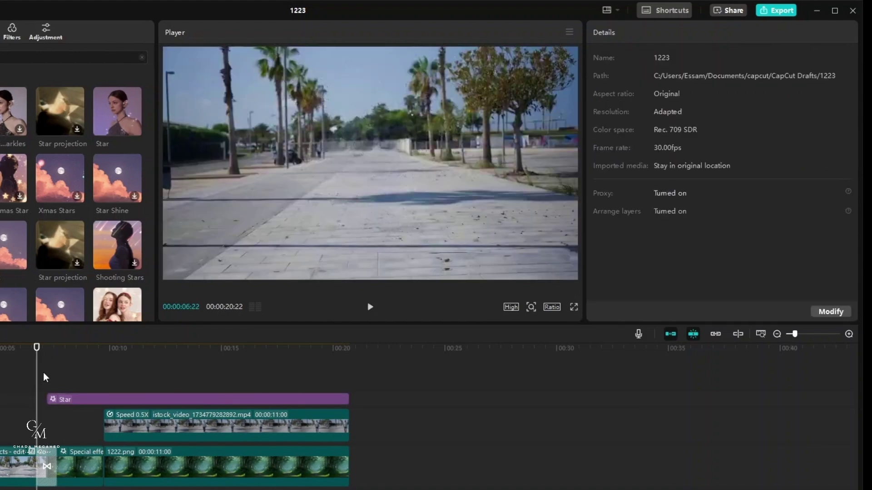
key(space)
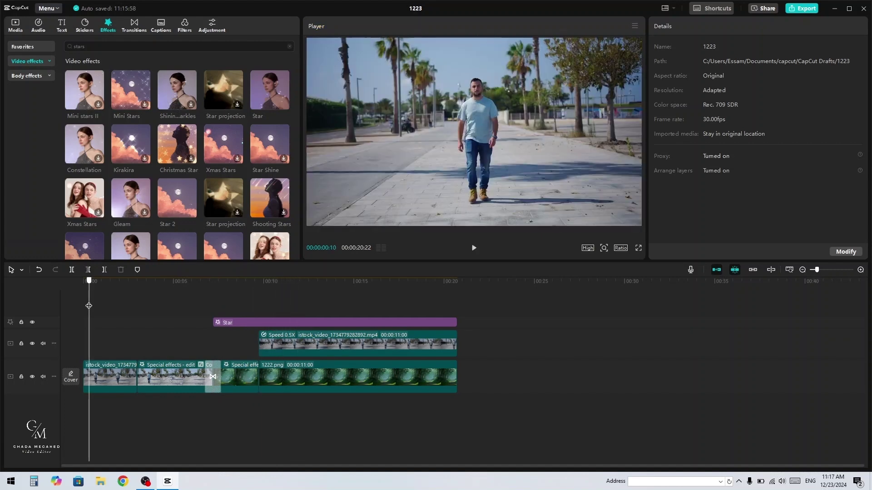
Step: Search the audio for walking sound, place The sound of walking on a wooden floor with boots at the video's start, and cut it at 00:00:03:00
drag(182, 312, 53, 285)
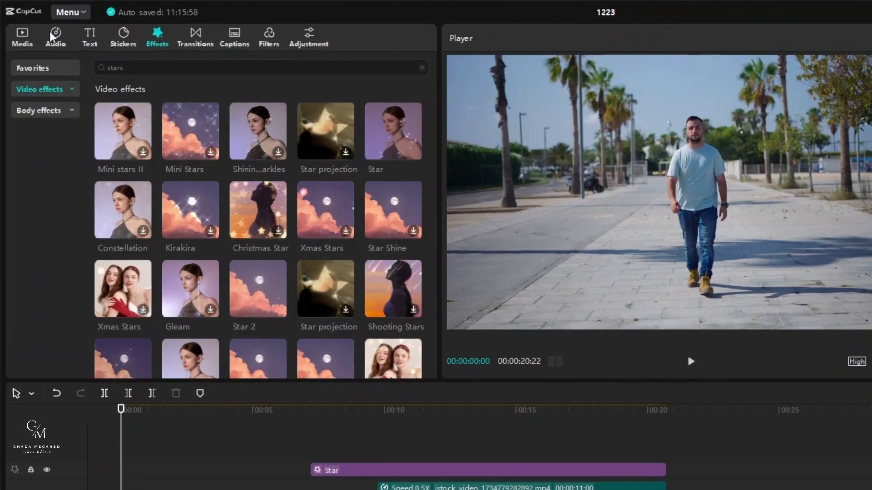
click(35, 21)
click(88, 48)
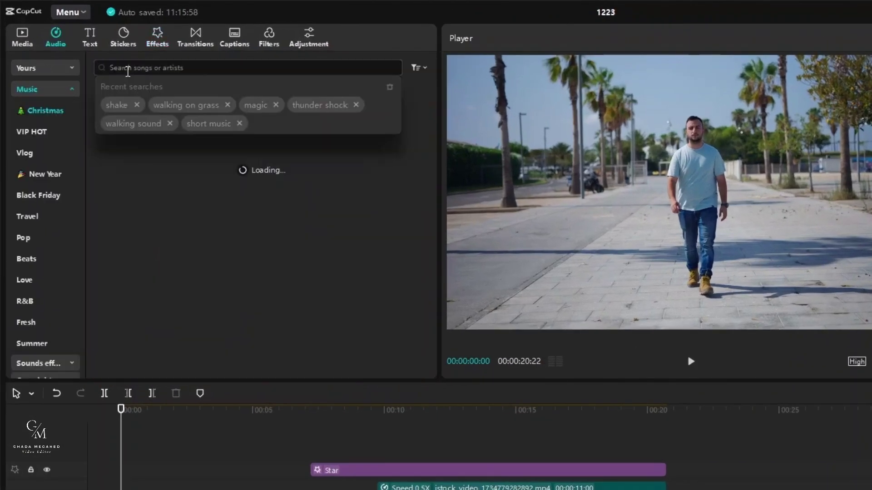
click(133, 122)
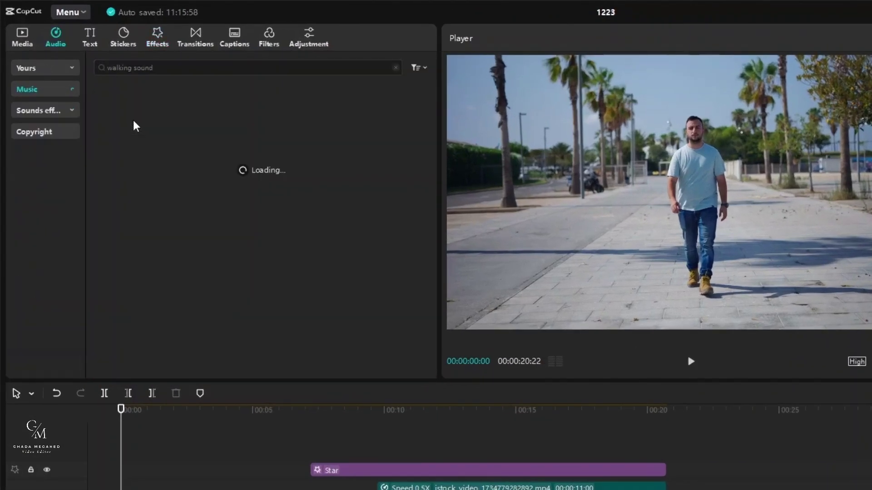
click(206, 222)
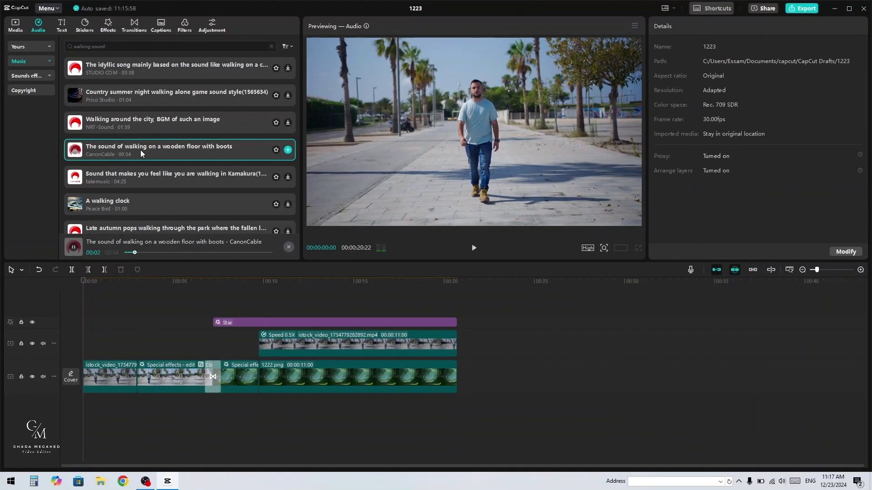
drag(141, 150, 83, 411)
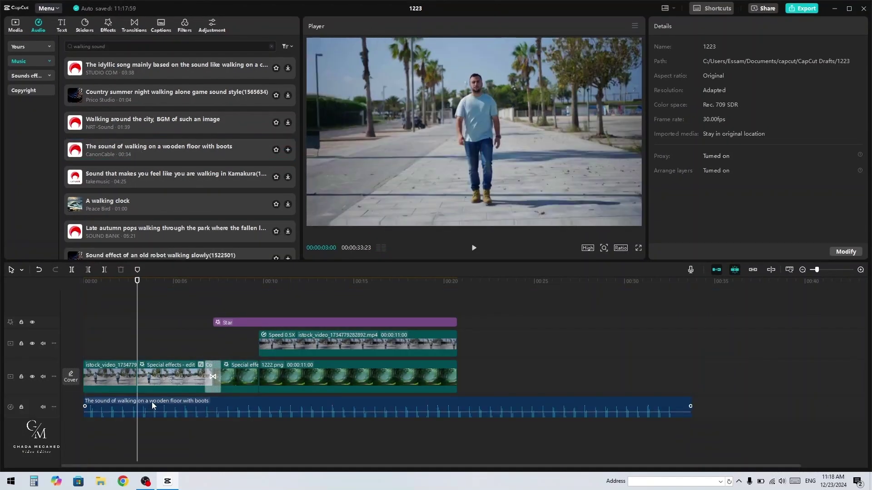
click(140, 426)
scroll(91, 421, up, 5)
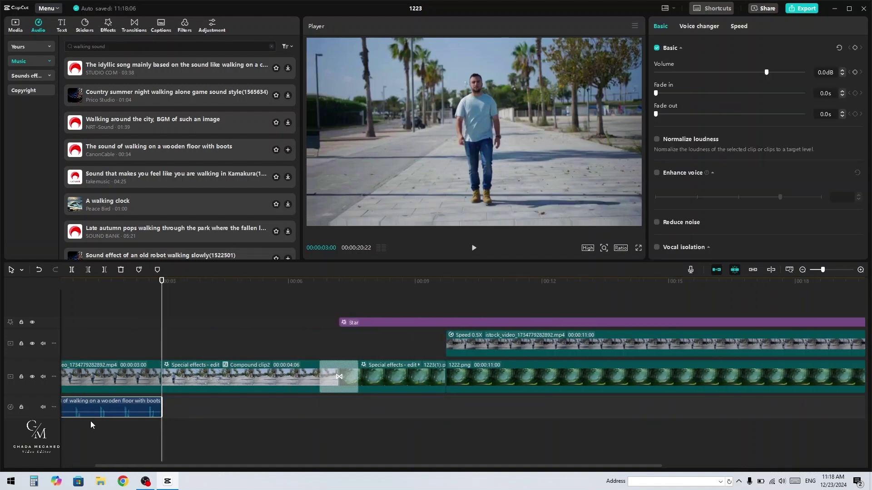
Step: Trim the first five frames off the walking sound so that it starts at 00:00:00:05
click(80, 431)
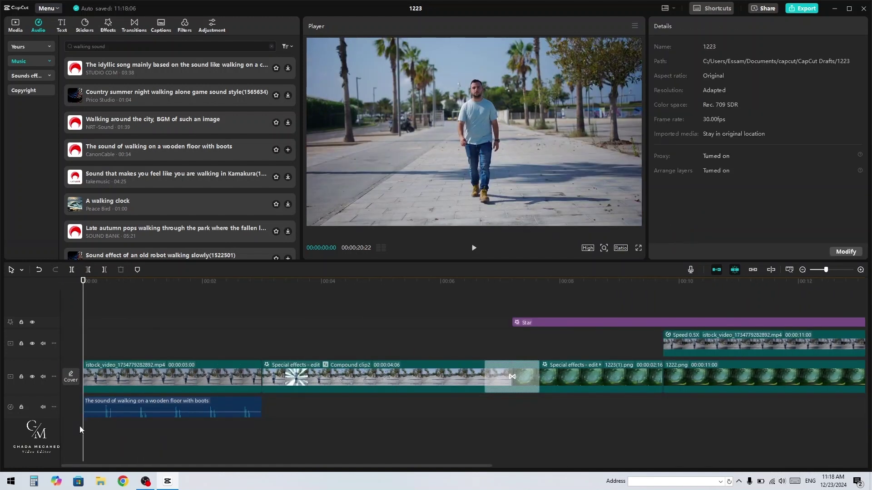
key(Right)
key(Right)
key(Right)
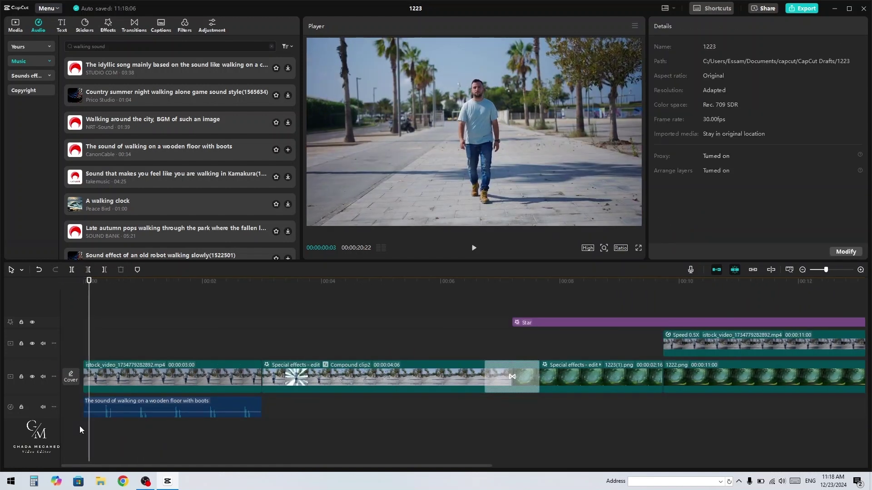
key(Right)
key(Right)
click(101, 404)
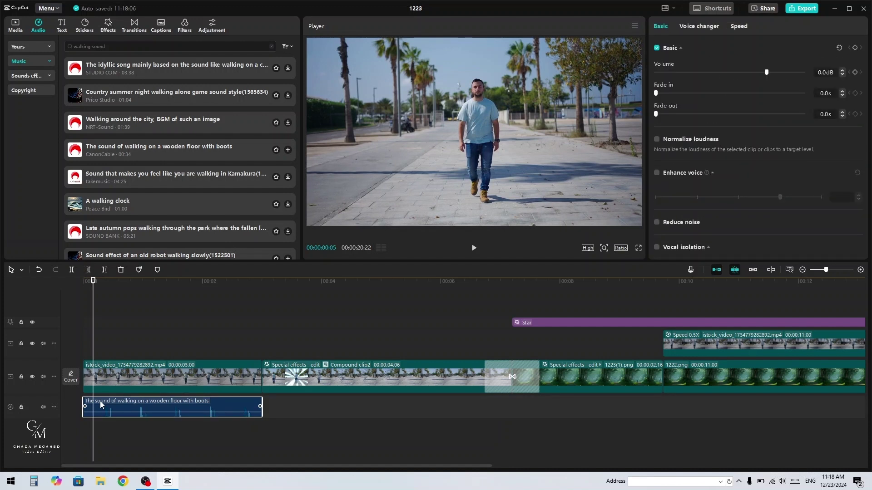
key(q)
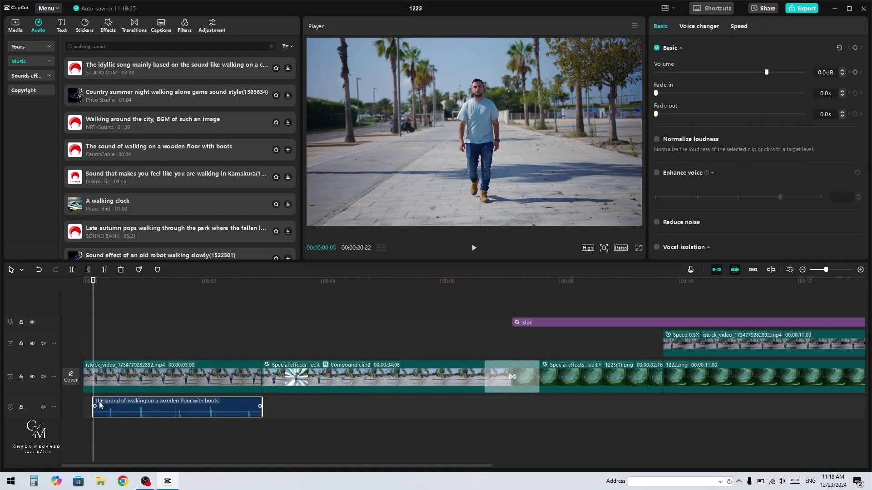
Step: Trim a few more frames of silence off the walking sound's start and move the clip back to the beginning of the video
key(Right)
key(Right)
key(Right)
key(q)
drag(113, 405, 81, 429)
click(89, 427)
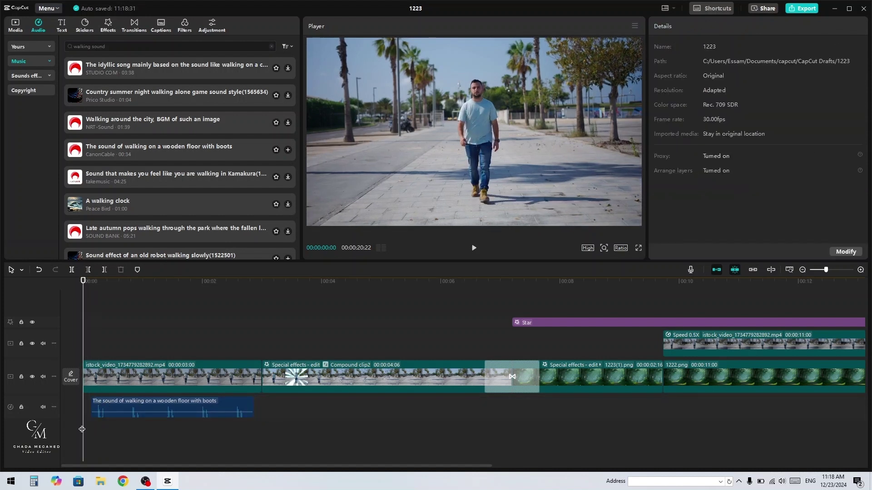
key(Right)
key(Right)
key(Right)
key(Right)
key(Right)
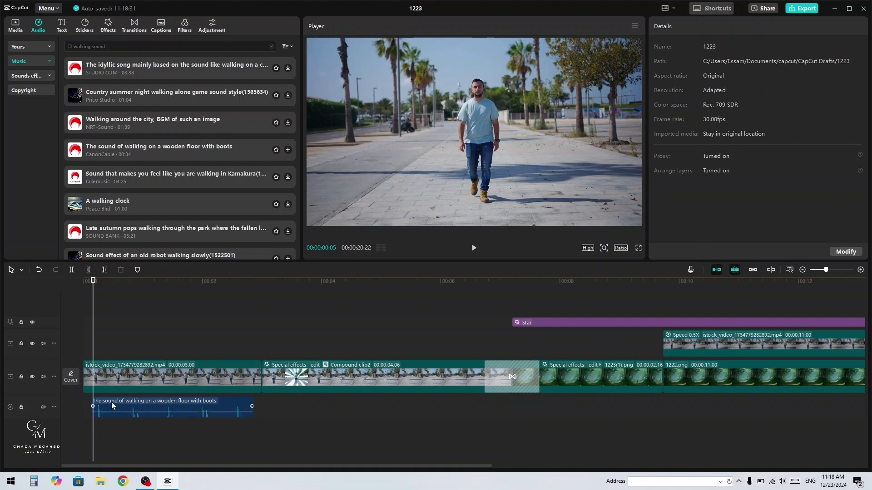
drag(110, 402, 105, 402)
Step: Split the walking sound after its first footstep, shift the remaining part slightly earlier to match the man's steps, and play it back
key(Right)
key(Right)
key(Right)
key(Right)
key(Right)
key(Right)
key(Right)
key(Right)
key(Right)
key(Right)
key(Right)
key(Right)
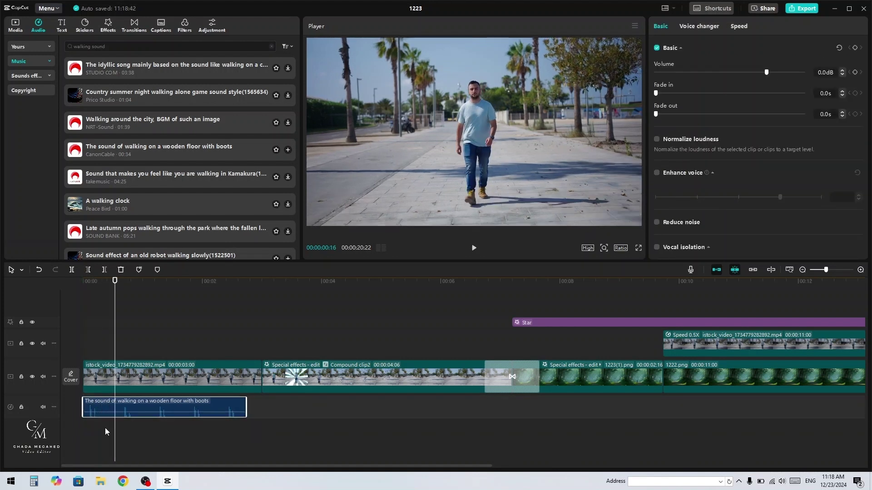
key(Right)
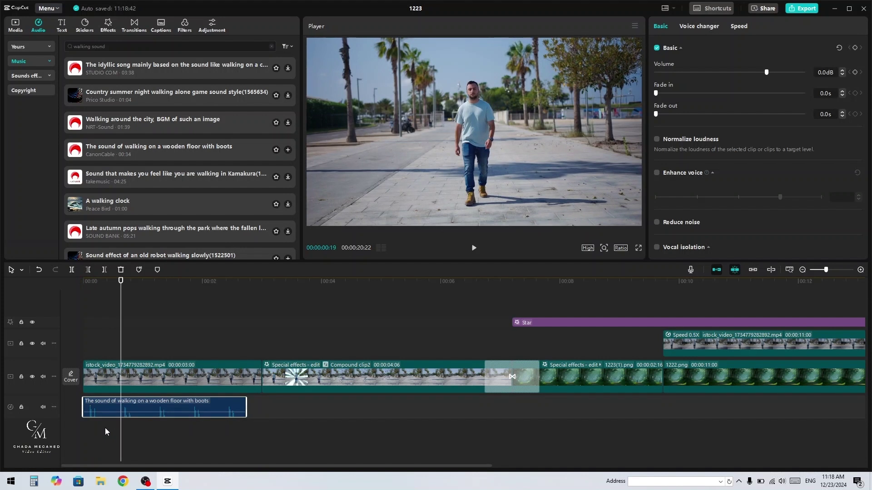
key(ctrl+b)
drag(120, 404, 133, 404)
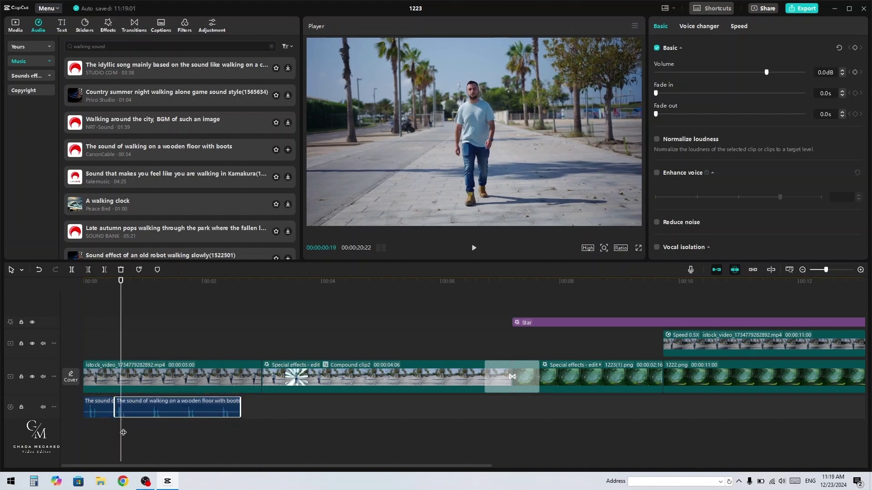
key(space)
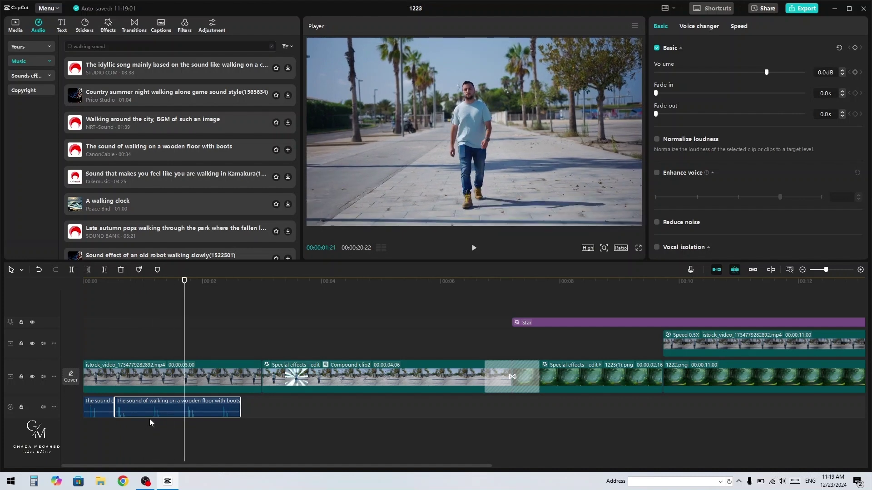
Step: Split the walking sound near 00:00:01:21, shift the rest slightly earlier, and split it again at 00:00:02:03
key(space)
key(ctrl+b)
drag(186, 405, 179, 404)
drag(201, 404, 195, 404)
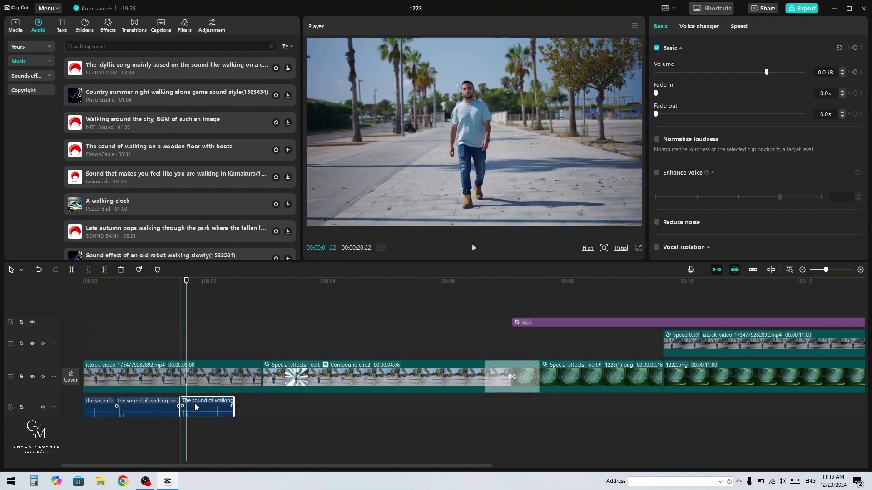
click(169, 425)
key(space)
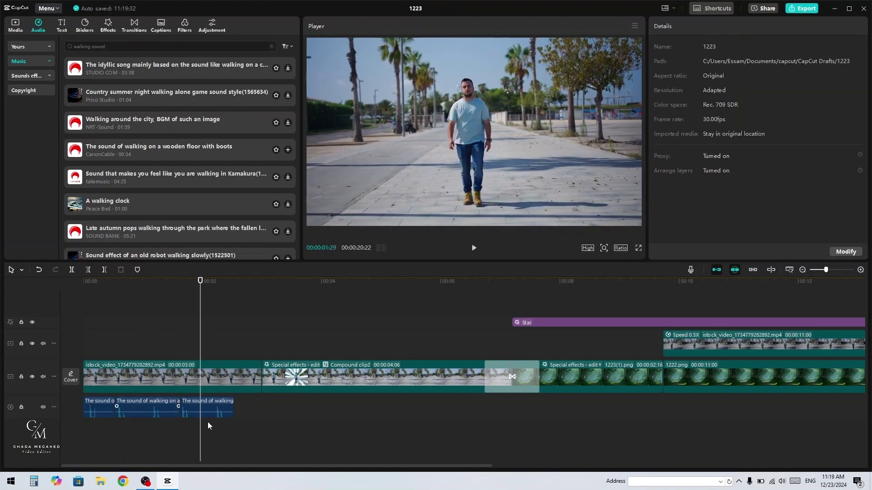
Step: Shift the last walking sound piece slightly later, split it at 00:00:02:19, and place the final piece just after the cut to match the footsteps
key(space)
click(208, 411)
key(ctrl+b)
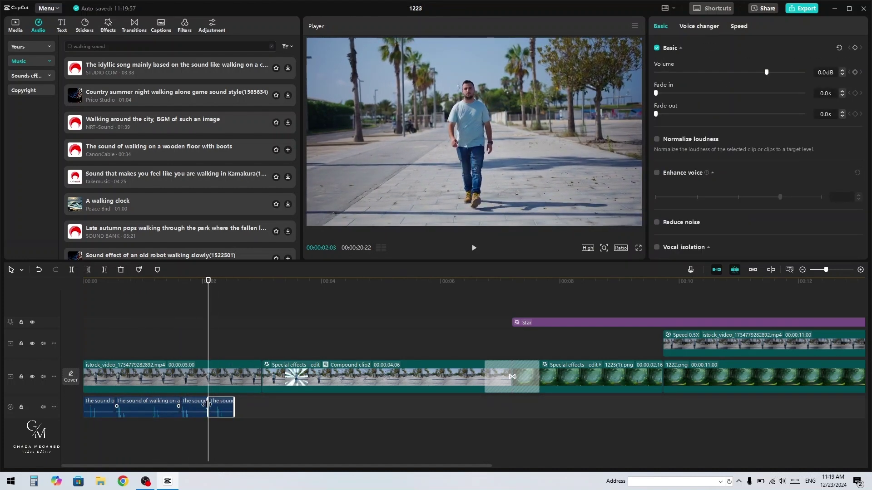
drag(209, 406, 214, 406)
click(206, 426)
drag(221, 406, 235, 432)
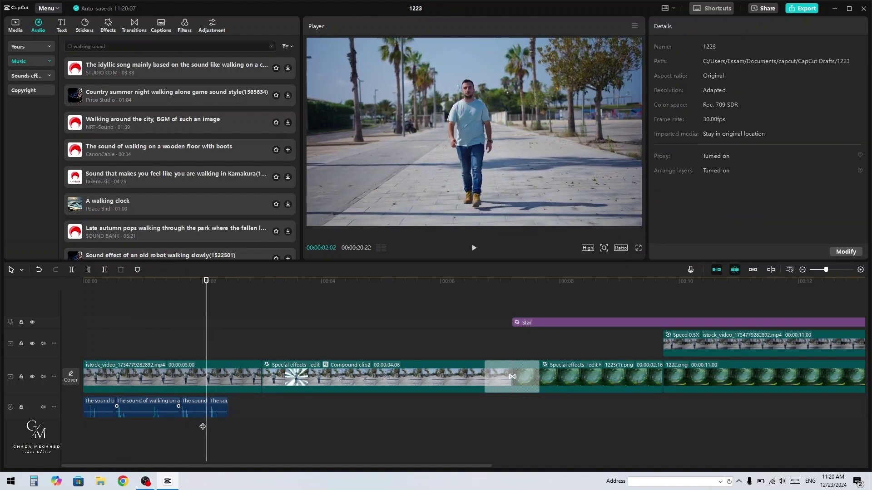
key(space)
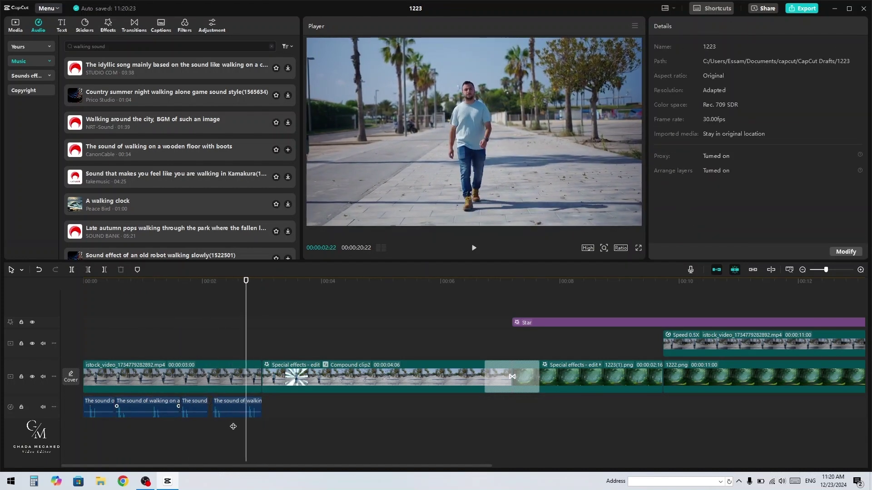
click(240, 411)
key(ctrl+b)
drag(240, 406, 245, 406)
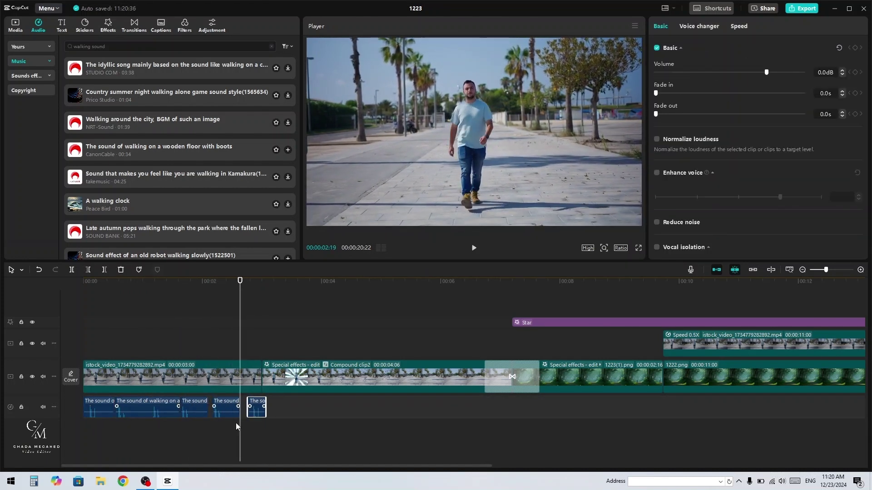
drag(252, 406, 247, 406)
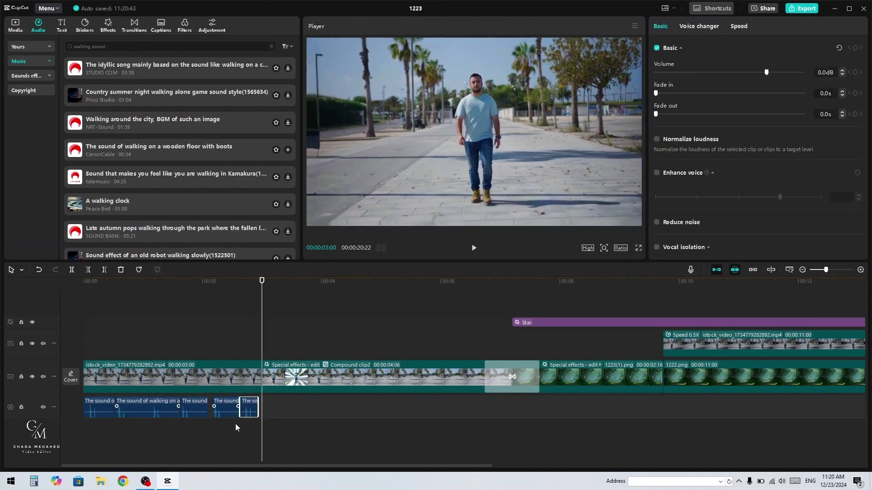
Step: Play back the walking scene with its footsteps from the beginning, and review the start of the dissolve from 00:00:03:00
click(86, 438)
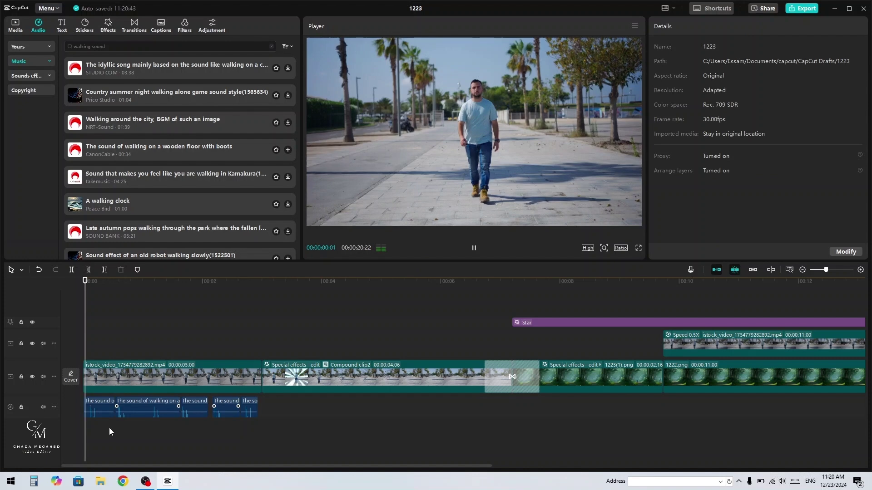
key(space)
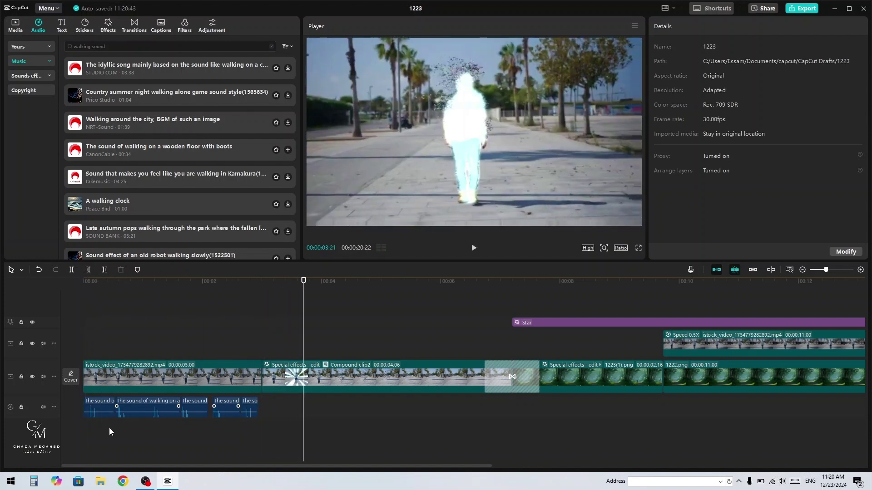
key(space)
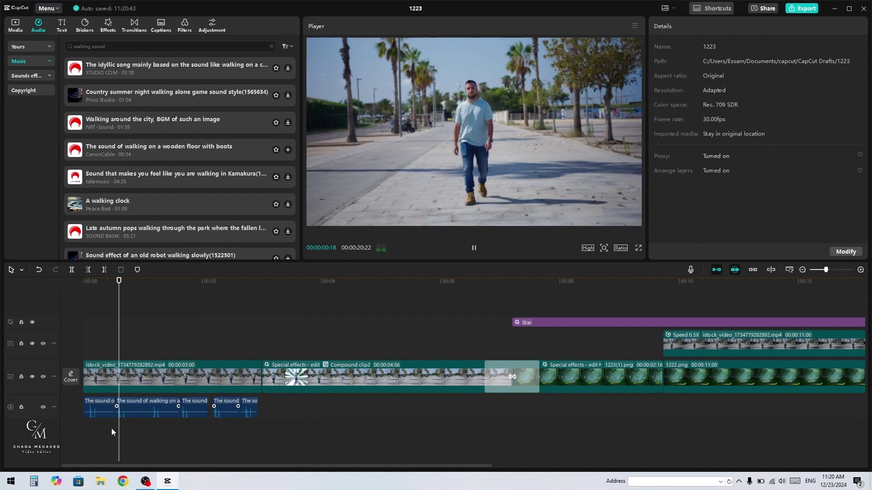
click(92, 432)
key(space)
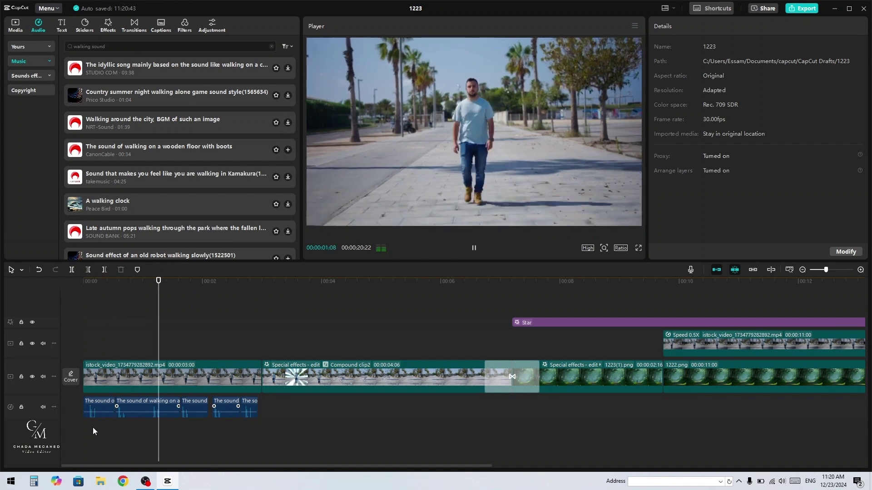
key(space)
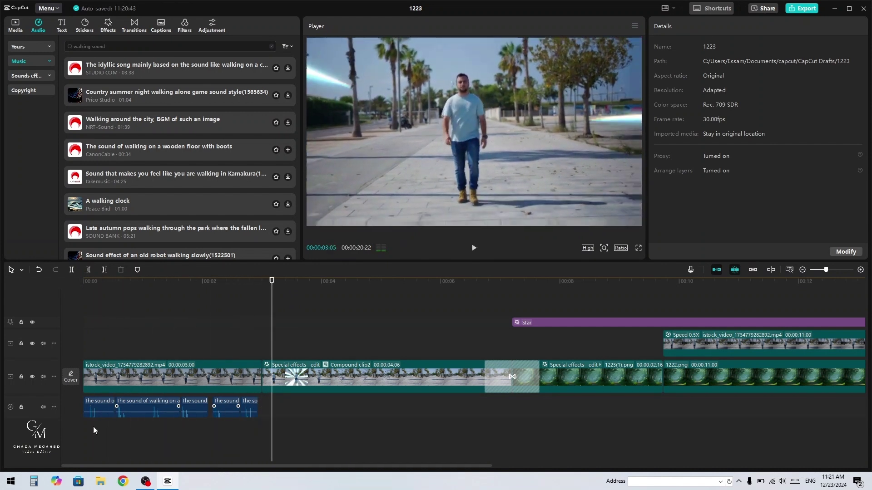
click(263, 423)
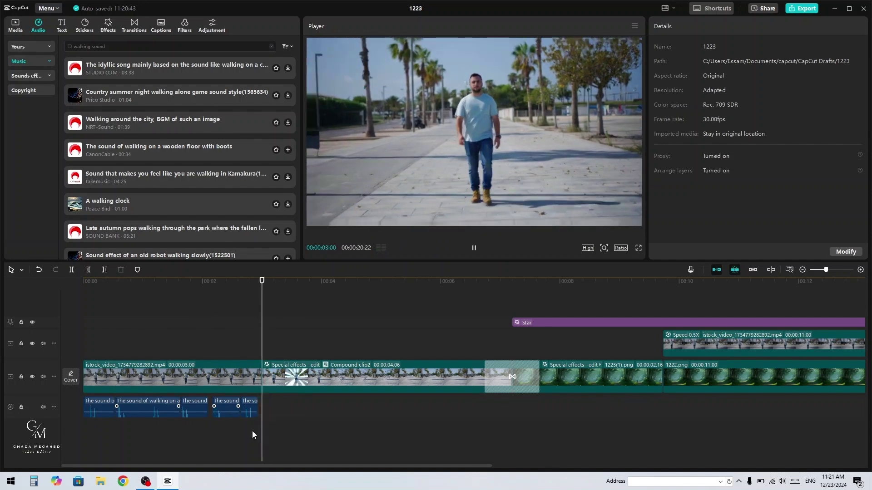
key(space)
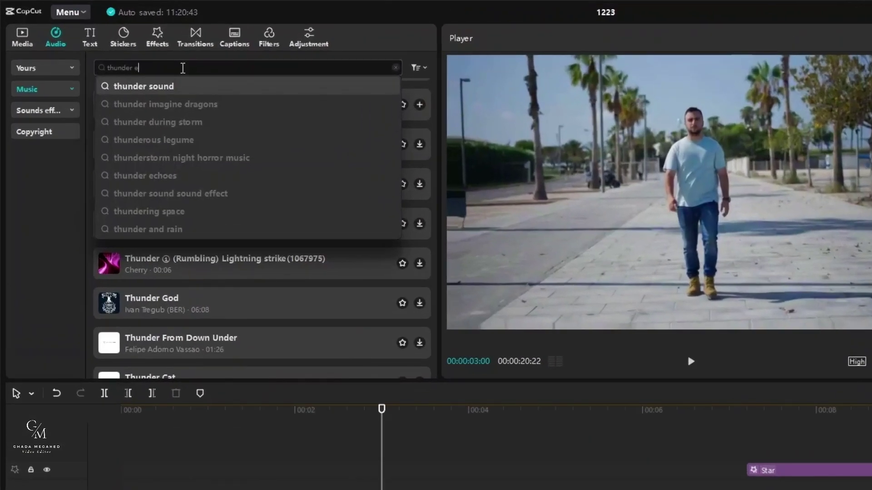
Step: Search the audio for thunder electric and place Thunder / Electric Shock / Lightning / Lightning Strike on a new track around the compound clip's start
text(lectric)
key(Return)
click(194, 106)
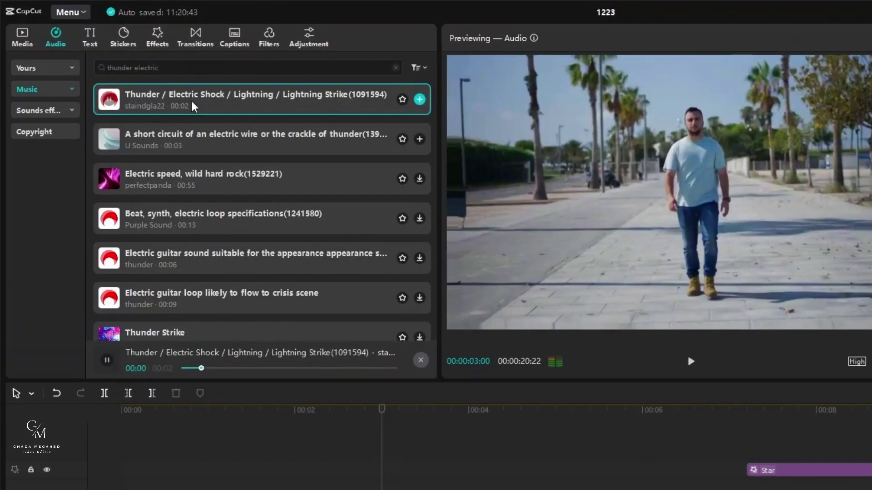
drag(194, 107, 291, 467)
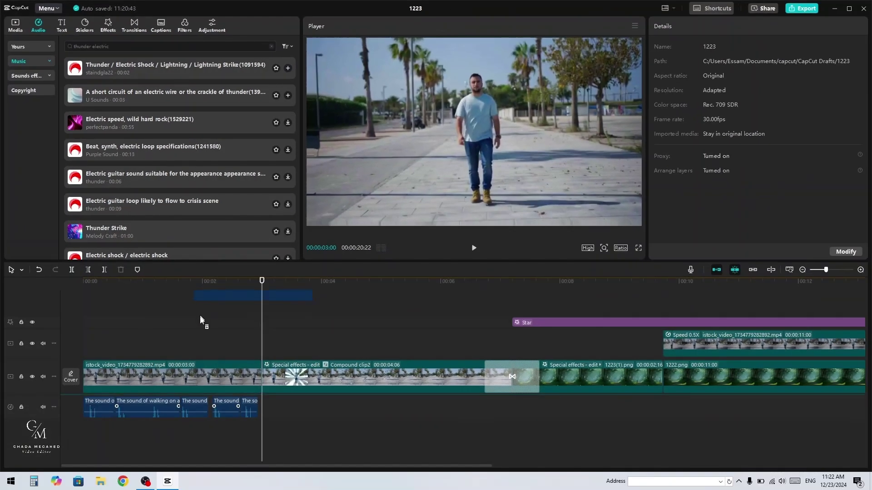
drag(201, 320, 282, 430)
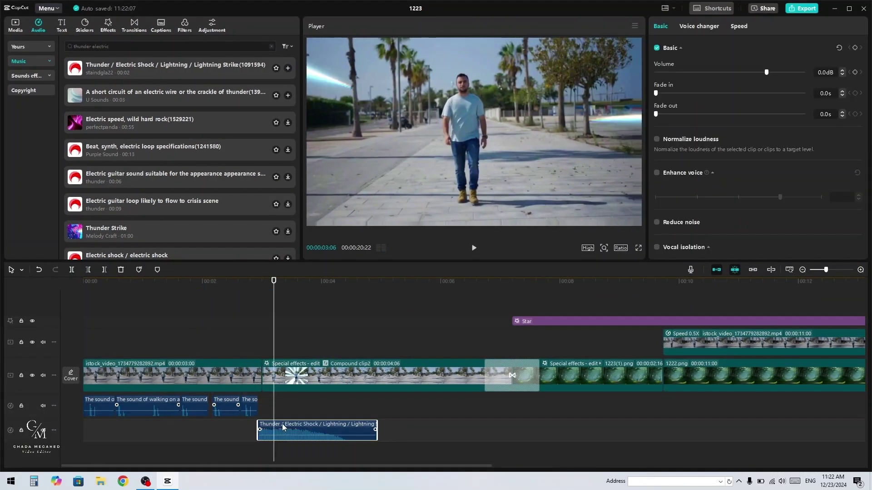
Step: Trim the thunder sound's start to 00:00:03:06 and check the light burst frame by frame from 00:00:03:00
key(q)
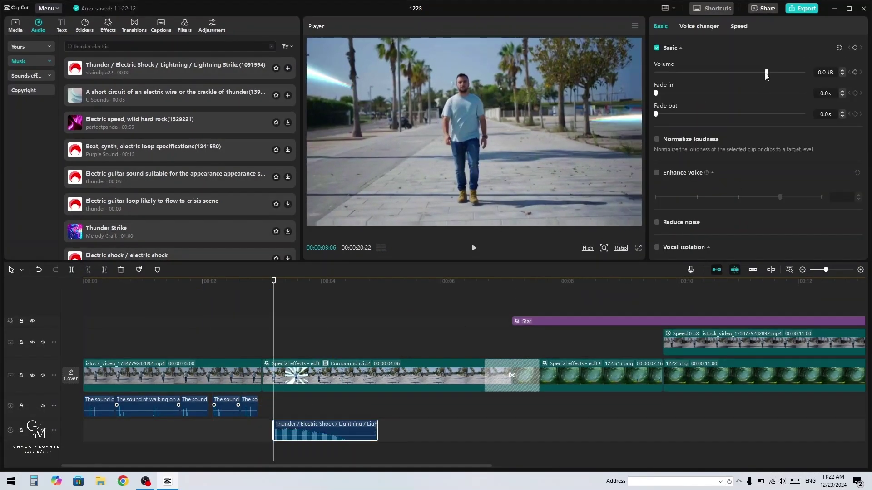
click(264, 449)
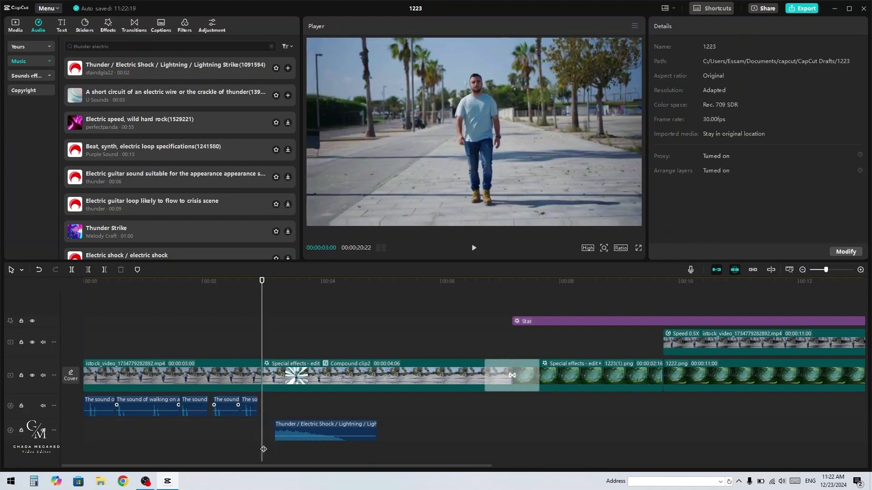
key(Right)
key(Right)
key(Right)
key(Right)
key(Right)
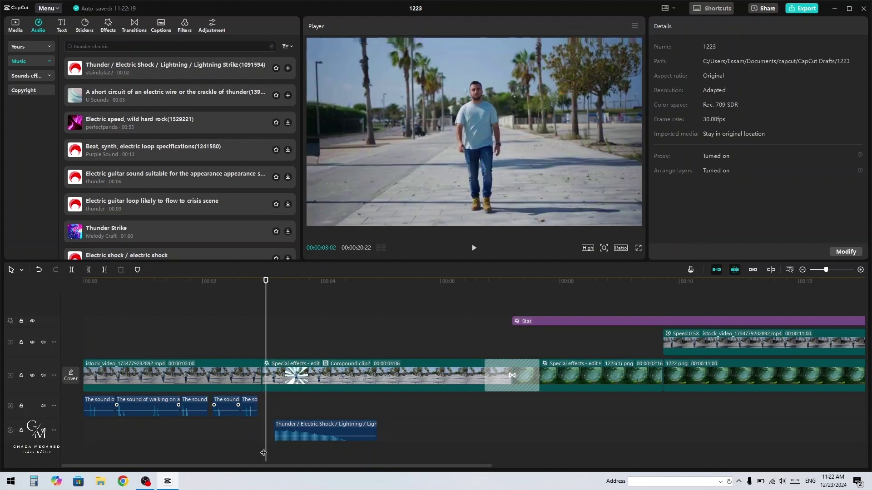
key(Right)
key(Right)
key(Right)
key(Right)
key(Right)
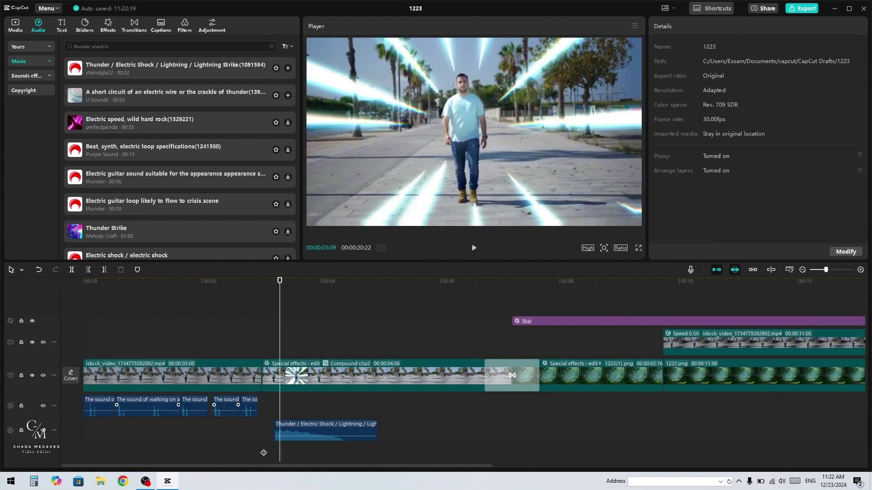
Step: Lower the thunder sound's volume to -4.1 dB and give it a short fade-in
click(314, 429)
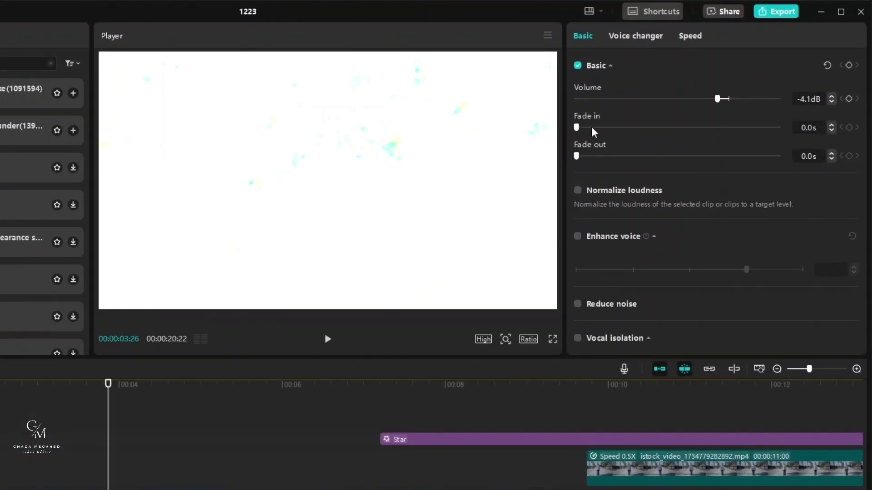
drag(576, 127, 628, 132)
click(32, 408)
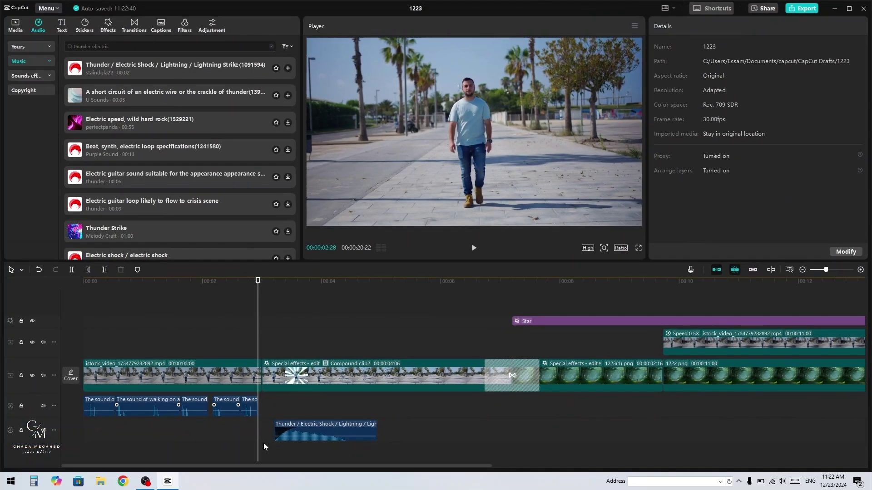
Step: Play back the start of the dissolve from 00:00:02:28 with the adjusted thunder sound
key(space)
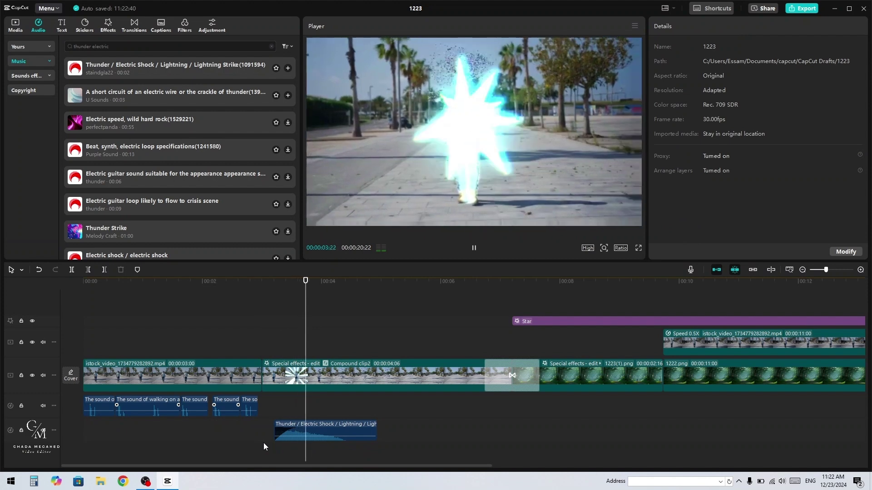
click(263, 444)
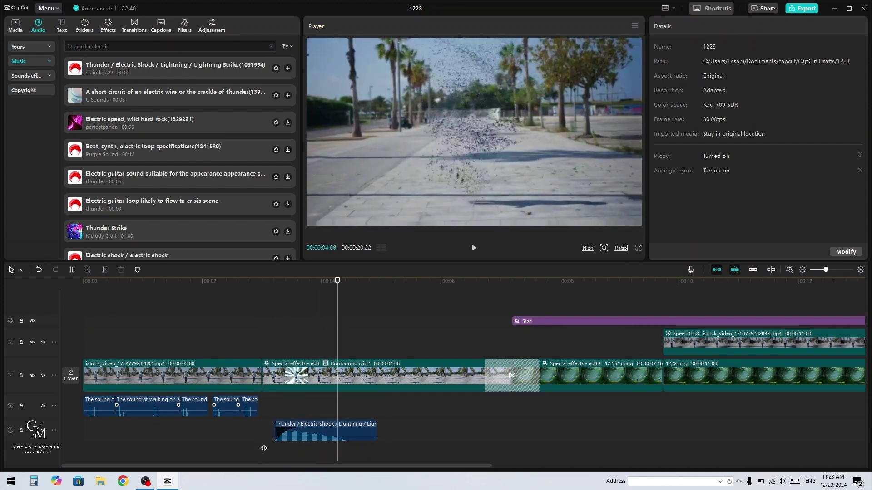
click(264, 448)
key(space)
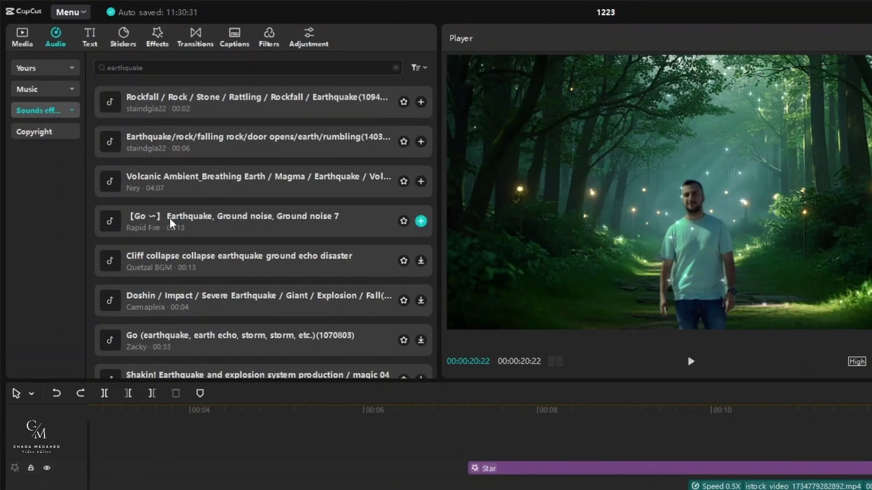
Step: Preview Earthquake, Ground noise, Ground noise 7, place it on the walking sound track at 00:00:03:00, and play it back with the dissolve
click(185, 227)
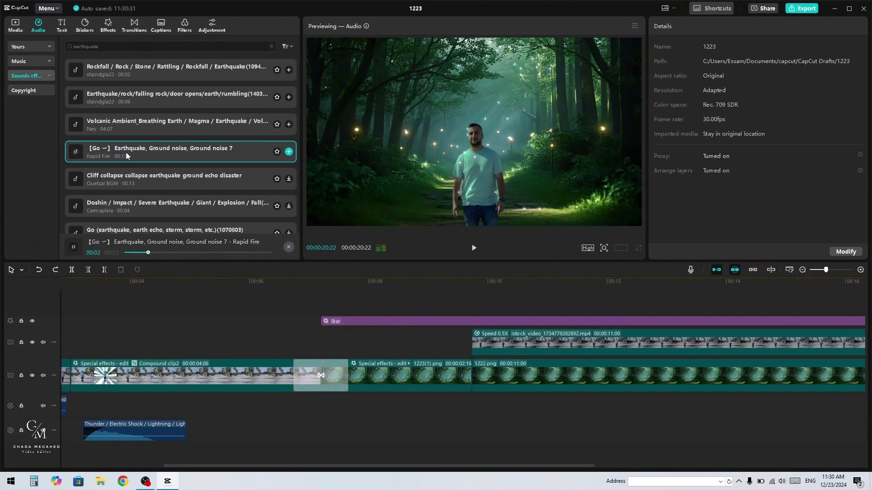
drag(126, 152, 73, 402)
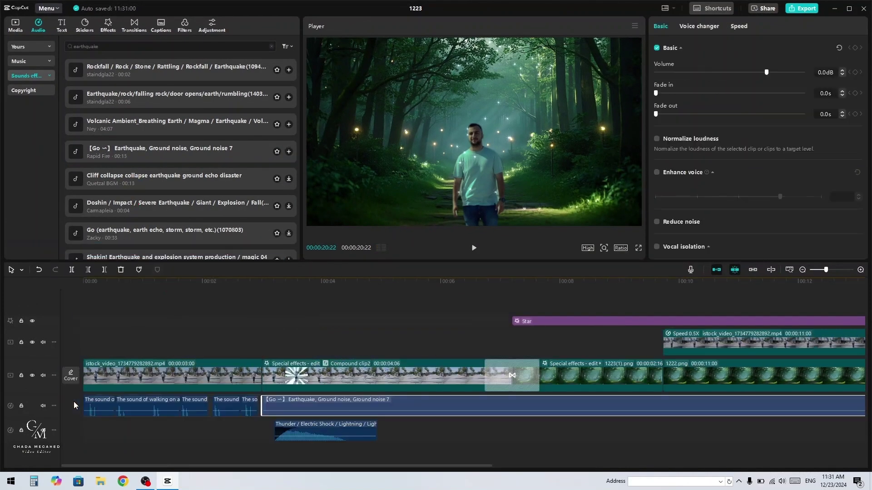
click(251, 424)
key(space)
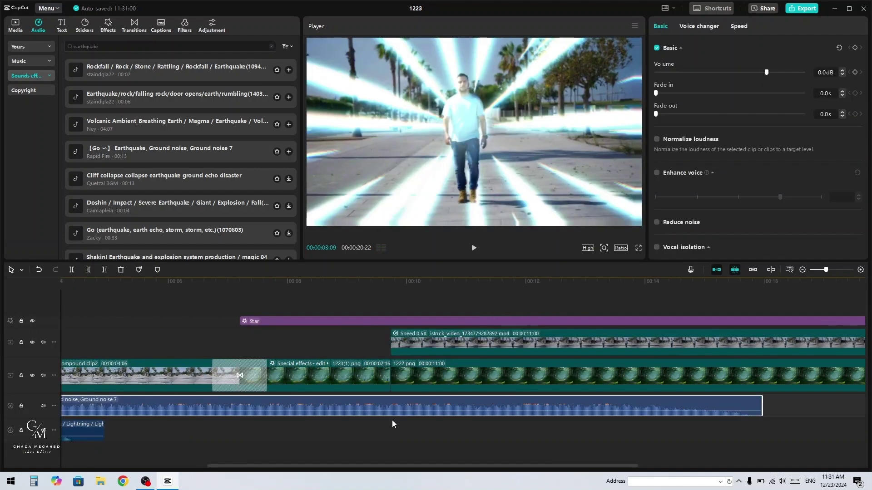
Step: Trim the earthquake sound's end to 00:00:09:22, where the second walking clip starts, and add a fade-in and a fade-out
click(392, 420)
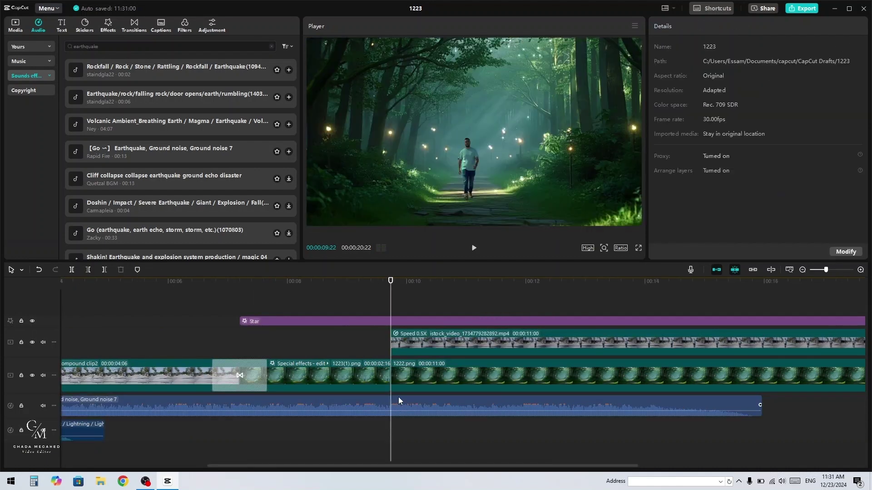
click(399, 398)
key(w)
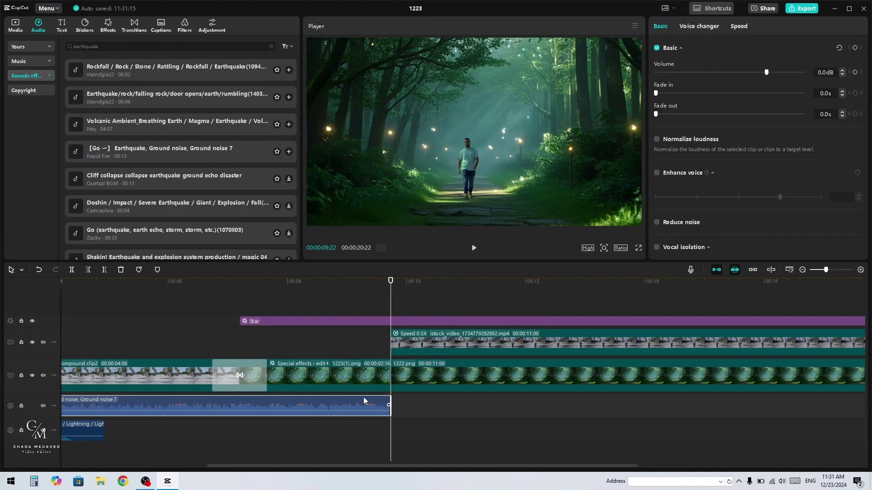
scroll(363, 399, left, 3)
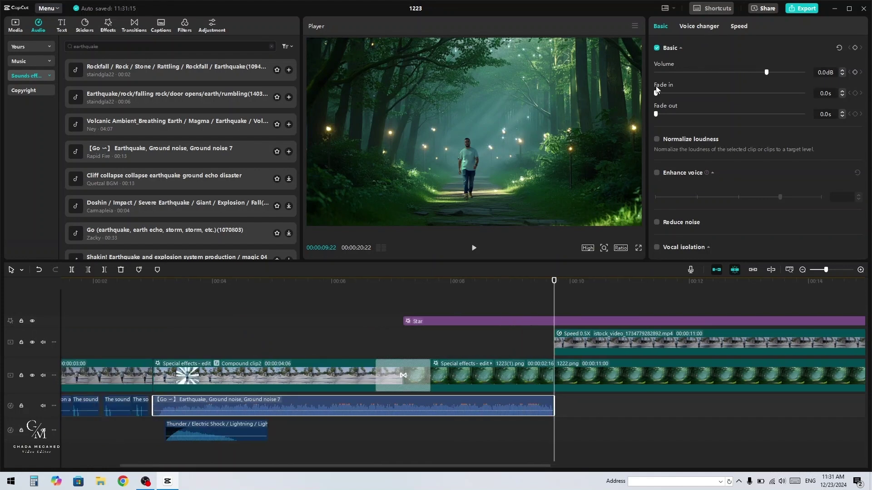
drag(656, 92, 678, 93)
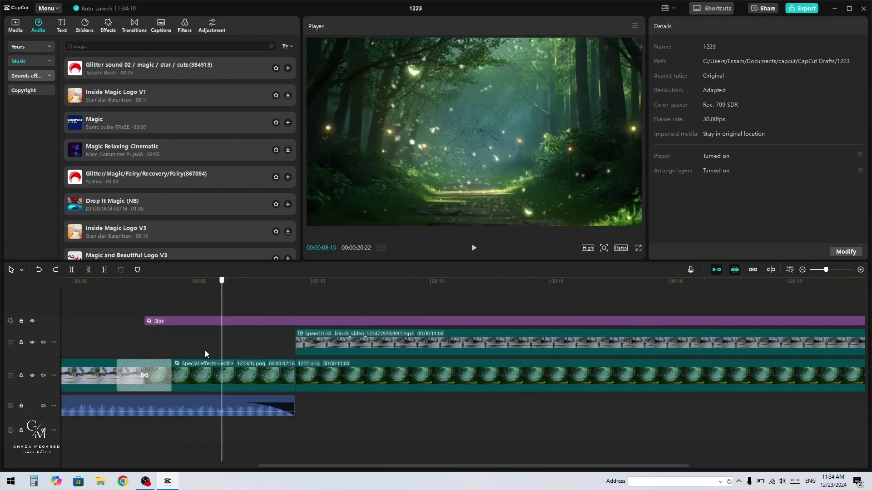
Step: Search the music for magic and place Glitter/Magic/Fairy/Recovery/Fairy(867084) on the thunder track at 00:00:07:06, where the Star effect starts
mouse_move(141, 354)
mouse_down()
mouse_move(160, 353)
mouse_move(144, 355)
mouse_up()
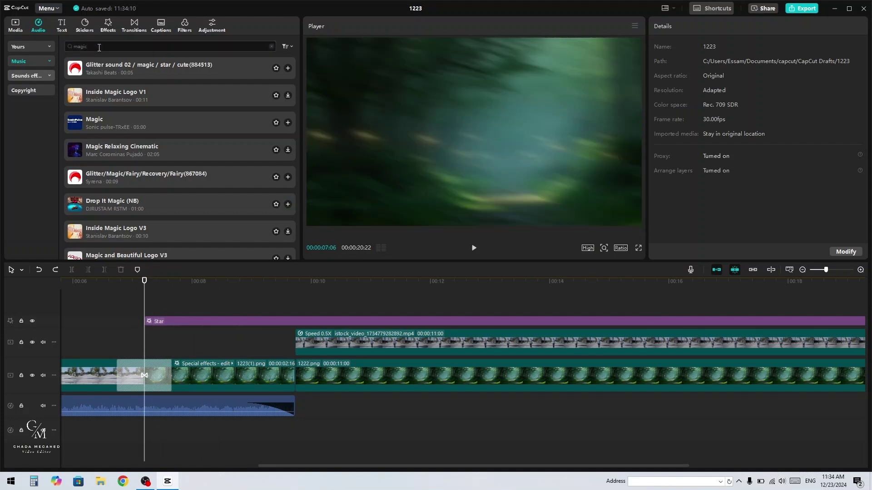
click(99, 47)
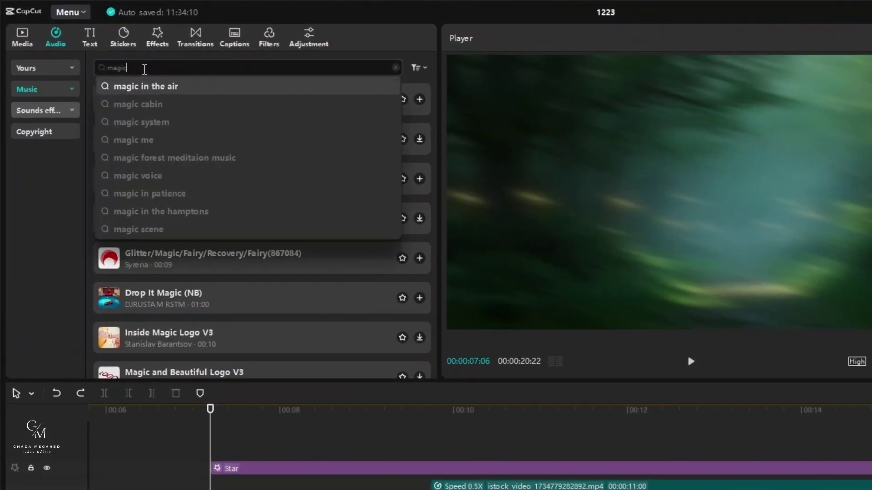
key(Return)
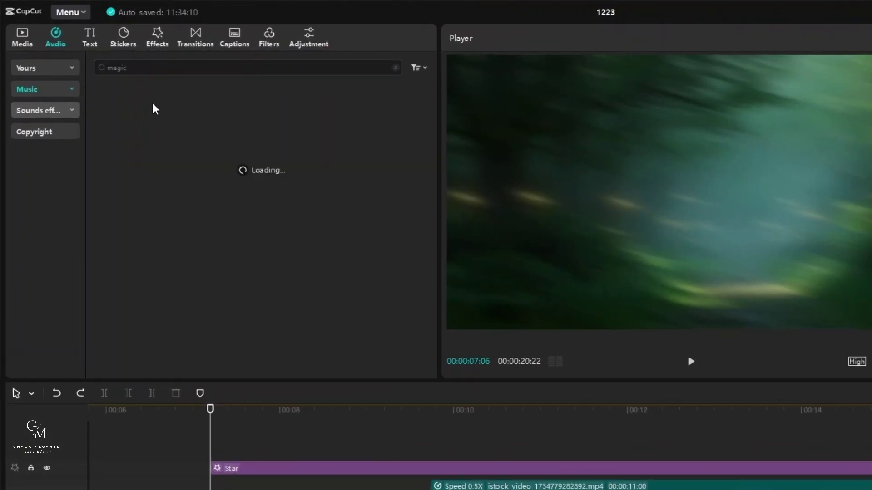
click(221, 255)
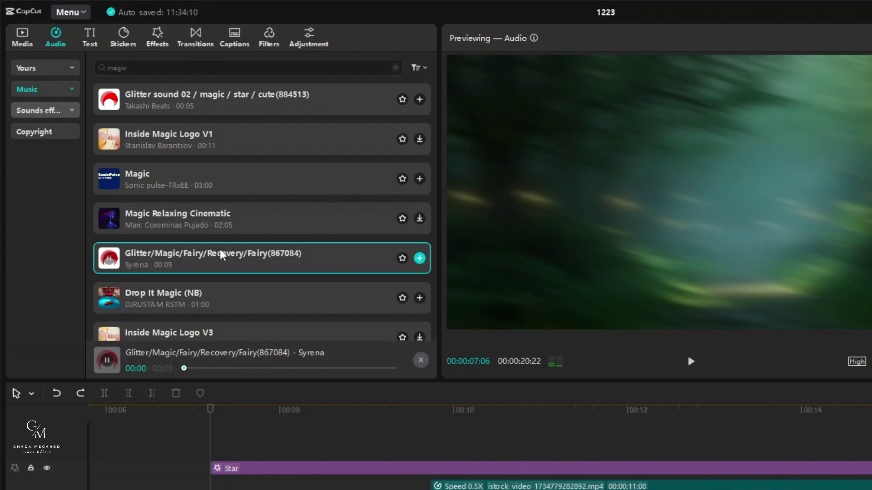
drag(221, 255, 213, 489)
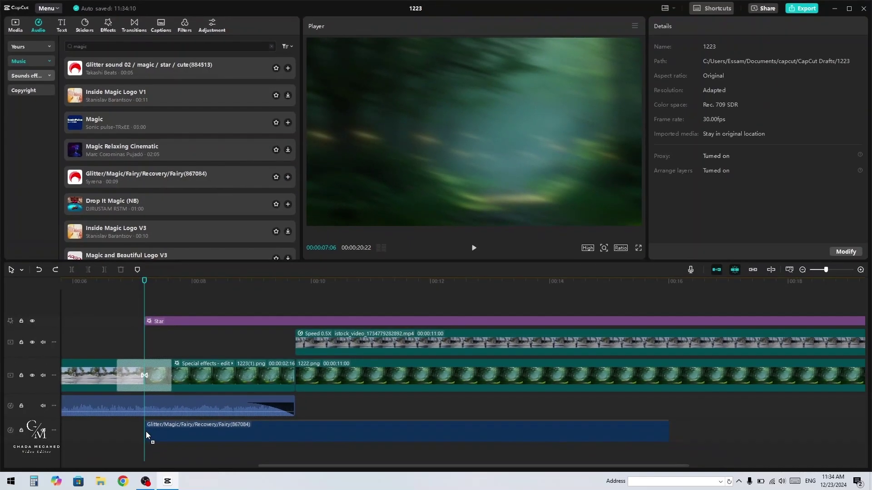
drag(146, 435, 146, 435)
Step: Give the glitter sound a 0.6 s fade-in, trim its end to about 00:00:11:07, and add a fade-out
drag(657, 93, 667, 93)
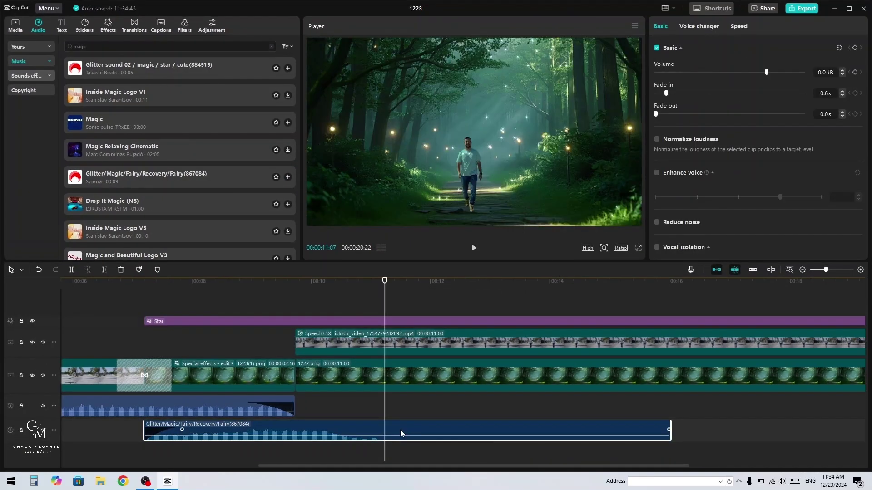
key(w)
click(404, 427)
click(351, 423)
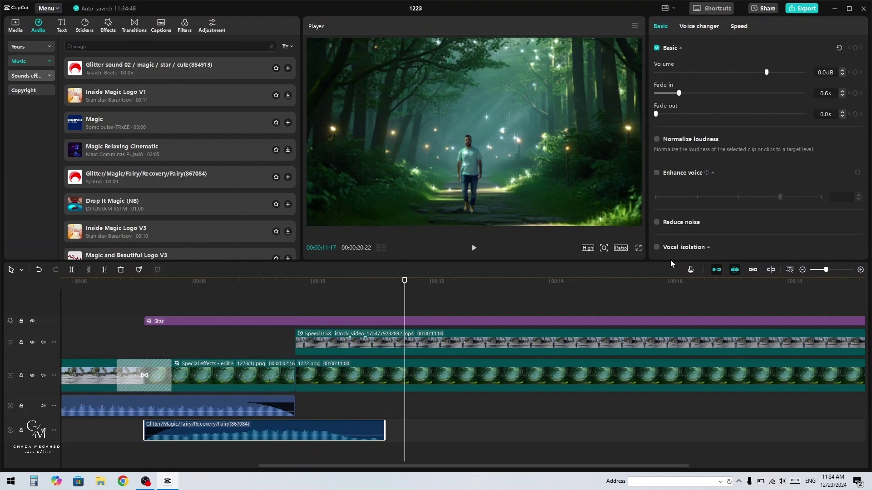
Step: Play back the forest scene from about 00:00:07:05 with the glitter sound
click(141, 445)
key(space)
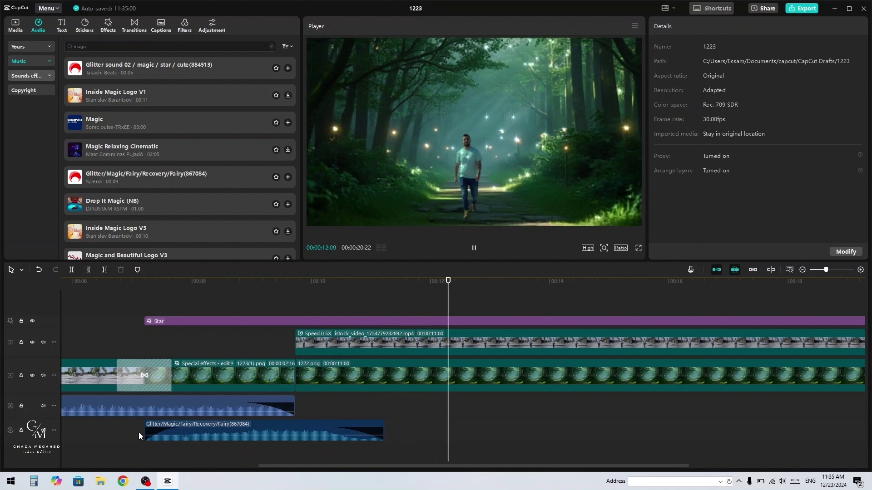
key(space)
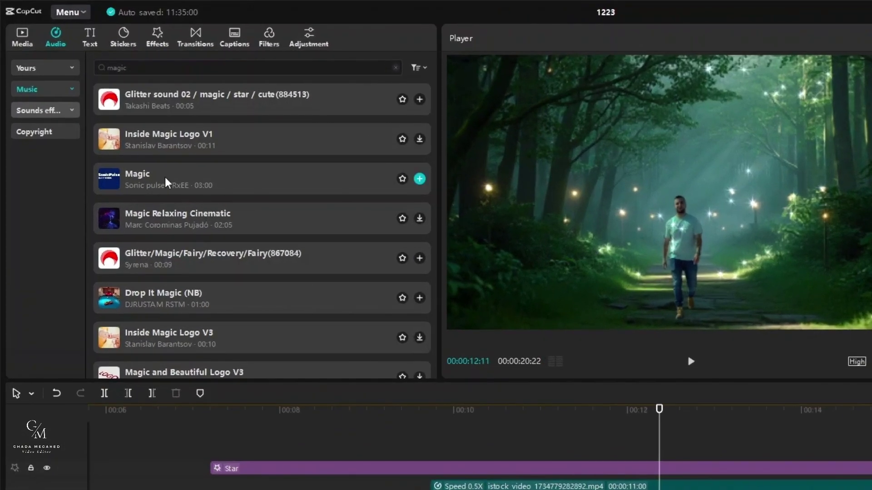
Step: Preview the 03:00 music track Magic and place it directly after the earthquake sound at 00:00:09:22
click(115, 126)
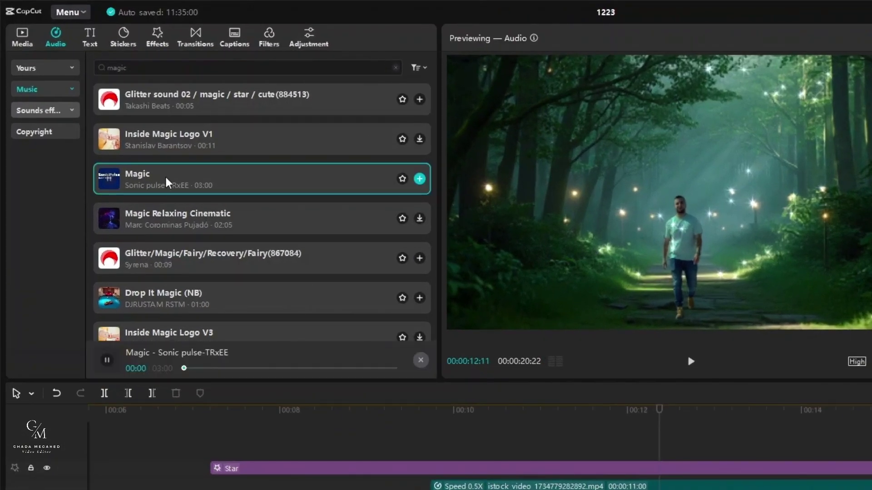
drag(123, 135, 296, 394)
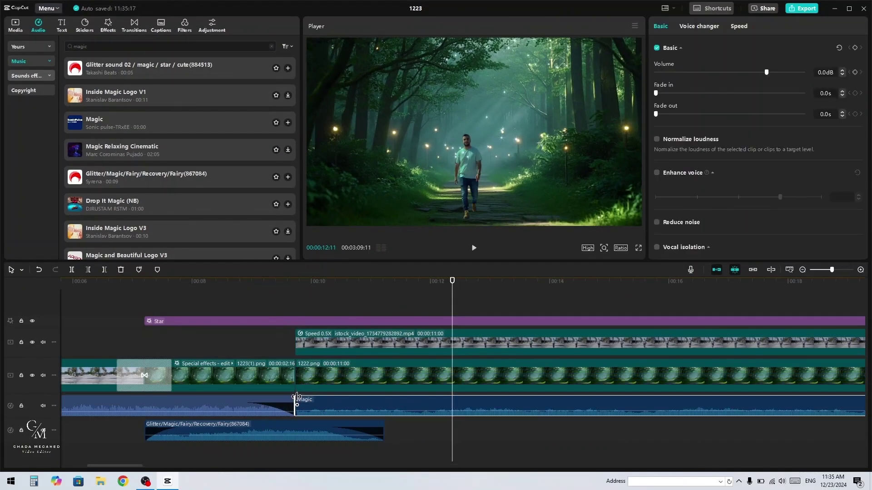
scroll(290, 391, right, 2)
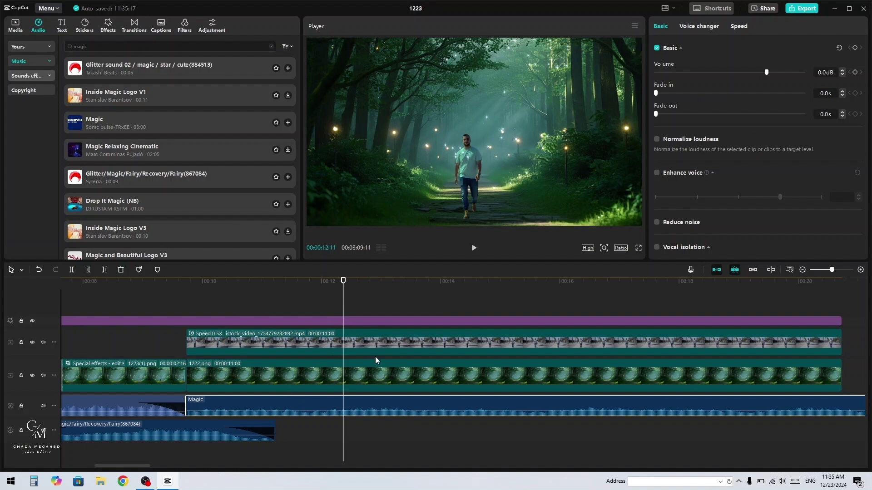
Step: Set the Magic track's fade-in to 1.4 s and fade-out to 1.5 s, and trim its end to the video's end at 00:00:20:22
drag(659, 93, 675, 92)
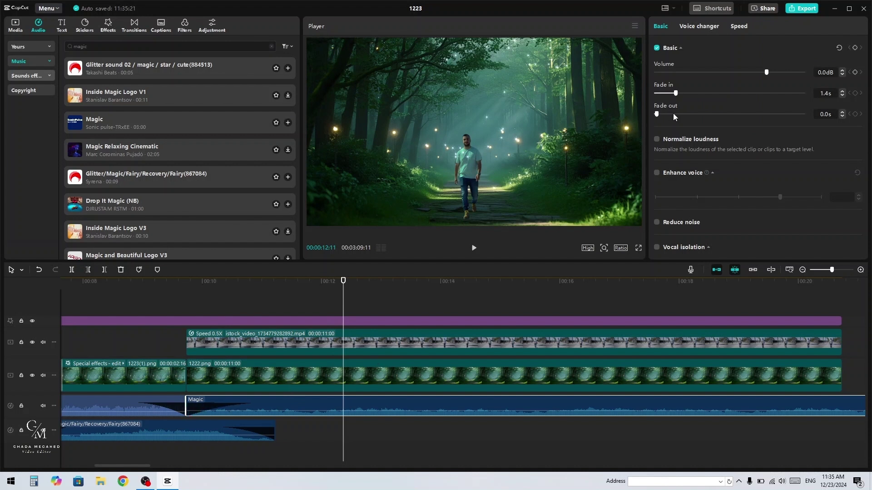
scroll(606, 331, right, 3)
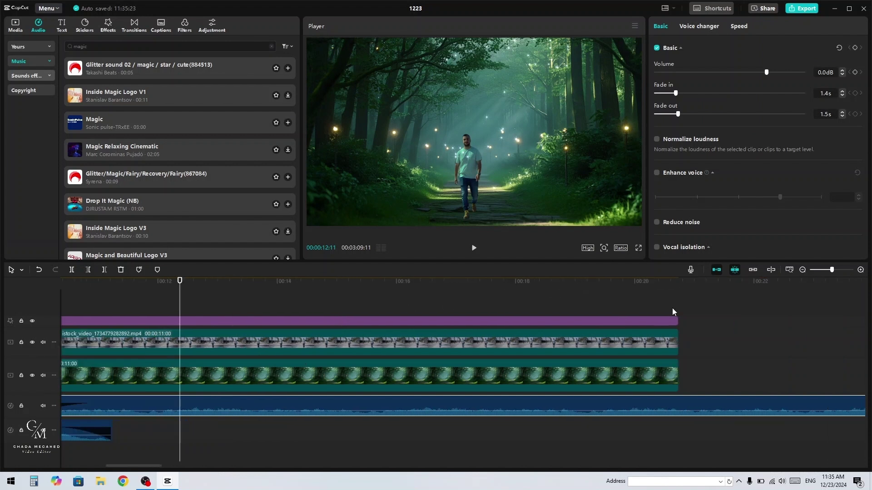
click(678, 313)
click(683, 396)
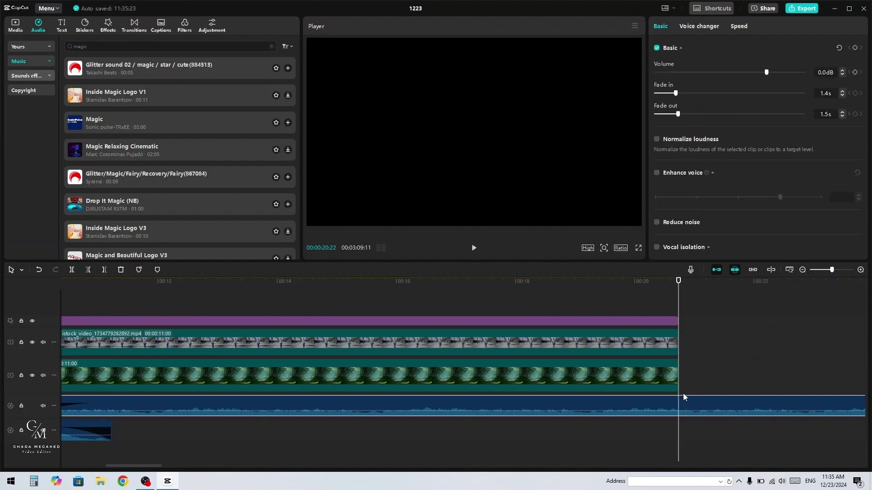
key(w)
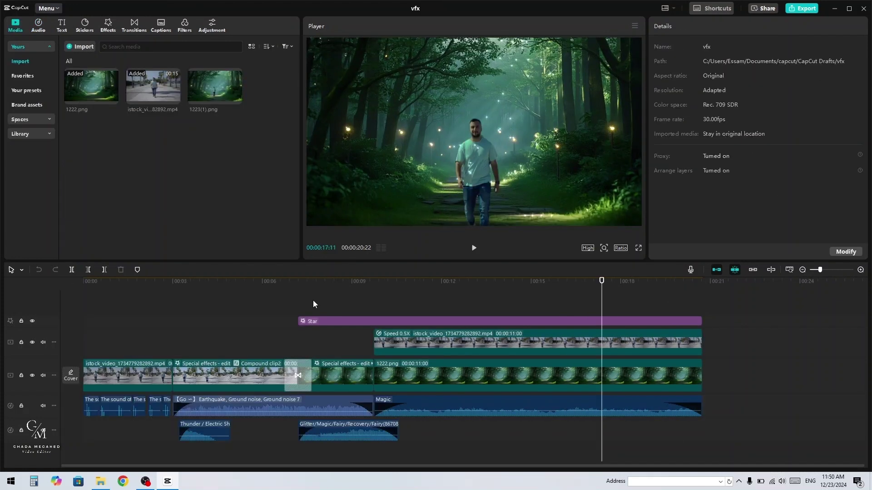
Step: Search the effects for star and place Star 2 on a new track above the Star effect, starting at the same point
click(326, 323)
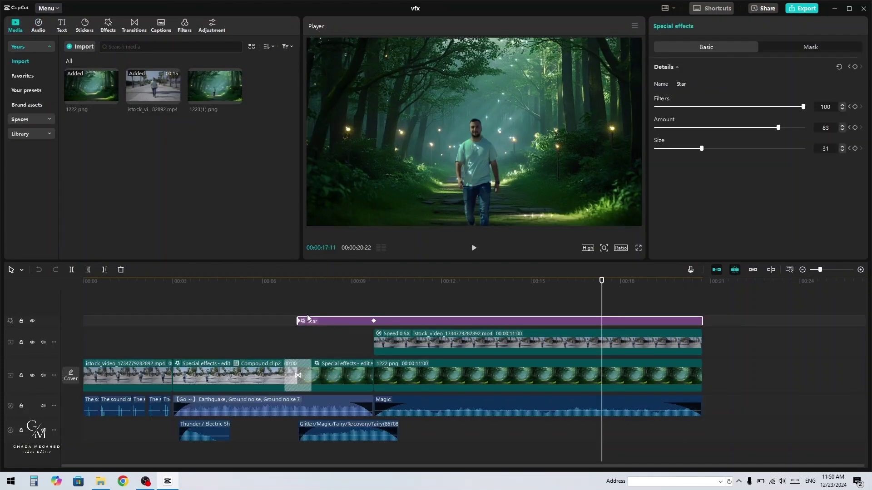
click(108, 25)
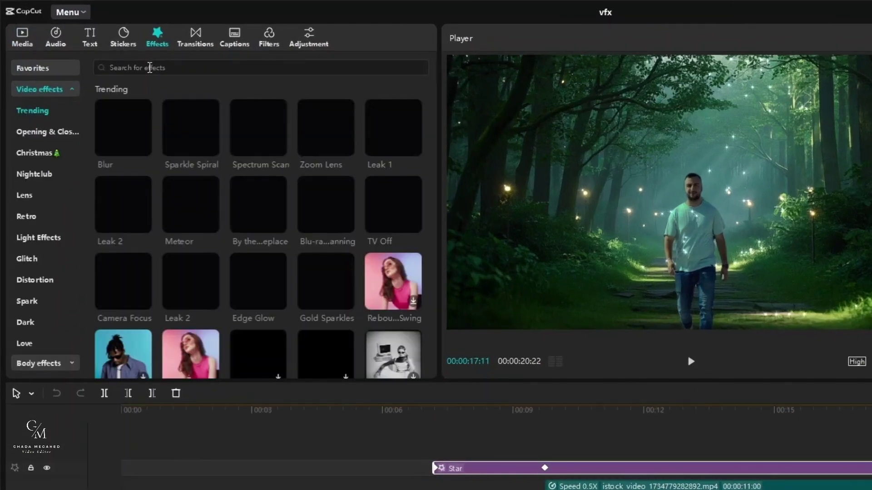
click(150, 68)
click(320, 105)
click(333, 151)
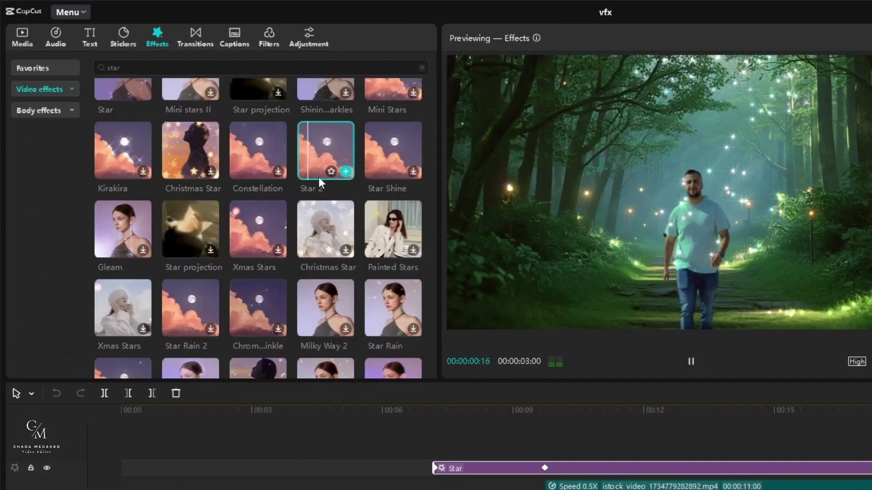
drag(323, 153, 435, 440)
Step: Extend the Star 2 effect to the end of the video and delete the original Star effect
drag(387, 317, 702, 319)
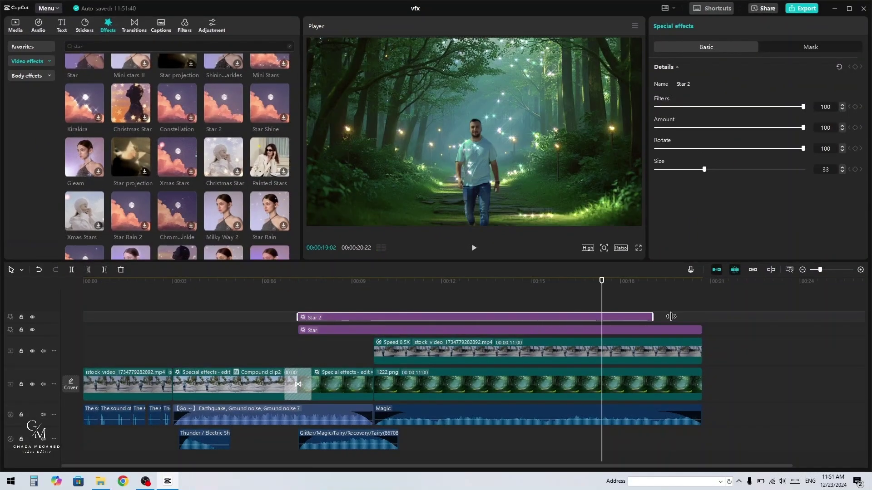
click(342, 328)
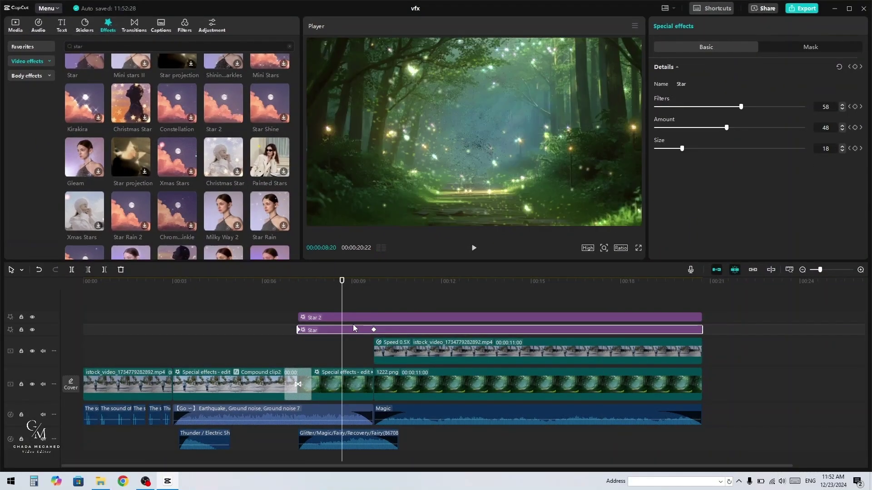
key(Delete)
click(306, 306)
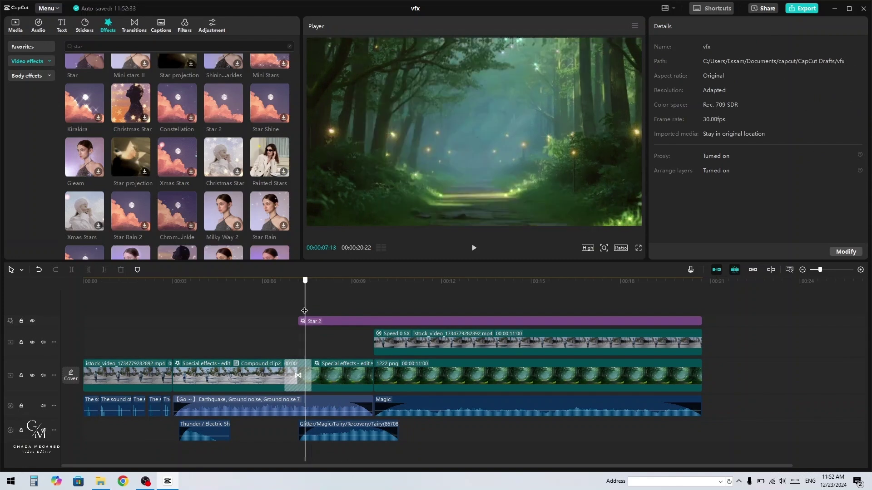
Step: Add a keyframe for all of the Star 2 effect's parameters at 00:00:09:22
drag(306, 308, 302, 311)
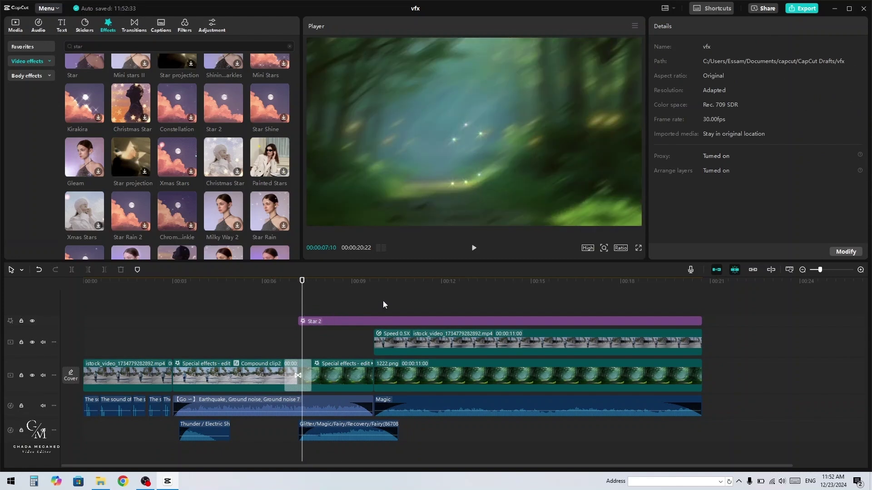
click(383, 301)
click(380, 324)
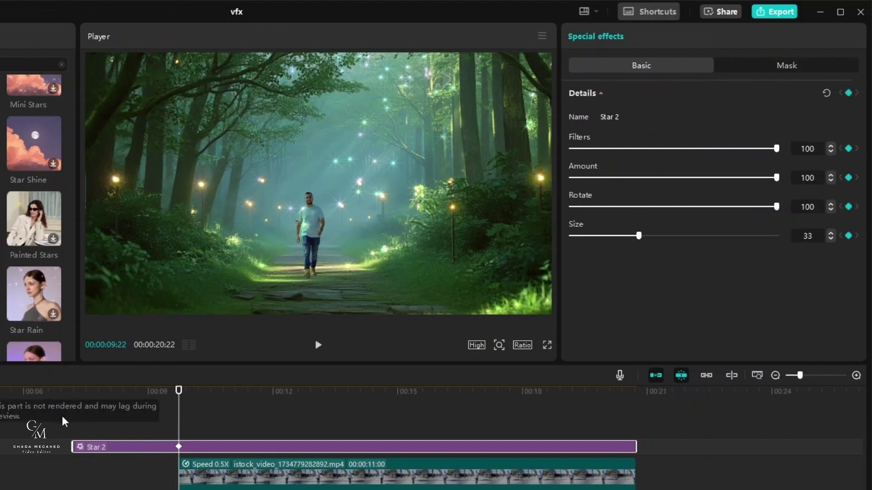
Step: Keyframe the Star 2 effect's start at 00:00:07:06 with Filters, Amount, Rotate and Size at their minimum, and preview the fade-in
click(298, 307)
click(75, 447)
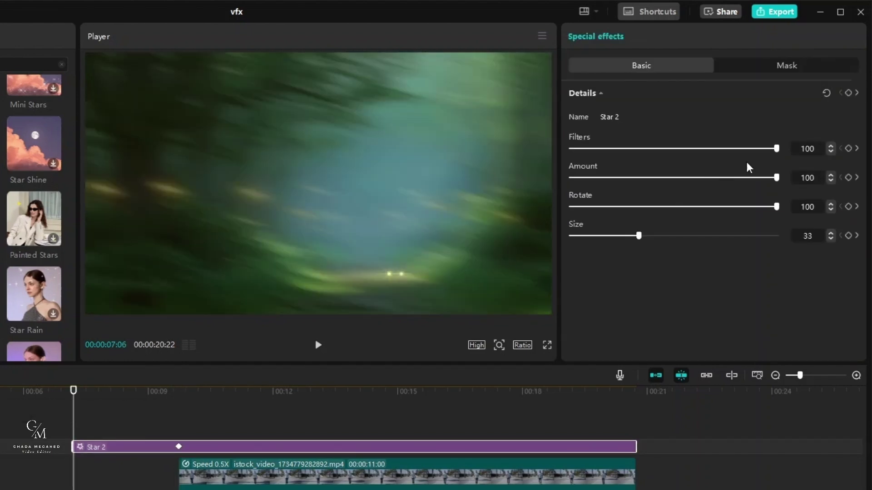
click(848, 93)
drag(731, 154, 520, 164)
drag(642, 177, 570, 180)
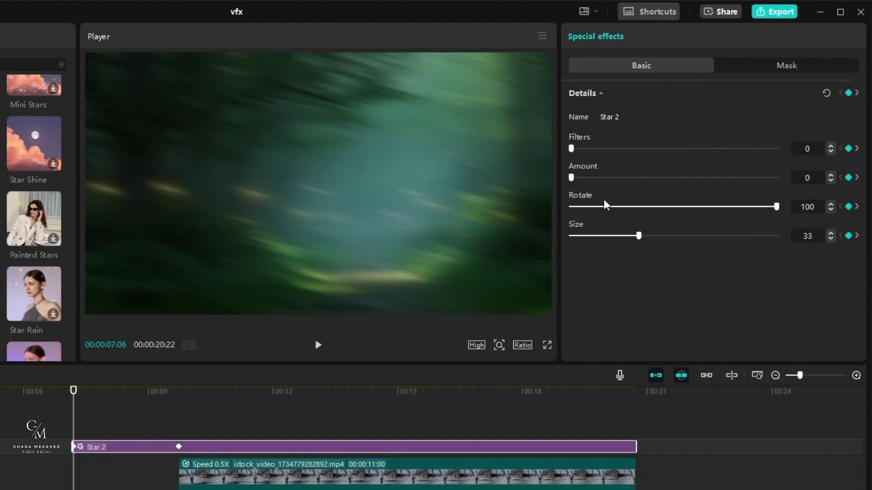
drag(603, 207, 538, 212)
drag(607, 233, 533, 233)
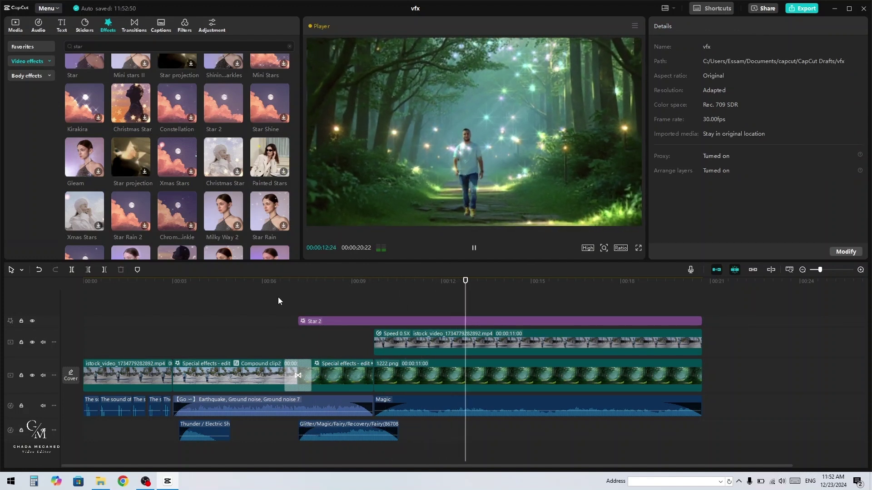
key(space)
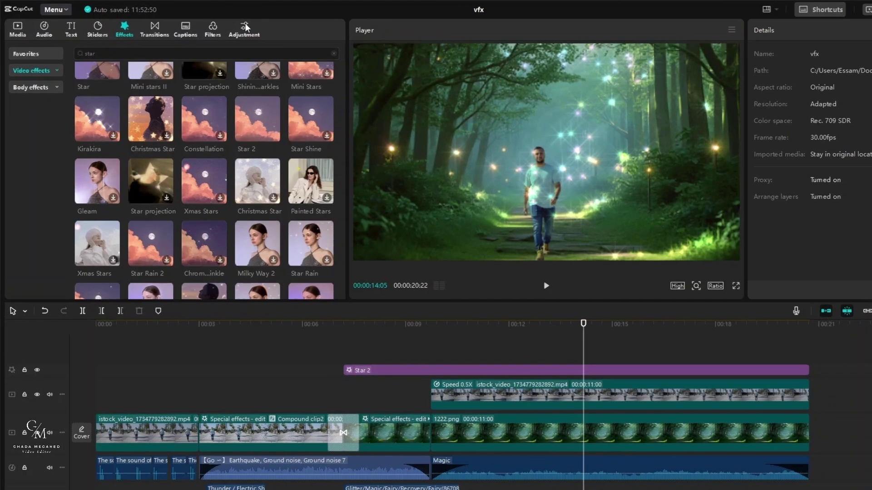
Step: Place a custom adjustment layer above Star 2 from 00:00:03:00 and extend it to the start of the forest walking clip
click(213, 25)
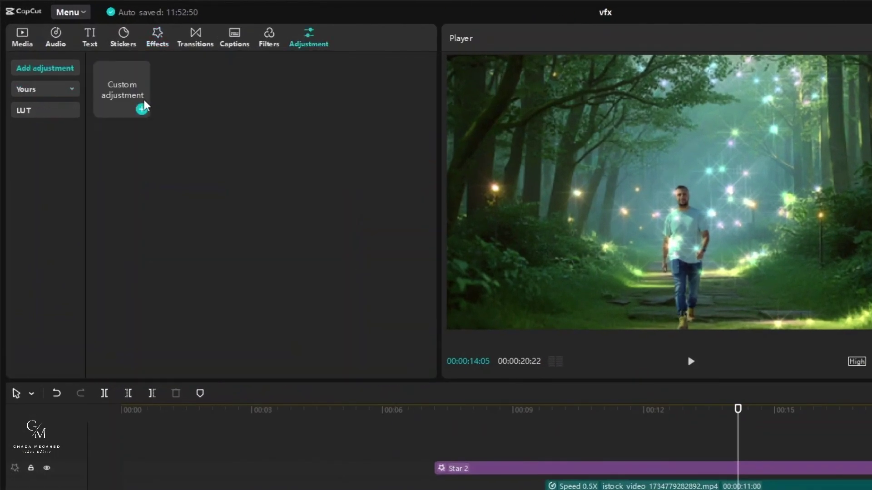
drag(125, 96, 265, 454)
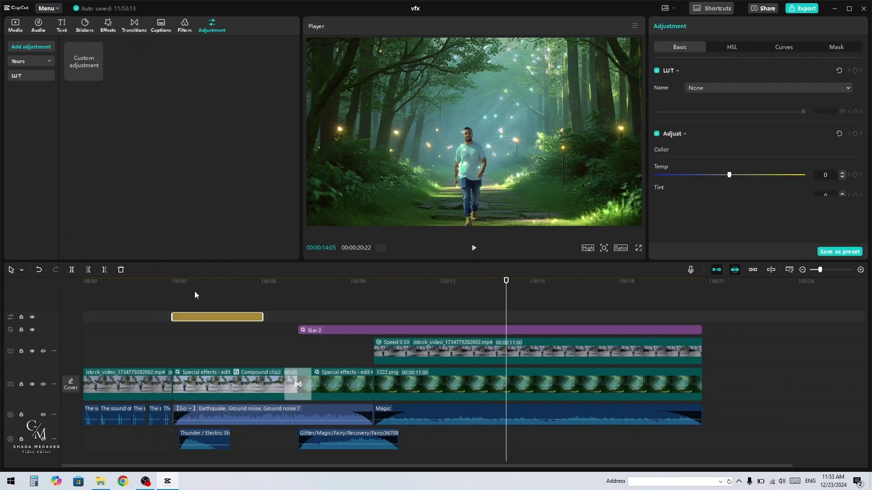
click(194, 291)
click(232, 317)
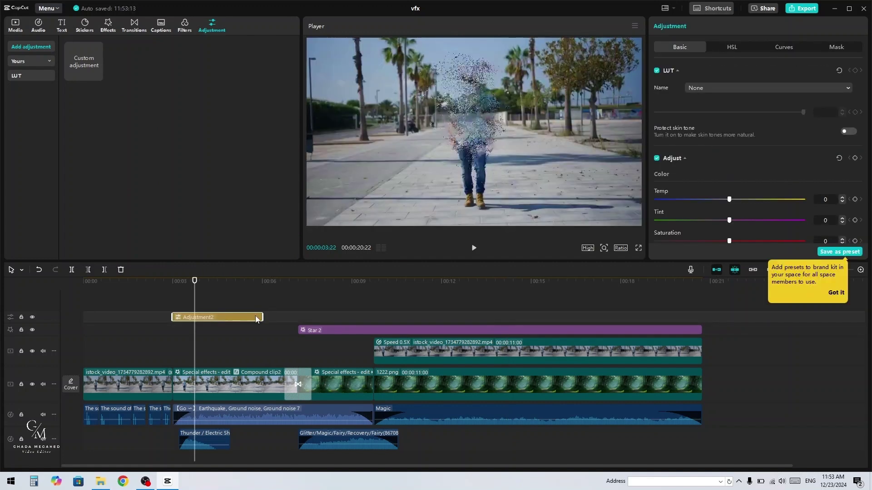
click(173, 302)
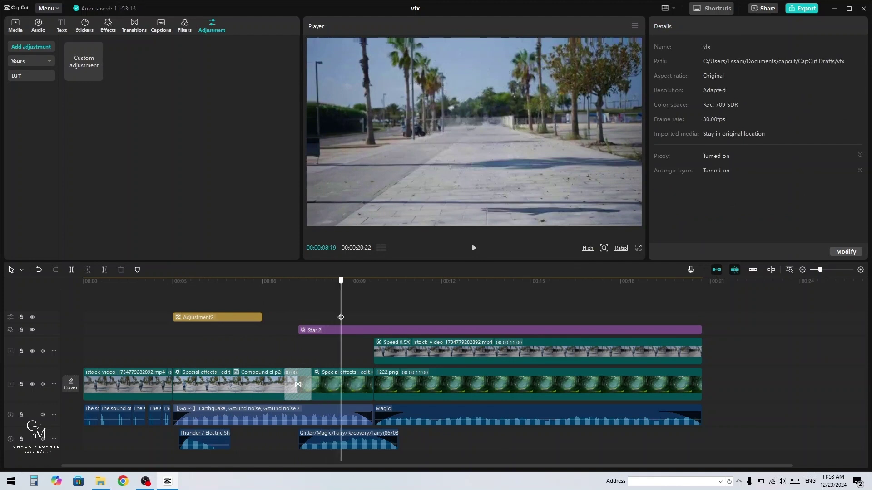
click(228, 317)
drag(261, 317, 372, 324)
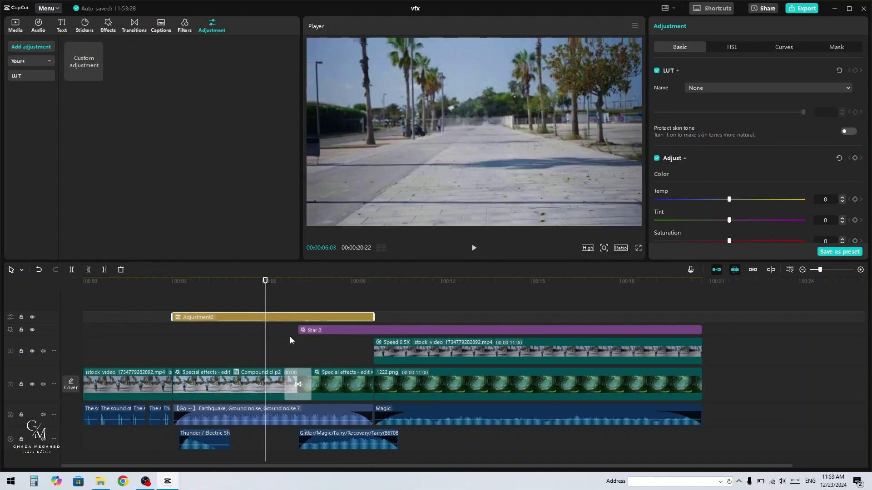
Step: Add an exposure keyframe of -50 to the adjustment layer at 00:00:04:06
click(187, 308)
click(207, 307)
click(209, 317)
scroll(772, 181, down, 2)
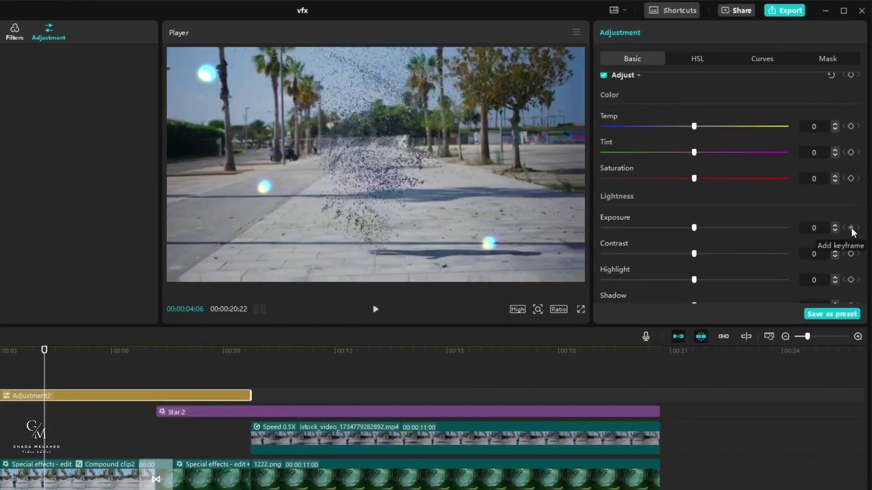
click(851, 228)
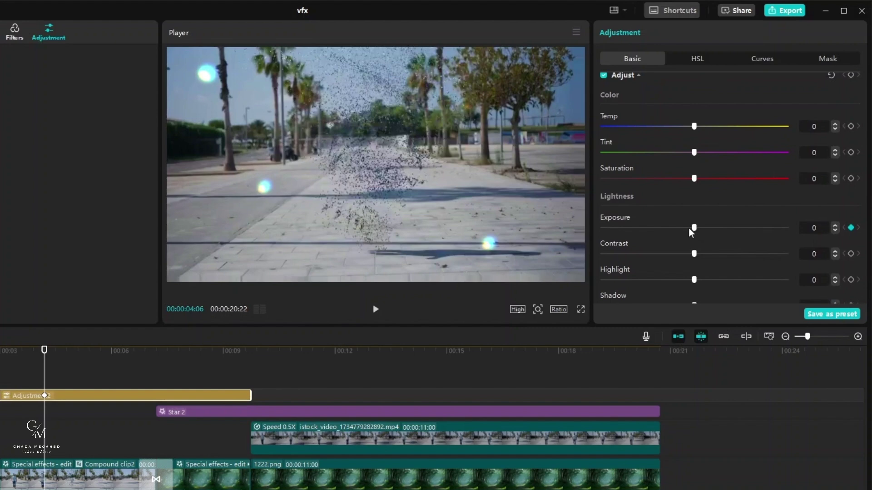
drag(690, 229, 581, 229)
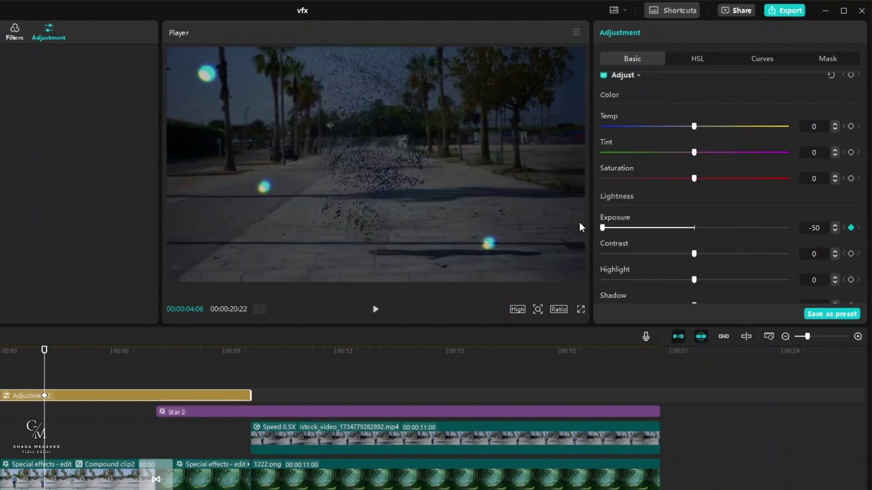
Step: Add exposure keyframes of 50 to the adjustment layer at 00:00:04:01 and 00:00:04:10, on either side of the dark keyframe
drag(44, 381, 39, 382)
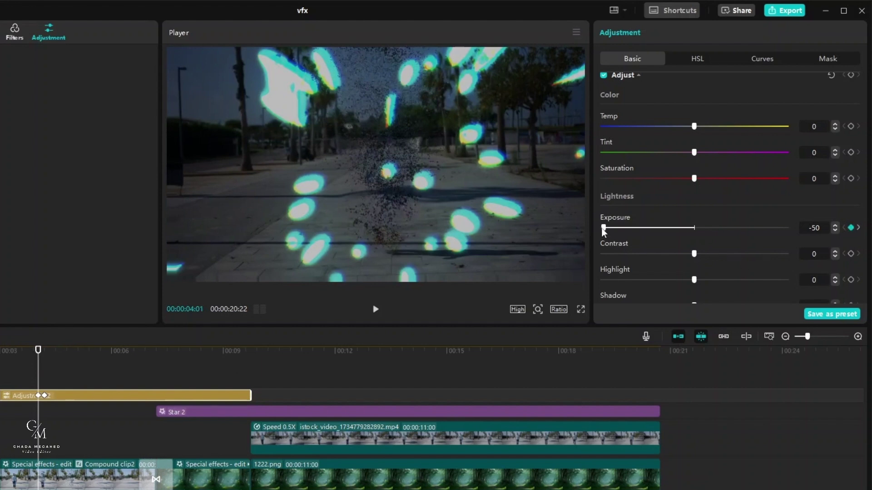
drag(603, 228, 809, 240)
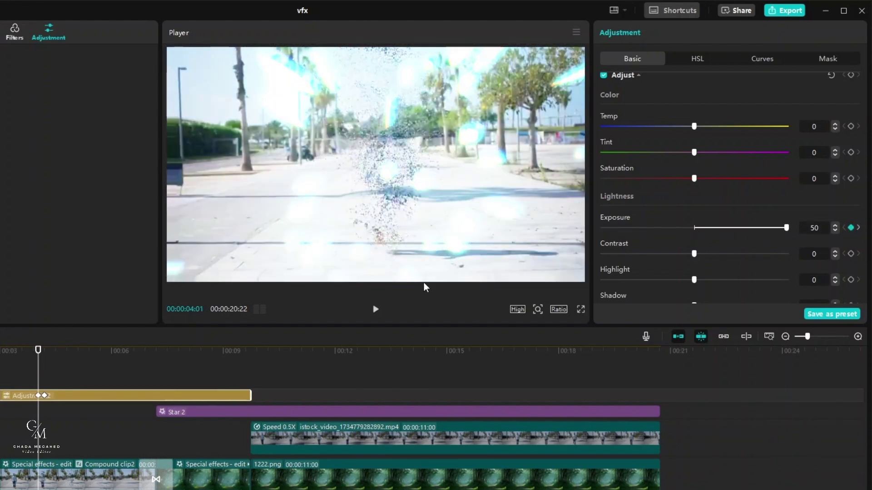
drag(39, 381, 49, 381)
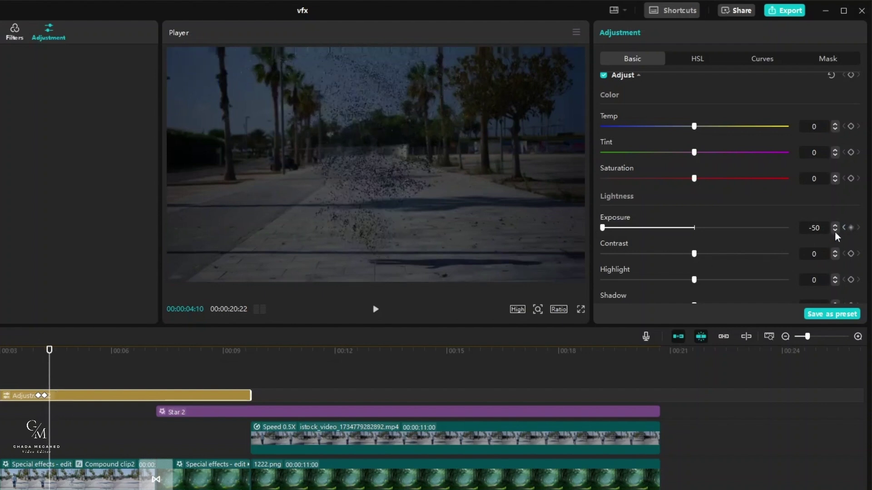
drag(605, 228, 793, 230)
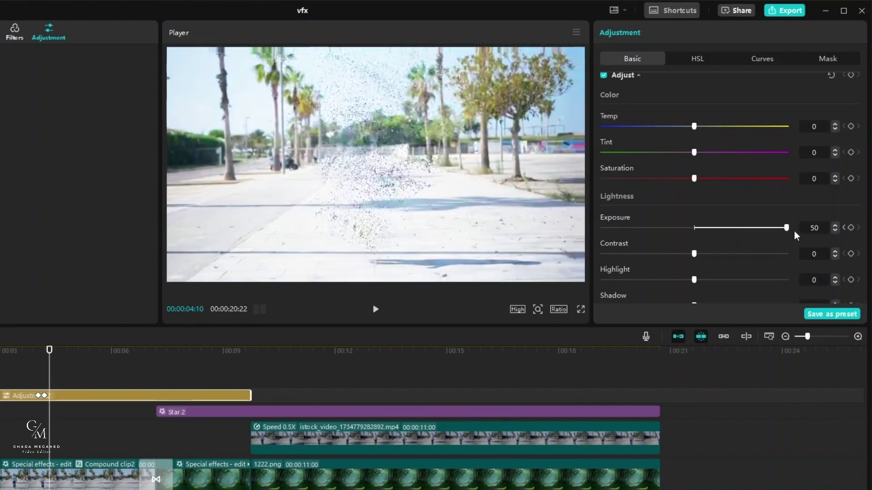
click(44, 396)
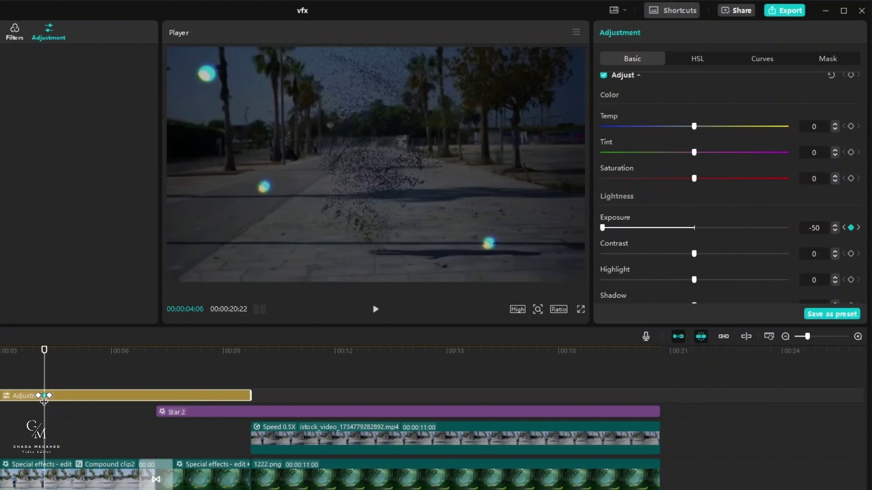
click(49, 395)
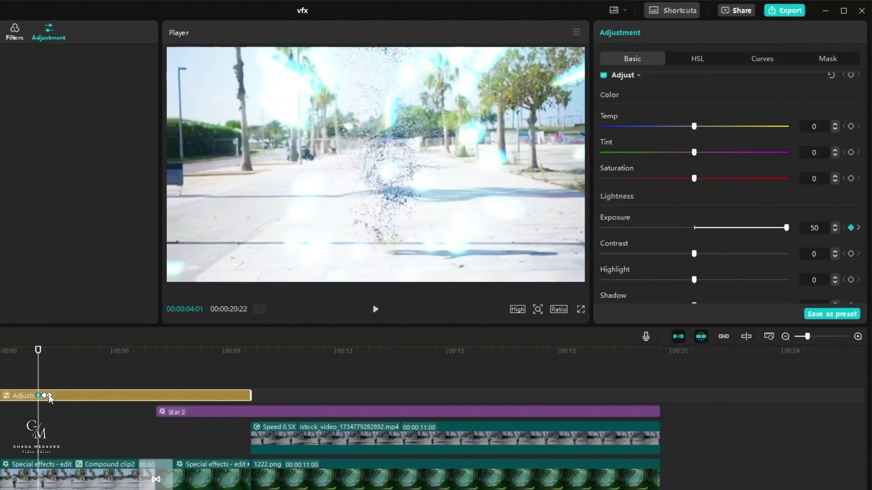
Step: Add exposure keyframes of 0 to the adjustment layer at 00:00:03:27 and 00:00:04:15 to open and close the flash
drag(45, 386, 33, 376)
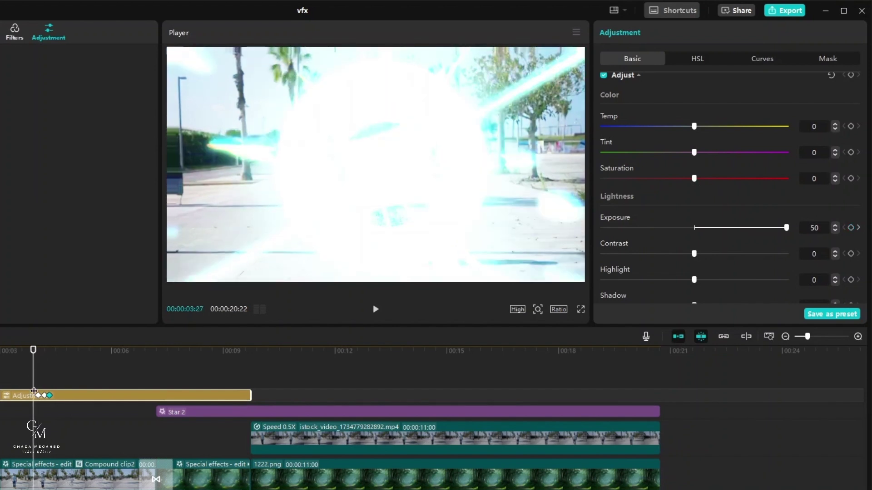
drag(700, 231, 695, 230)
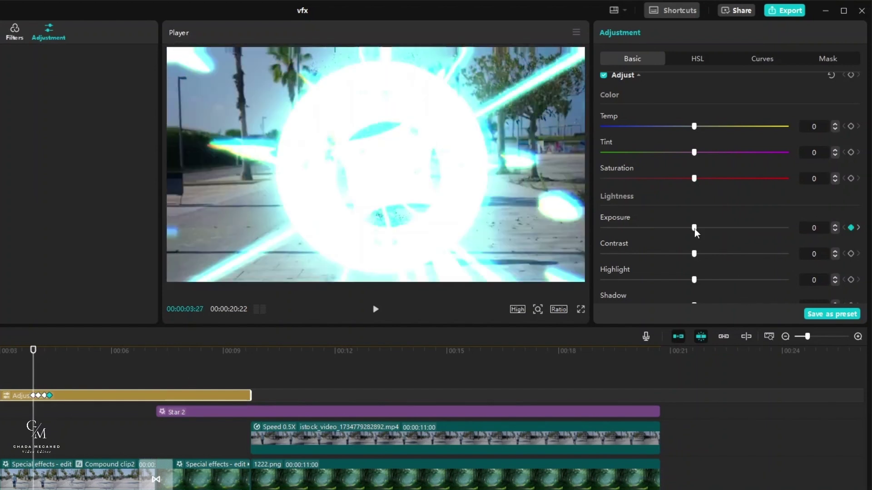
click(52, 380)
click(50, 399)
key(Right)
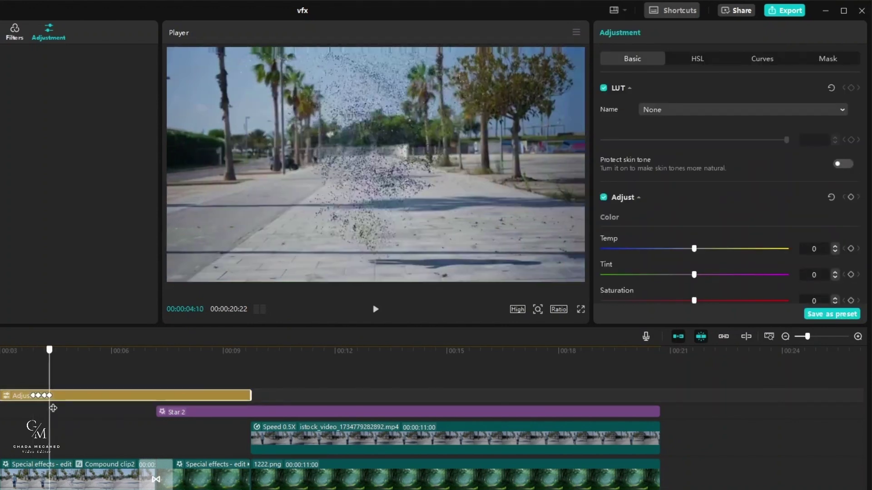
scroll(674, 265, down, 2)
scroll(675, 263, down, 2)
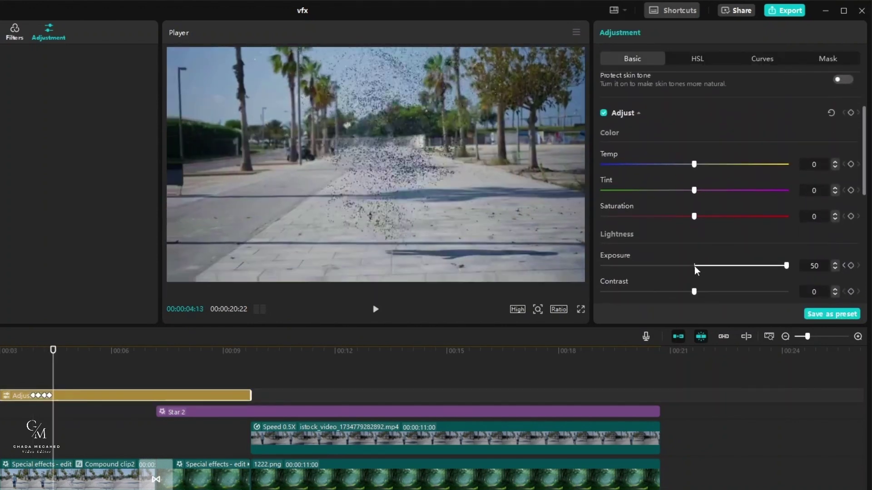
click(694, 266)
Step: Play the video from just before the exposure keyframes to check the lightning flash
click(23, 374)
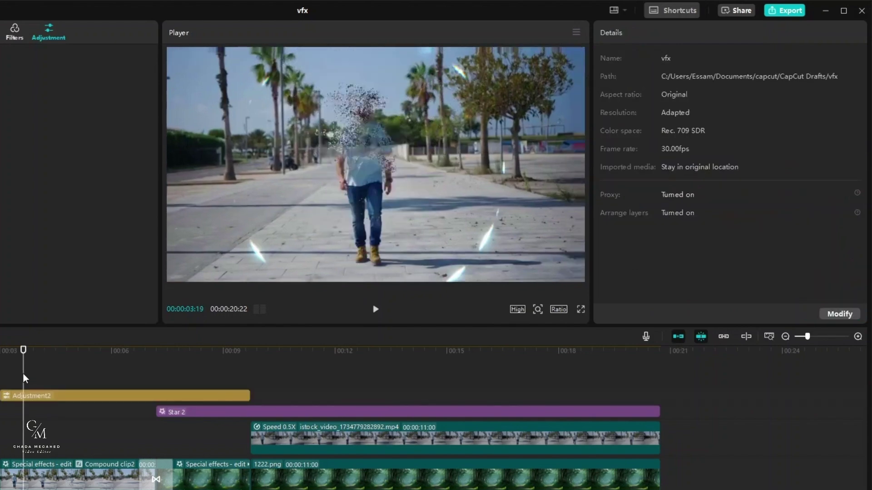
click(191, 303)
key(space)
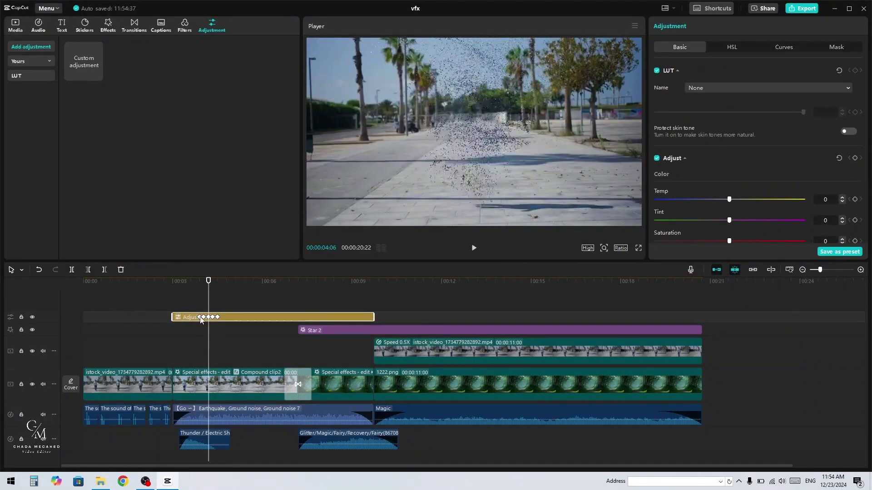
Step: Select all five exposure keyframes on the adjustment layer and copy them
click(203, 317)
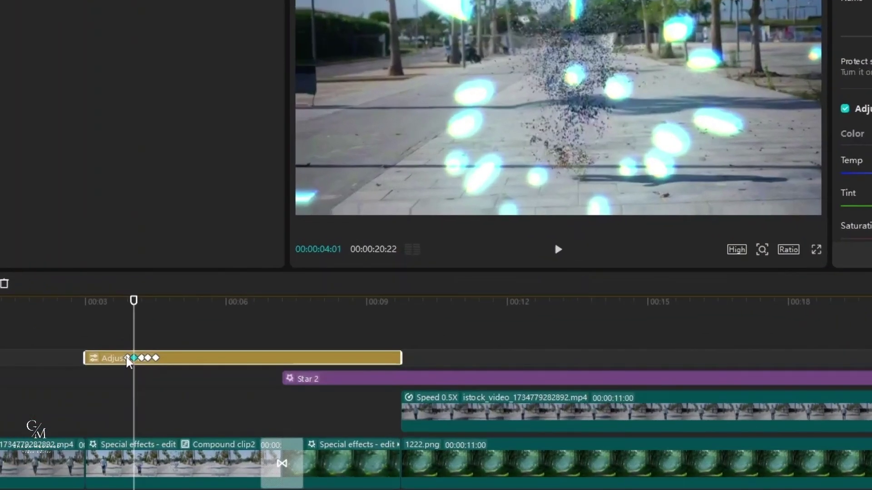
click(127, 358)
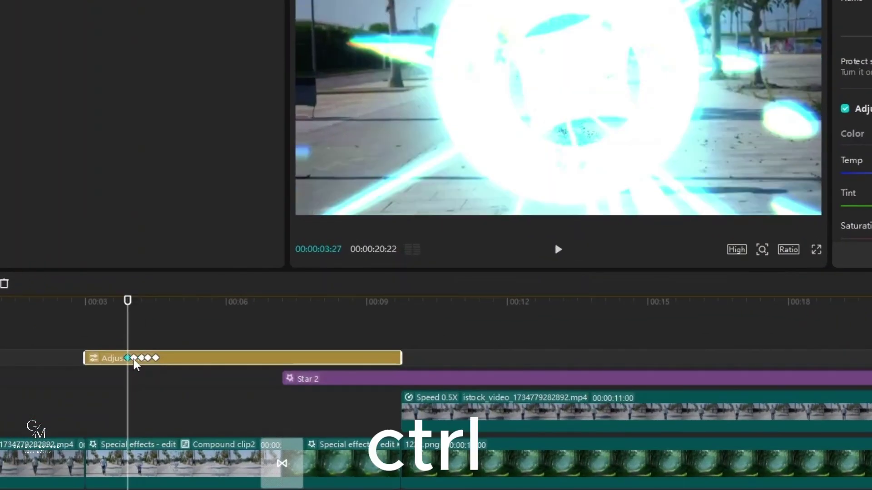
ctrl+click(134, 359)
ctrl+click(142, 358)
ctrl+click(148, 358)
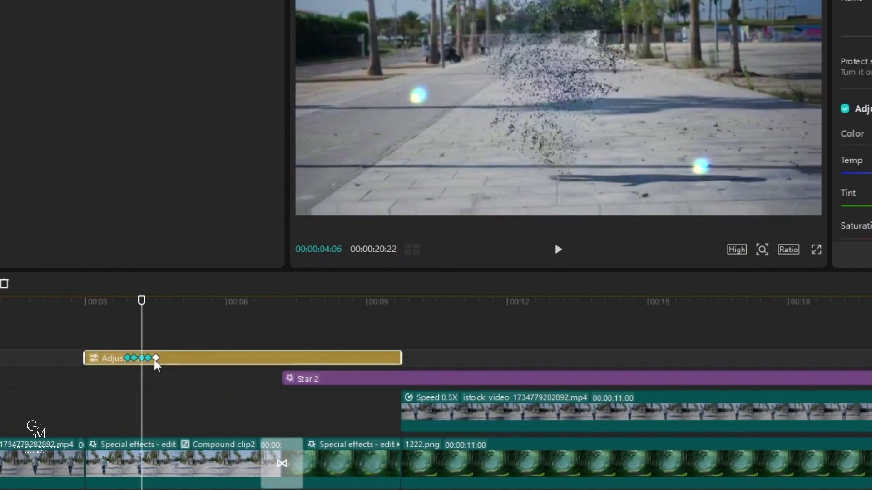
ctrl+click(155, 358)
key(ctrl+c)
Step: Paste the flash keyframes along the adjustment layer at 00:00:05:06, 00:00:07:20, midway between them, near the layer's end, and at 00:00:03:00
click(179, 328)
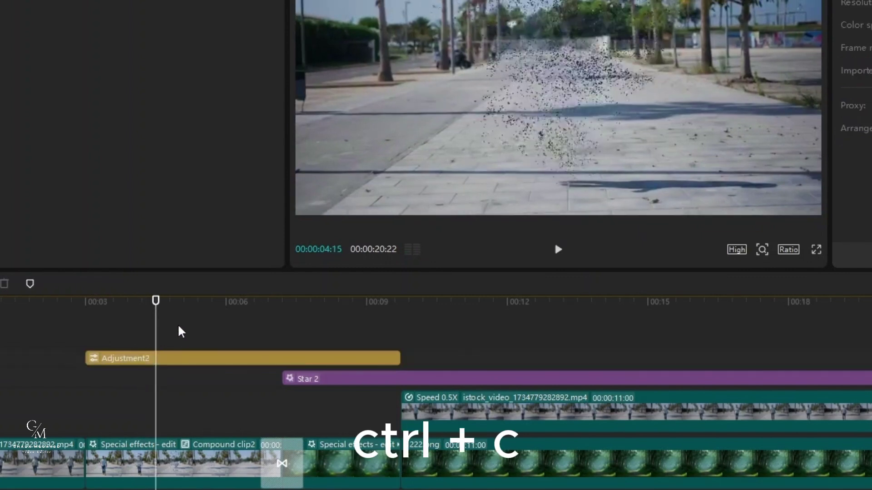
click(188, 346)
click(193, 358)
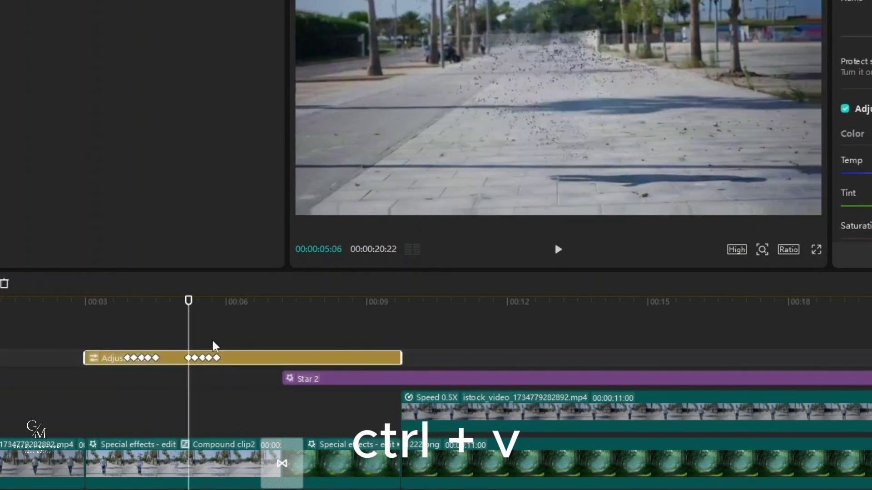
click(251, 340)
key(ctrl+v)
click(303, 339)
key(ctrl+v)
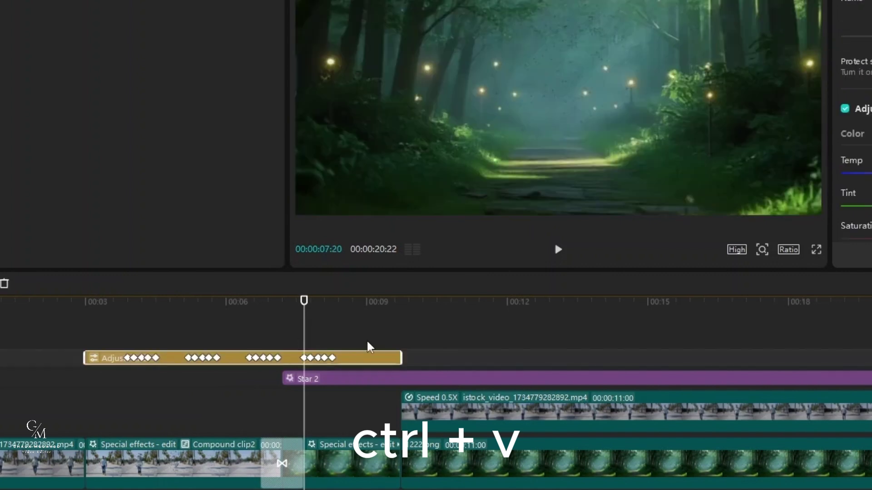
click(368, 343)
click(376, 359)
key(ctrl+v)
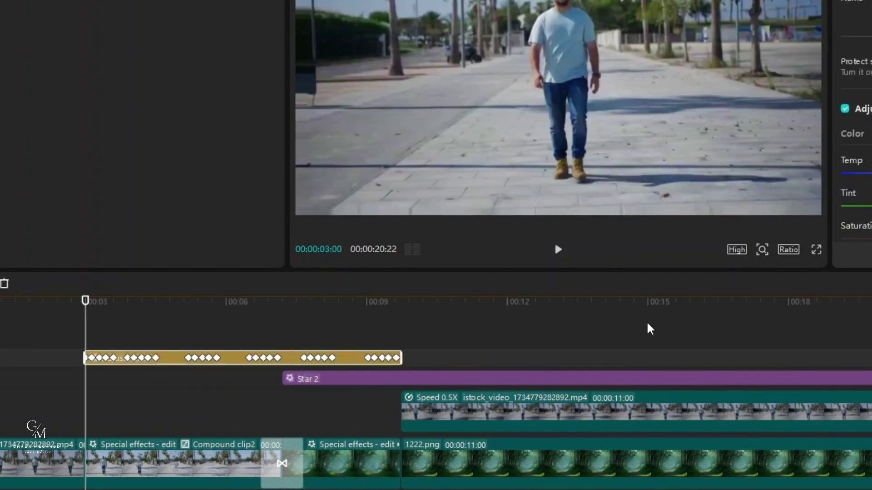